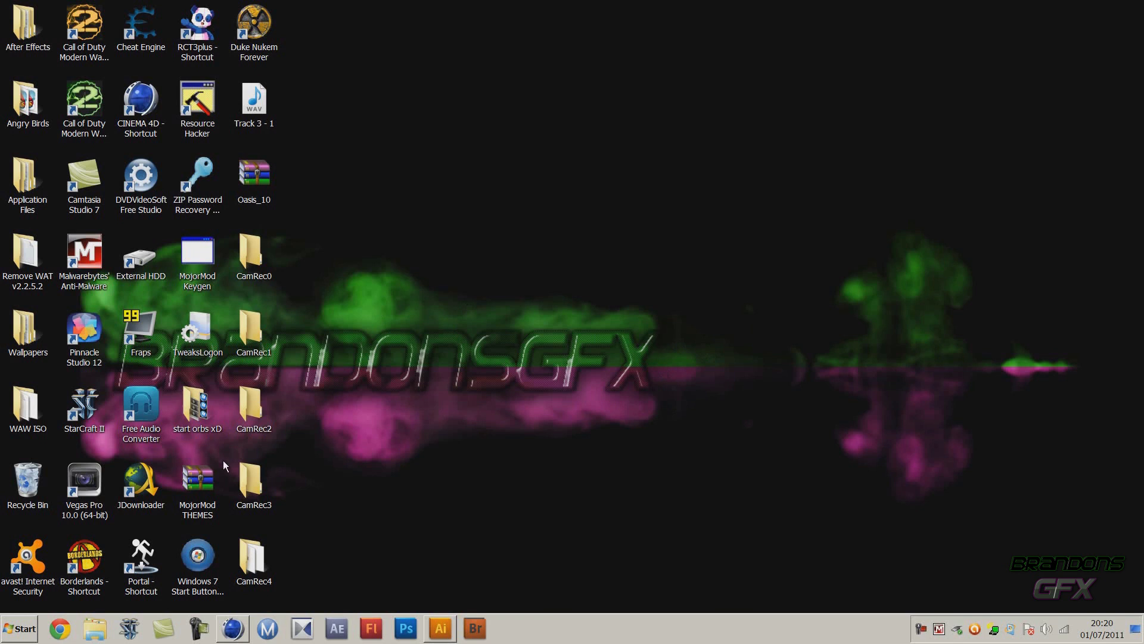
Bring Cinema 4D back up and add a Floor object to the empty scene
left_click(233, 628)
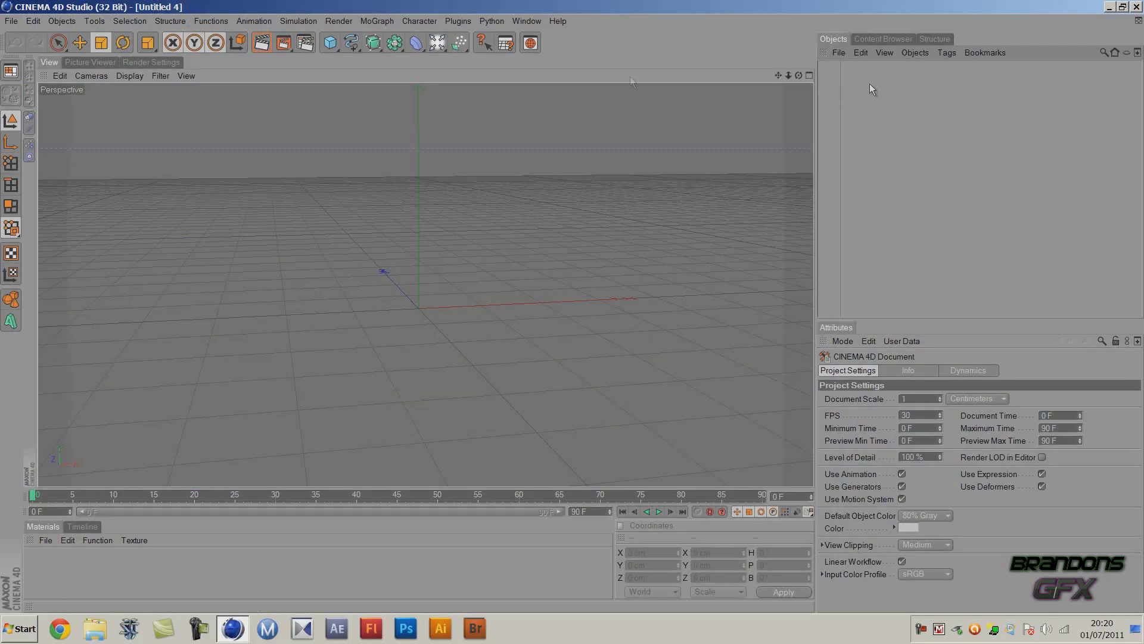
left_click_drag(801, 78, 573, 308)
left_click_drag(438, 46, 553, 146)
left_click(807, 84)
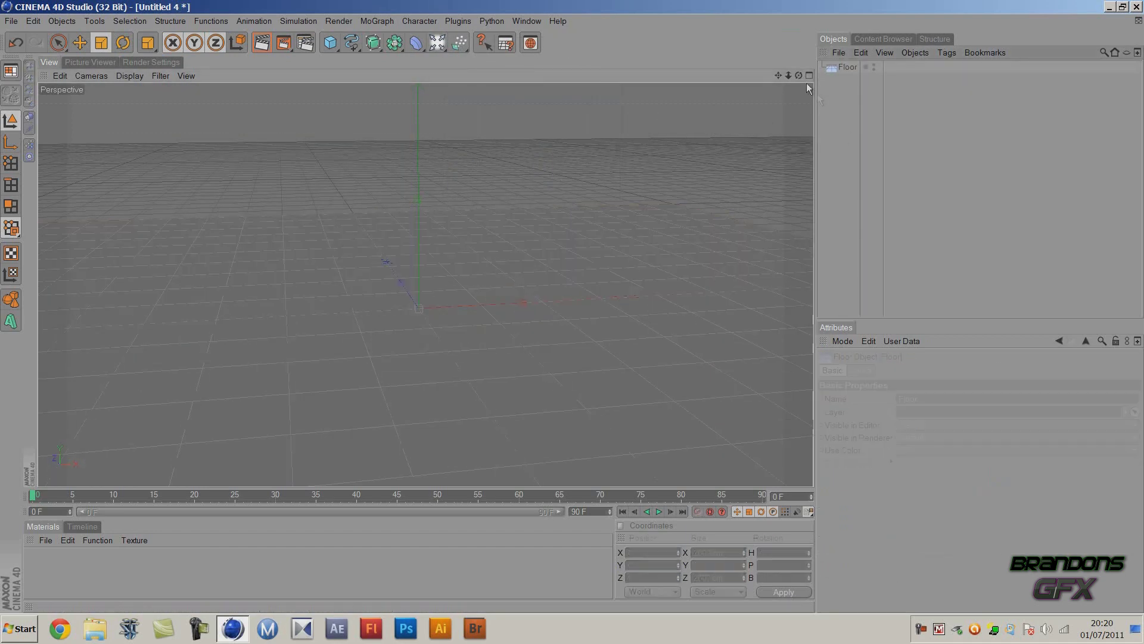
mouse_move(787, 75)
left_mouse_down()
mouse_move(532, 309)
mouse_move(788, 75)
left_mouse_up()
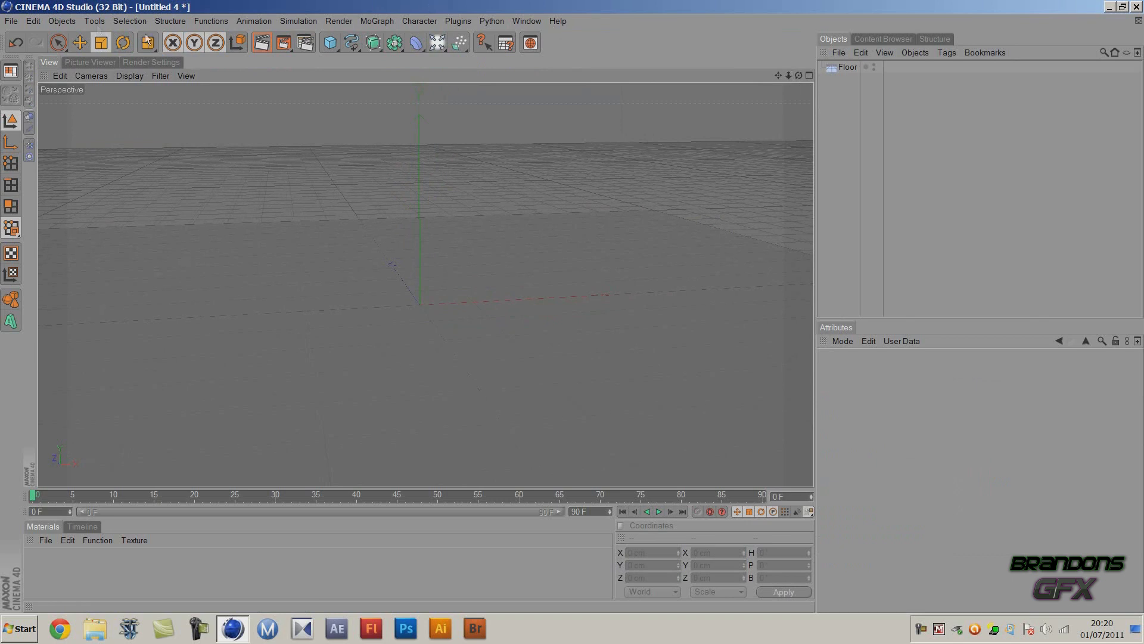
Add a Sphere and raise it above the floor to Y 126.471 cm
left_click_drag(329, 42, 425, 58)
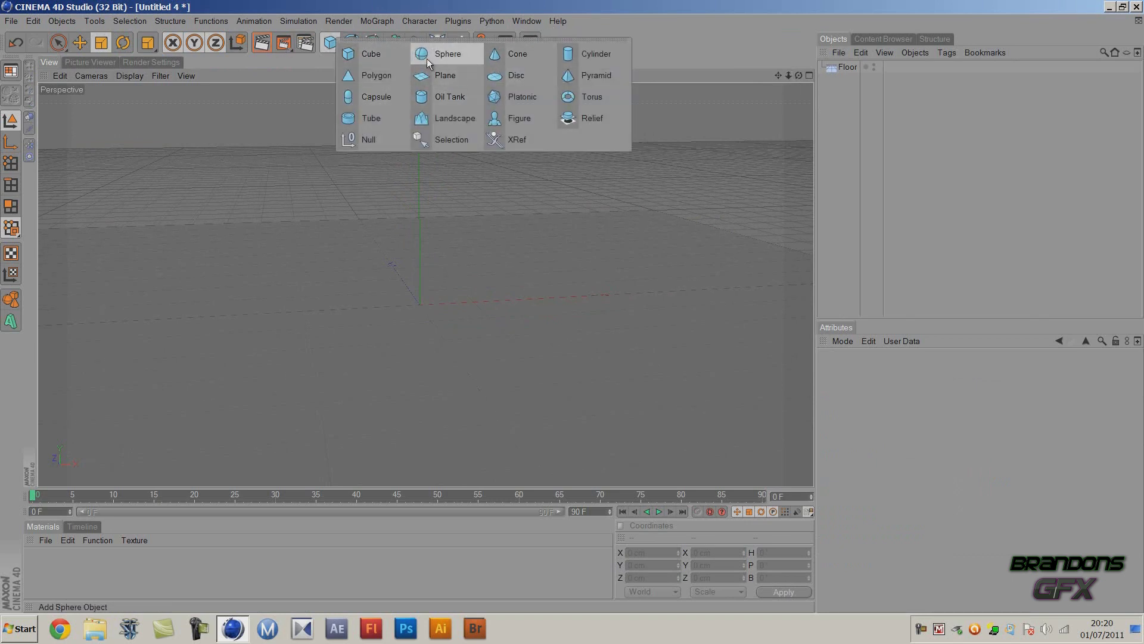
mouse_move(426, 58)
left_mouse_down()
mouse_move(380, 63)
mouse_move(371, 95)
mouse_move(382, 118)
mouse_move(450, 118)
mouse_move(481, 102)
mouse_move(373, 77)
mouse_move(370, 116)
mouse_move(593, 75)
mouse_move(541, 87)
mouse_move(371, 54)
mouse_move(444, 55)
left_mouse_up()
left_click(575, 188)
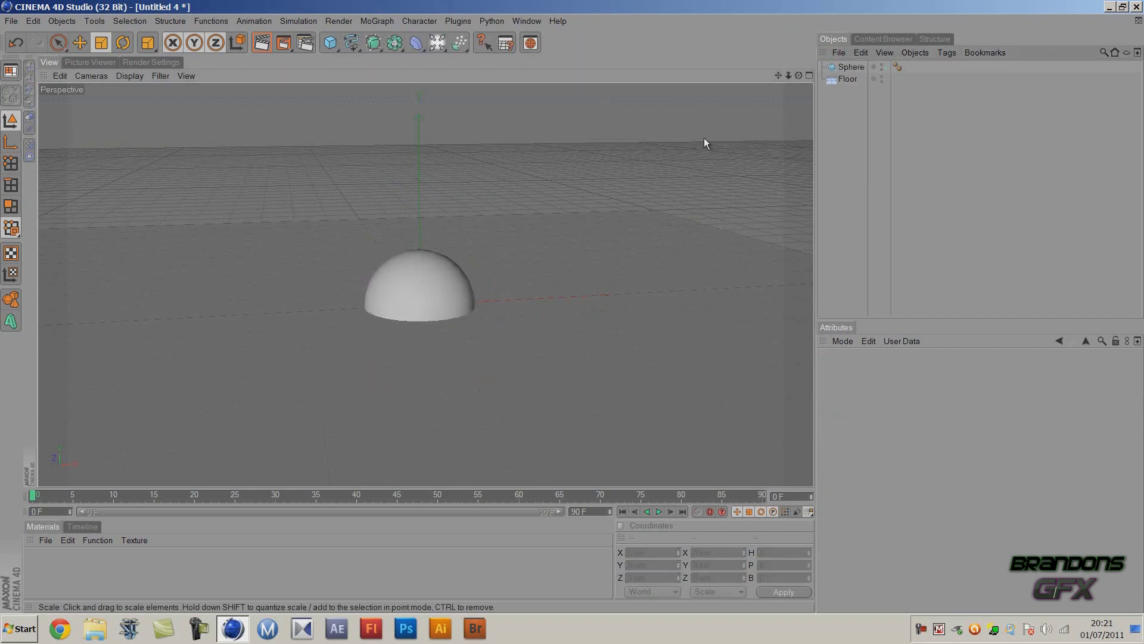
left_click(850, 66)
key("e")
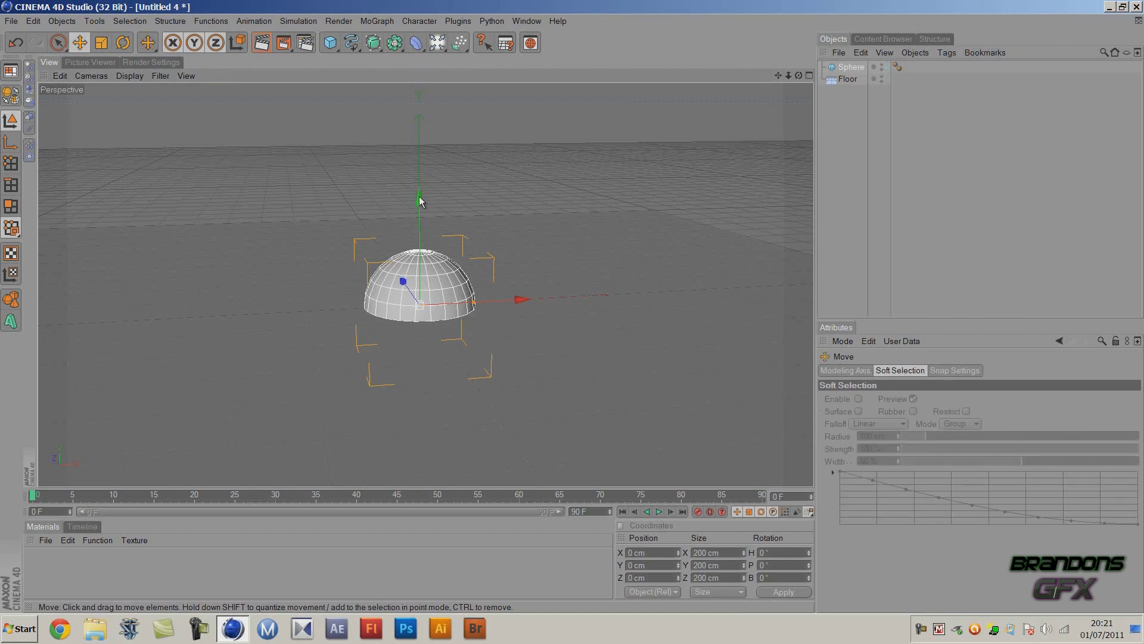
left_click_drag(419, 196, 420, 125)
left_click(872, 228)
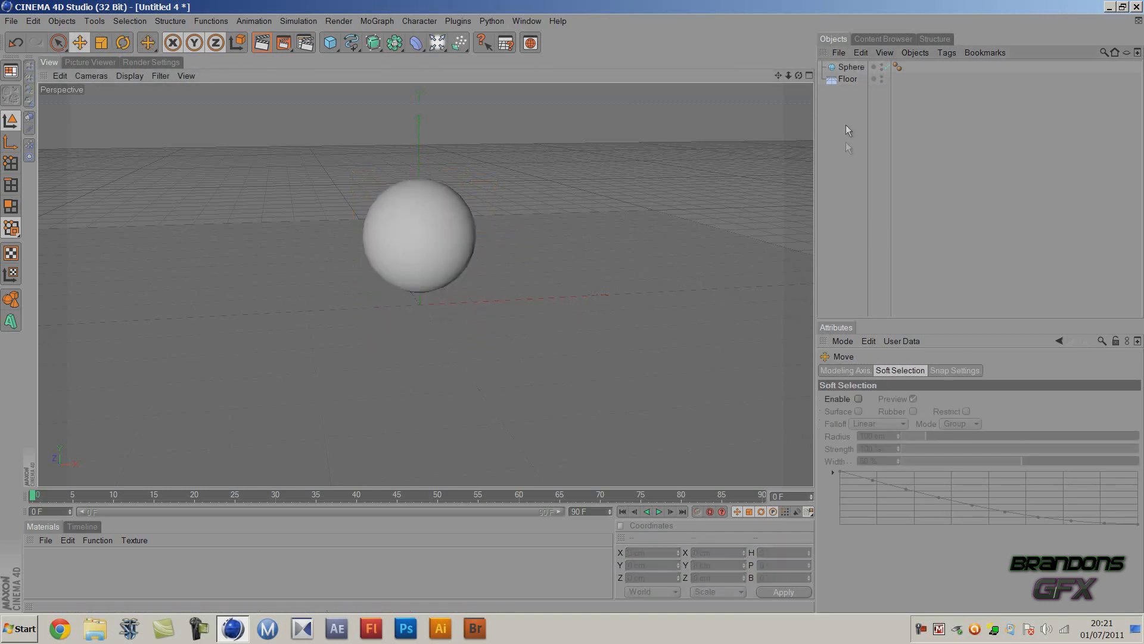
left_click(852, 67)
Add a Torus at the sphere's height and shrink its ring radius to about 109 cm
left_click(331, 43)
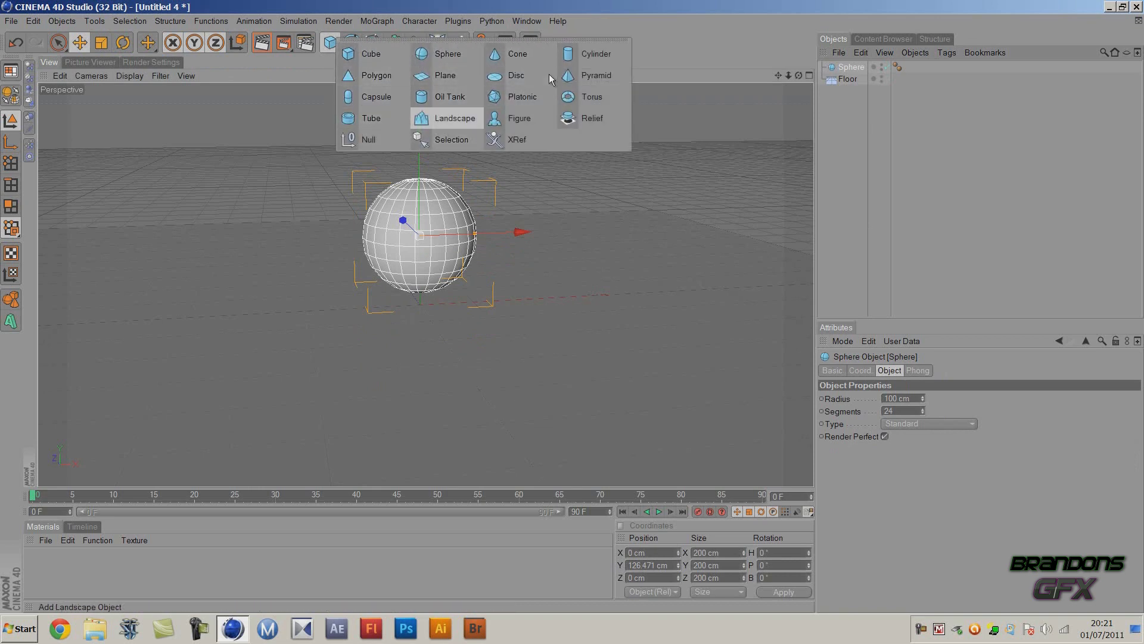
left_click(581, 98)
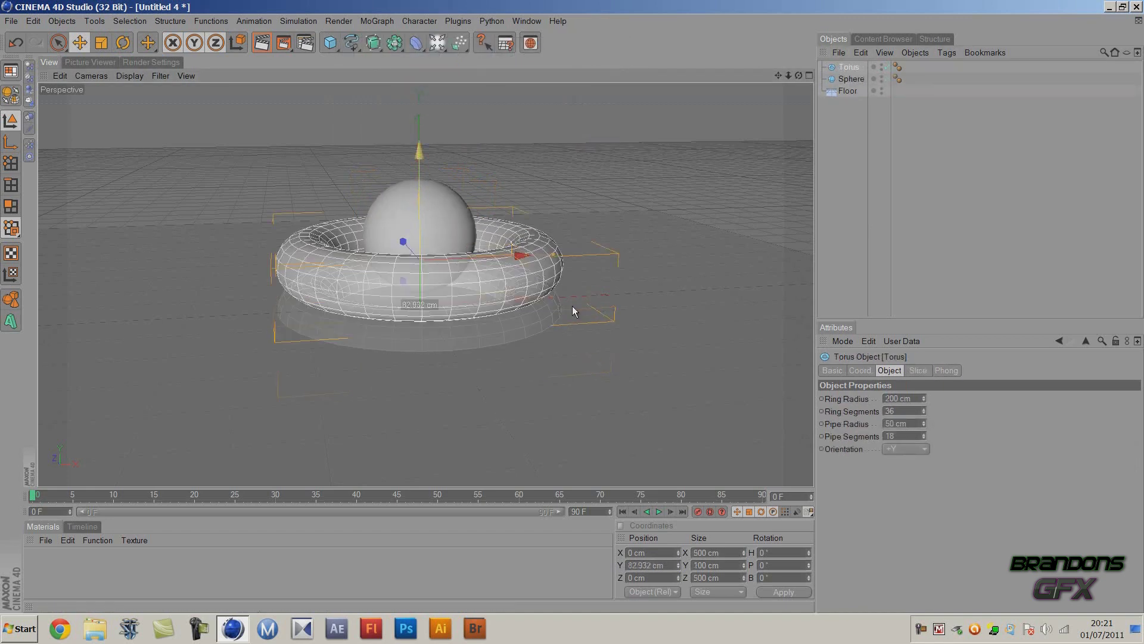
left_click_drag(572, 306, 574, 295)
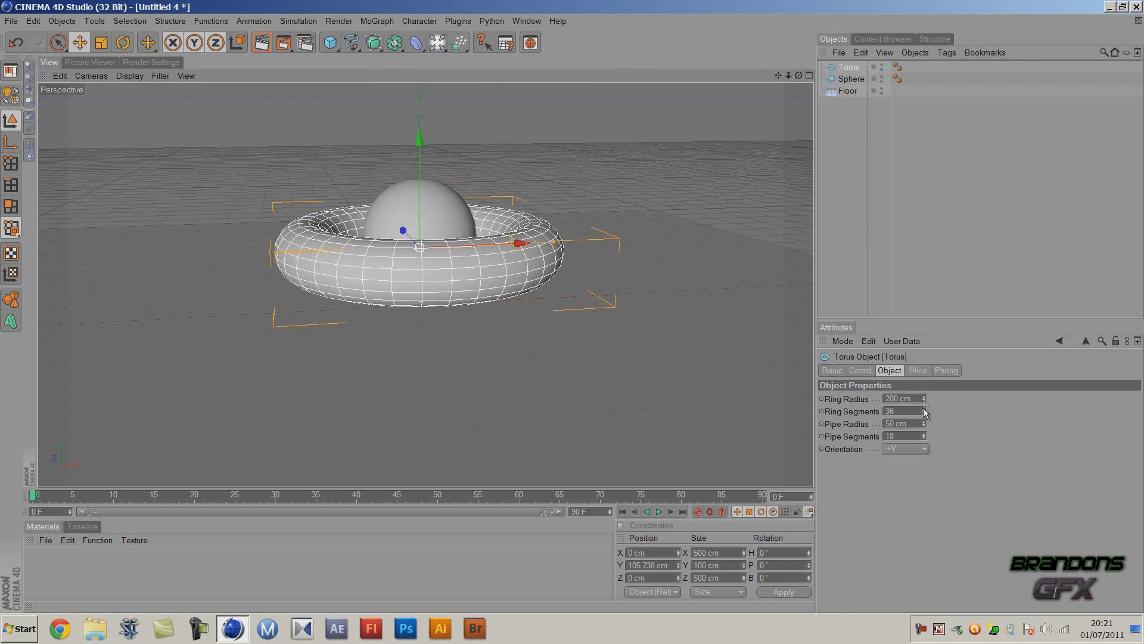
left_click_drag(924, 399, 925, 406)
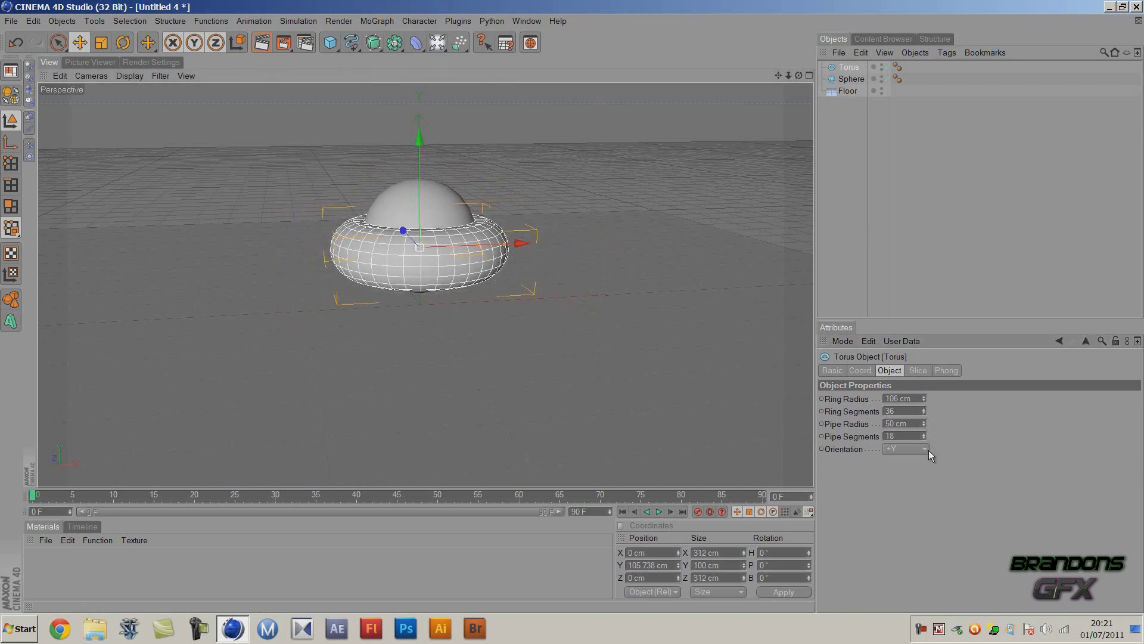
Scale the sphere down to about 81 cm
left_click(438, 209)
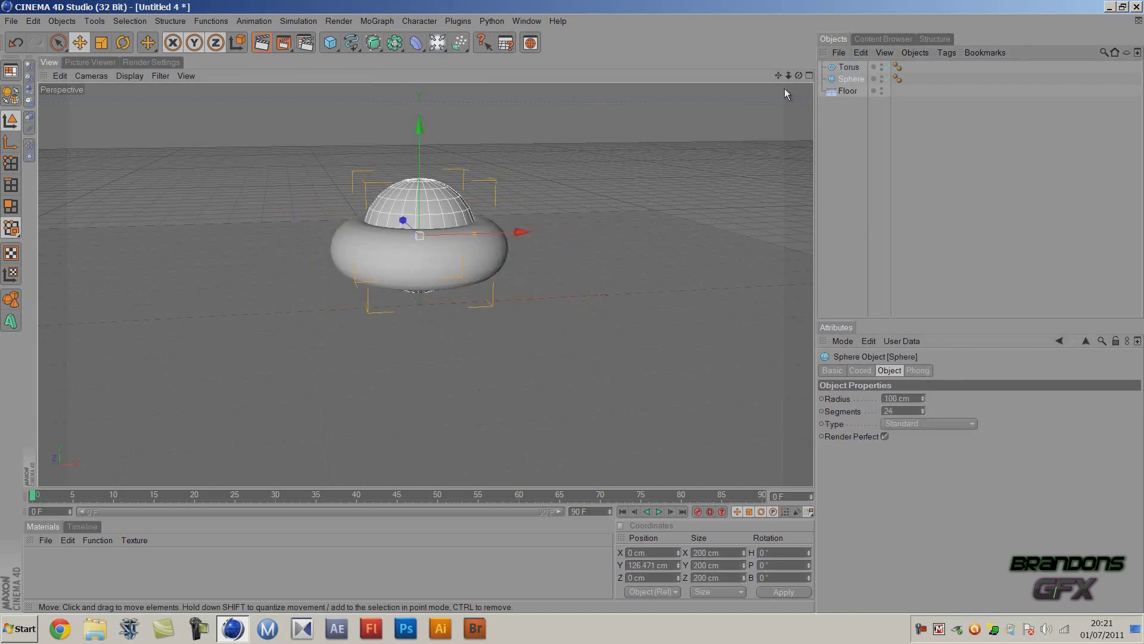
key("t")
left_click_drag(546, 307, 575, 306)
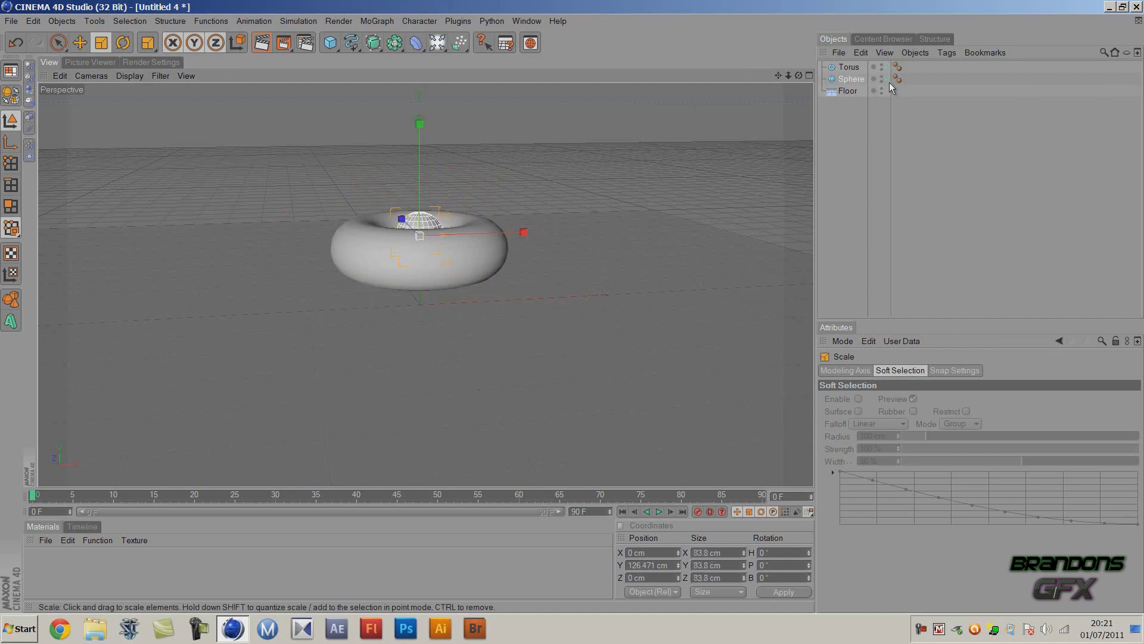
Thin the torus pipe radius to 15 cm and parent the torus under the sphere
left_click(849, 67)
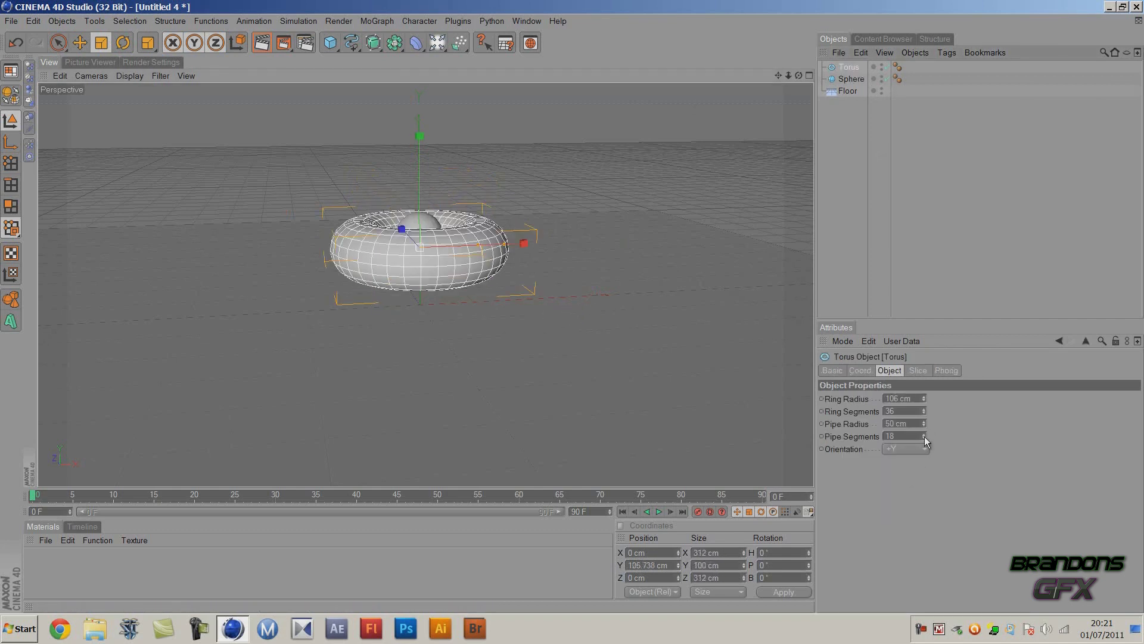
left_click_drag(925, 426, 924, 399)
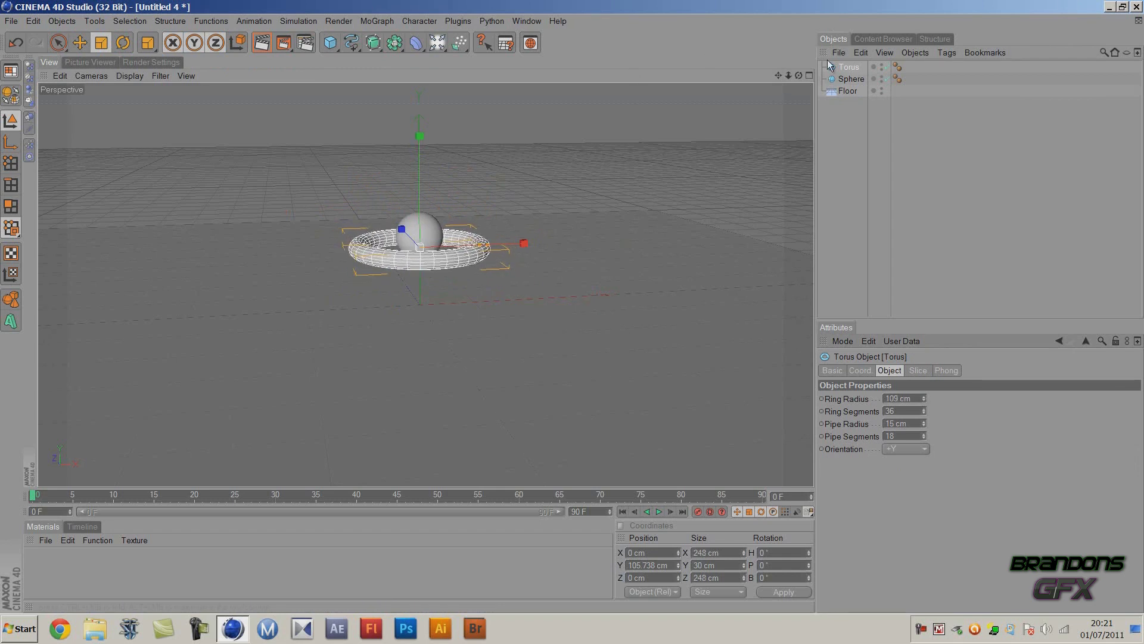
left_click_drag(845, 66, 851, 81)
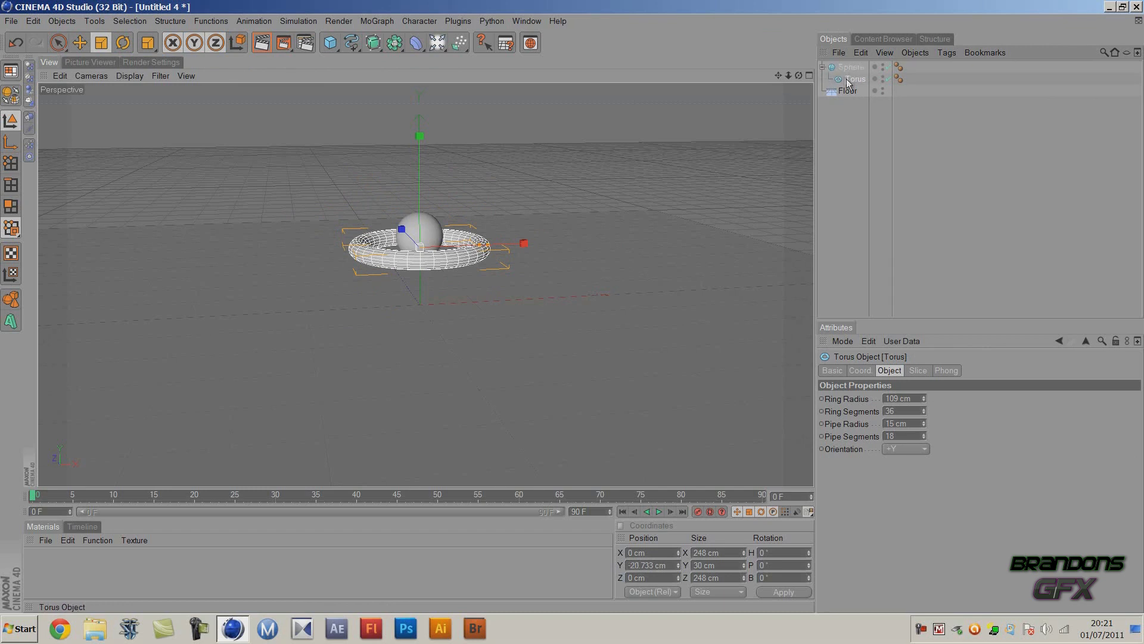
Run Reset PSR on the torus to centre it on the sphere
left_click(419, 21)
mouse_move(453, 41)
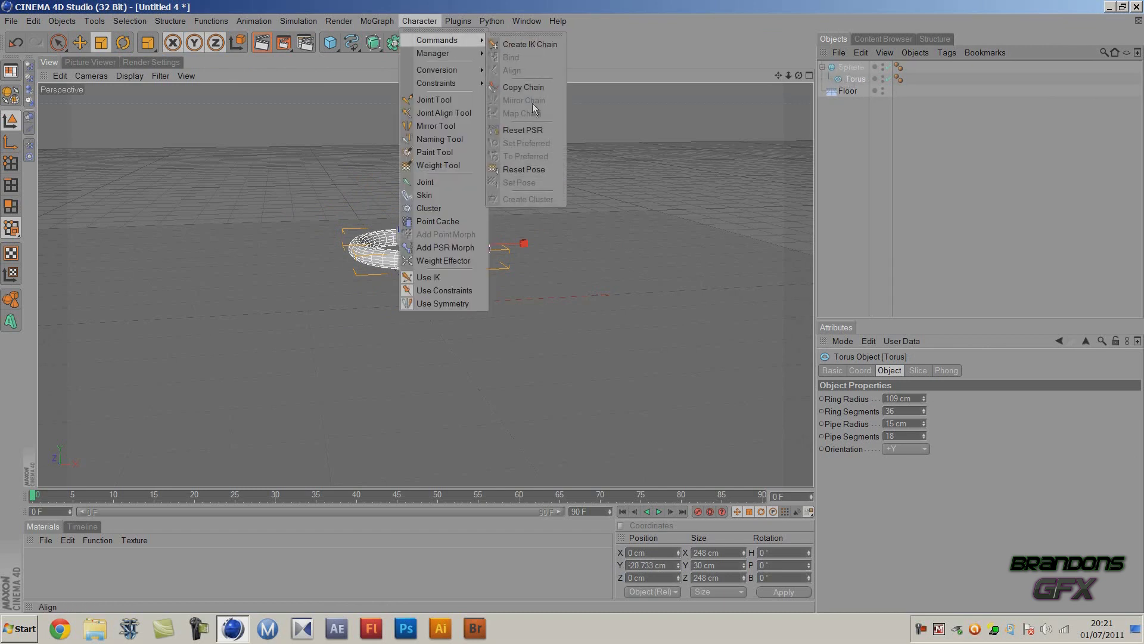
left_click(531, 128)
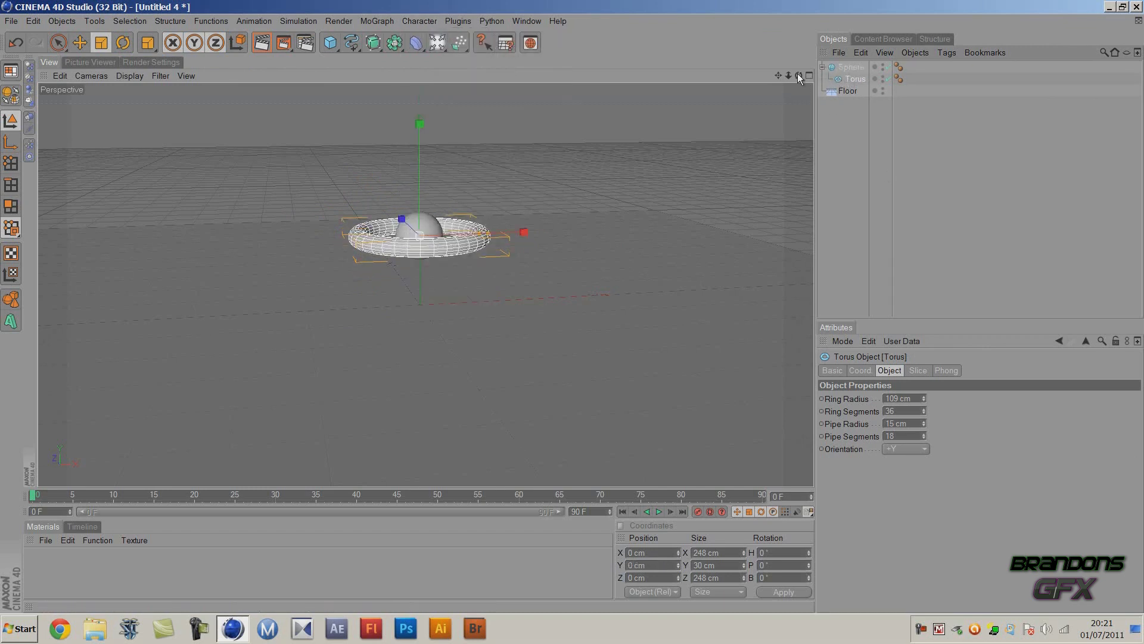
left_click_drag(799, 75, 577, 298)
Orbit around the sphere, torus and floor, ending with nothing selected
left_click(914, 117)
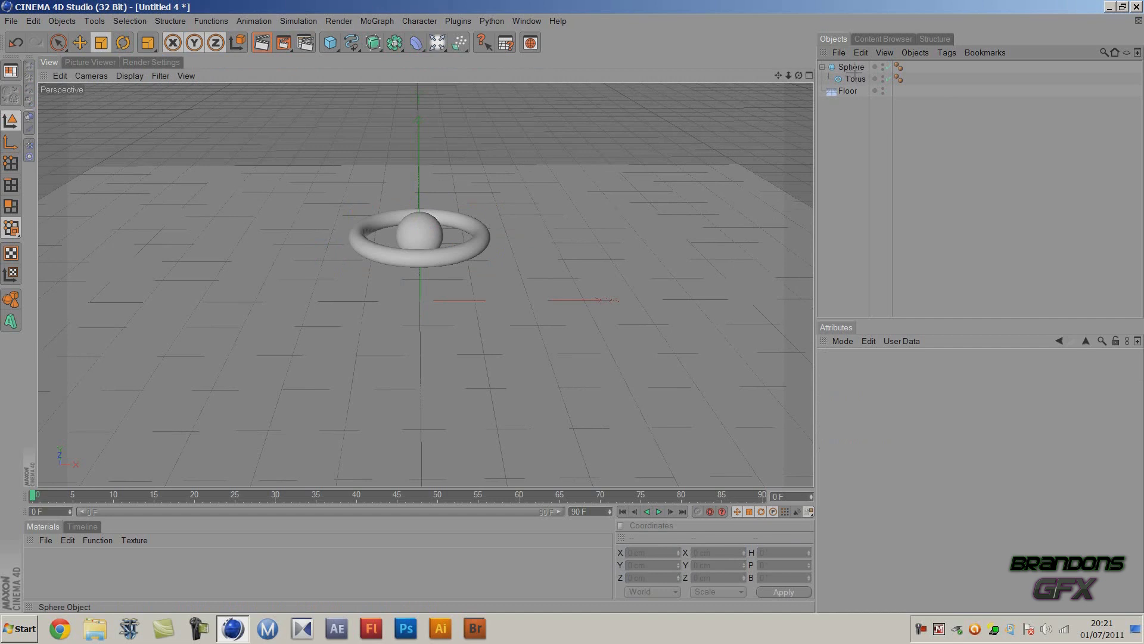
left_click(854, 76)
left_click(854, 69)
left_click(877, 144)
left_click(419, 21)
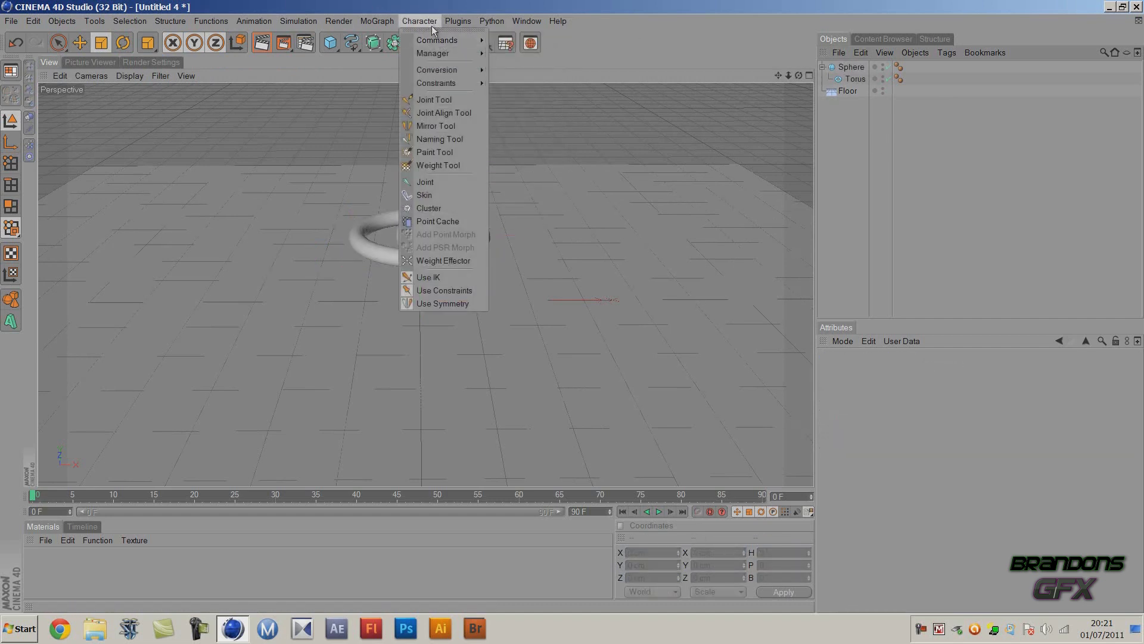
mouse_move(444, 40)
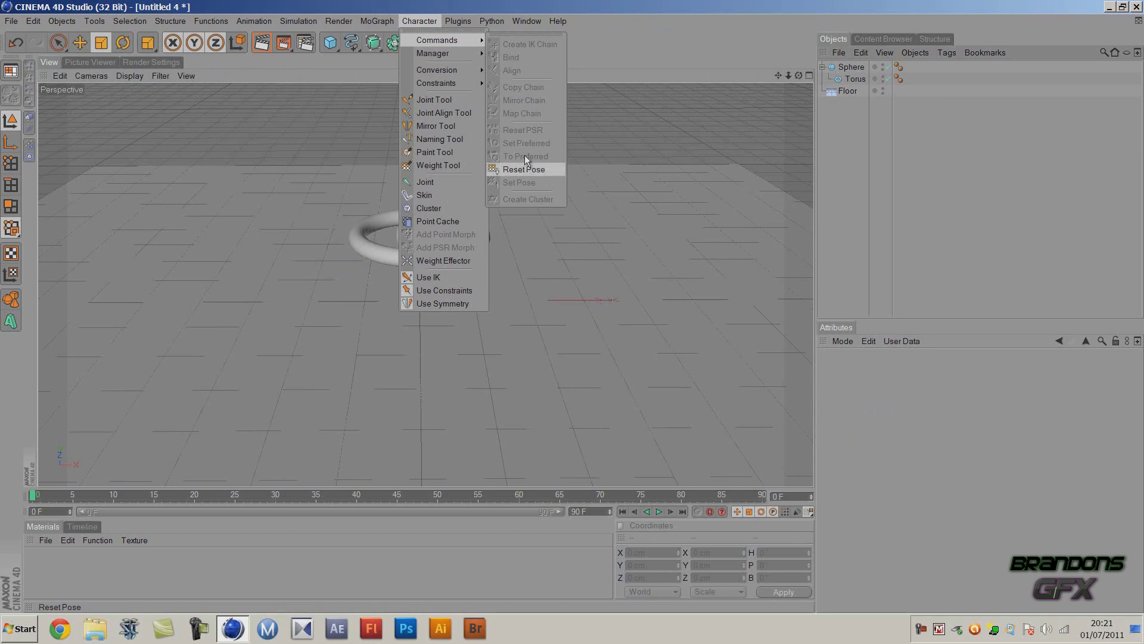
left_click(662, 140)
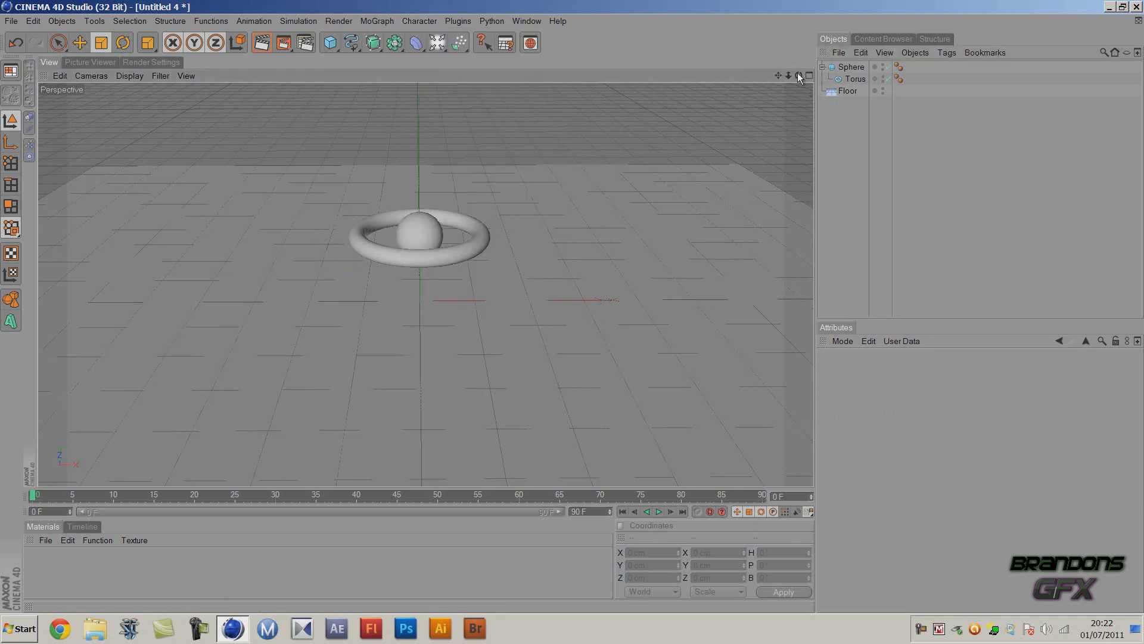
left_click_drag(582, 305, 704, 351, "alt")
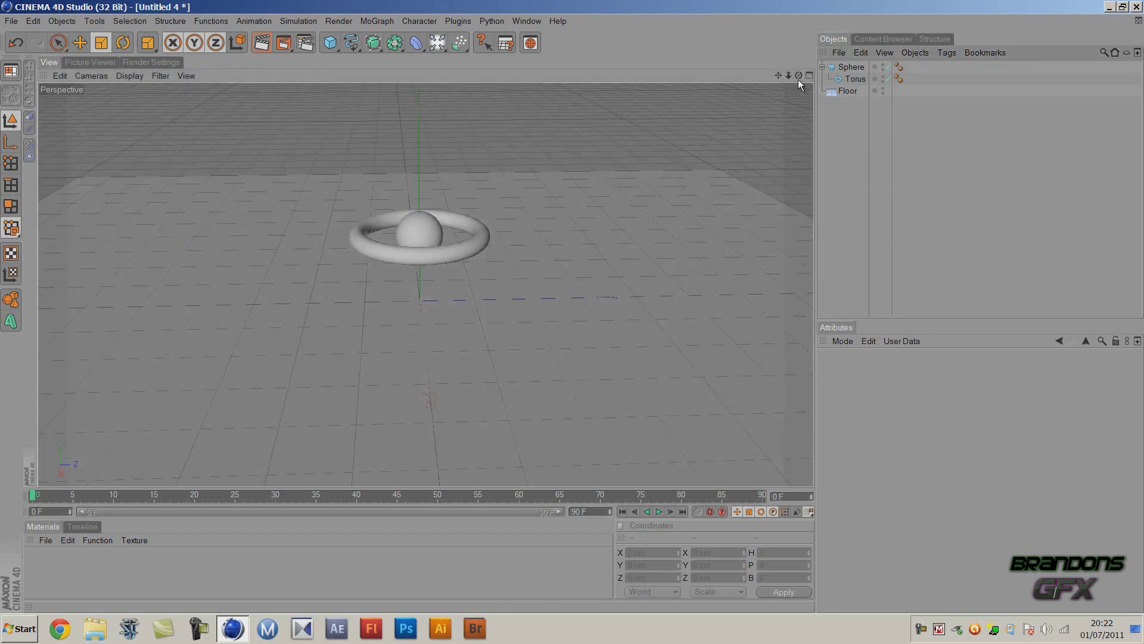
left_click_drag(799, 74, 571, 306)
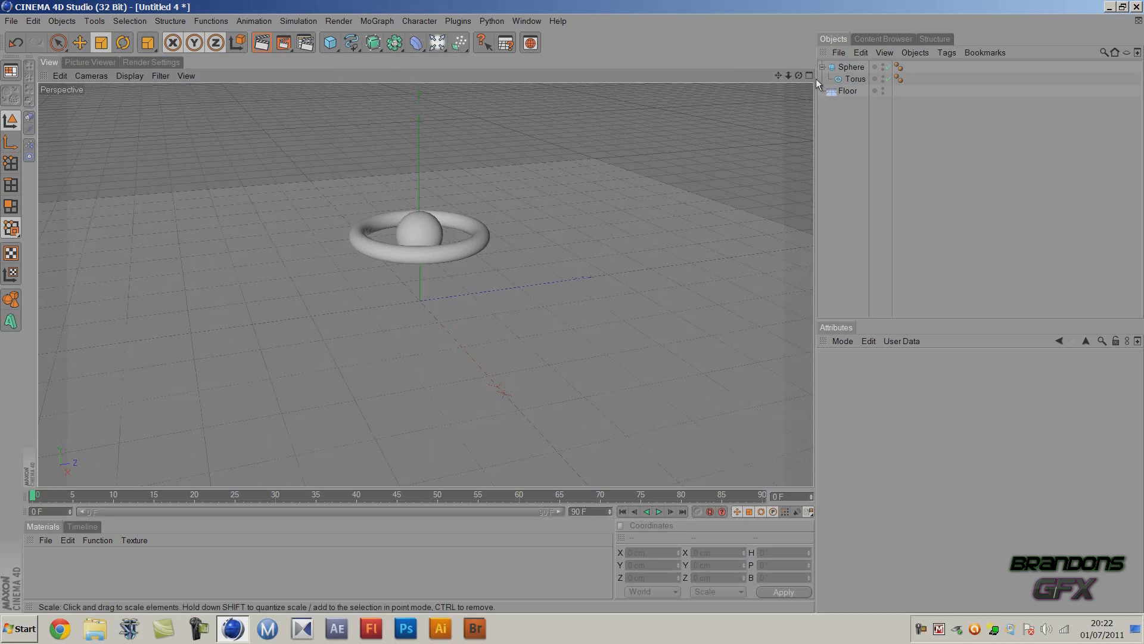
left_click_drag(825, 145, 849, 65)
left_click(867, 99)
Make the Floor a dynamics collider
left_click(838, 91)
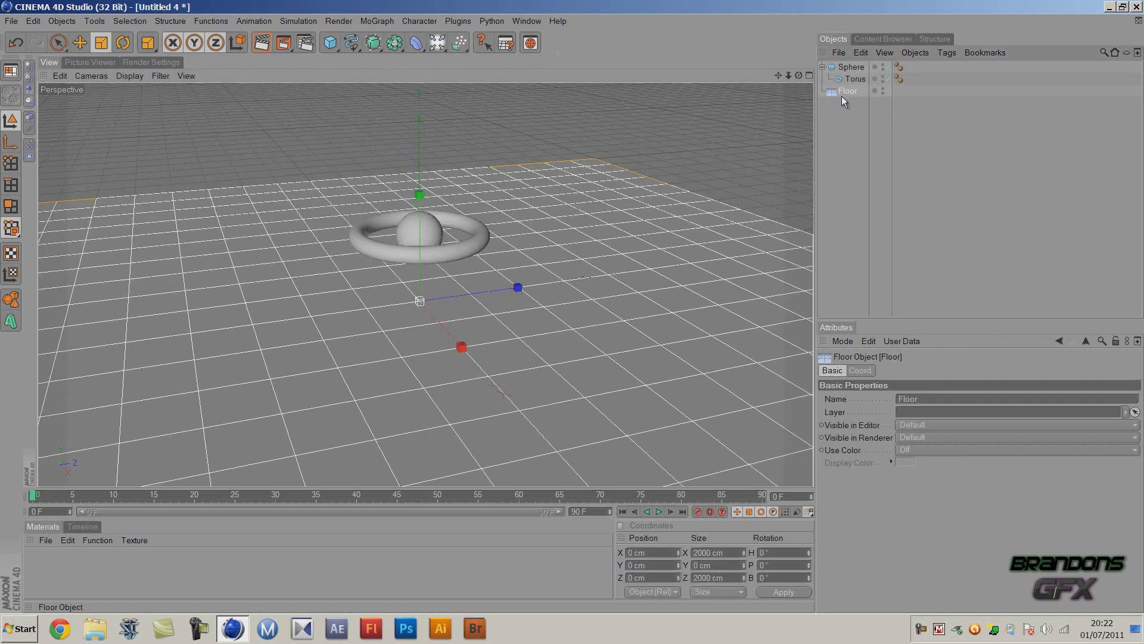
left_click(310, 23)
mouse_move(318, 53)
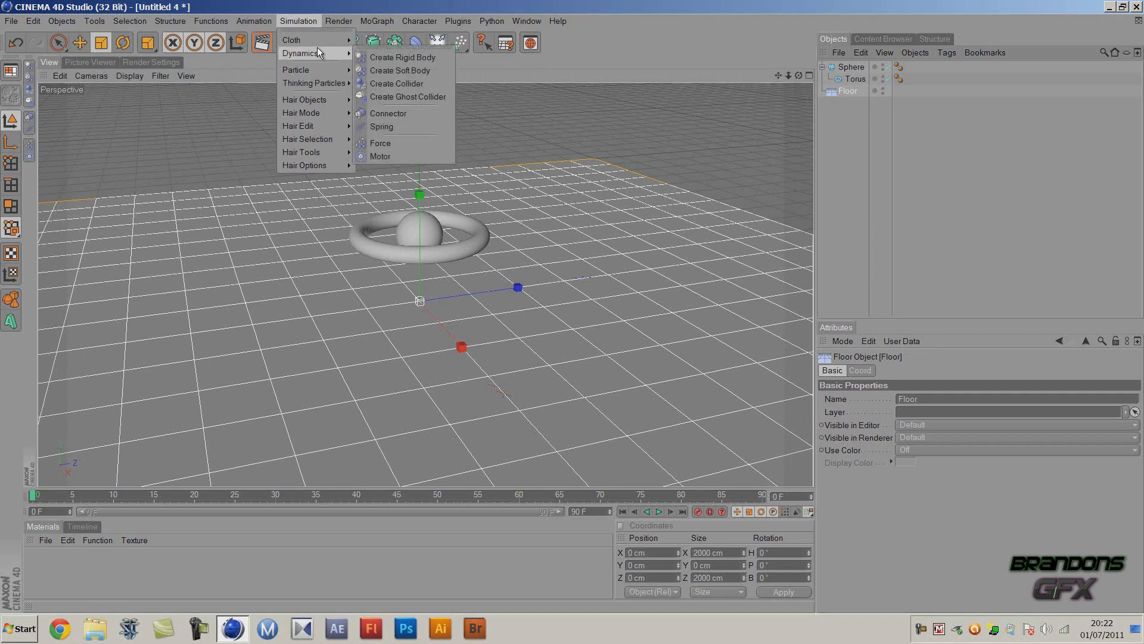
left_click(391, 83)
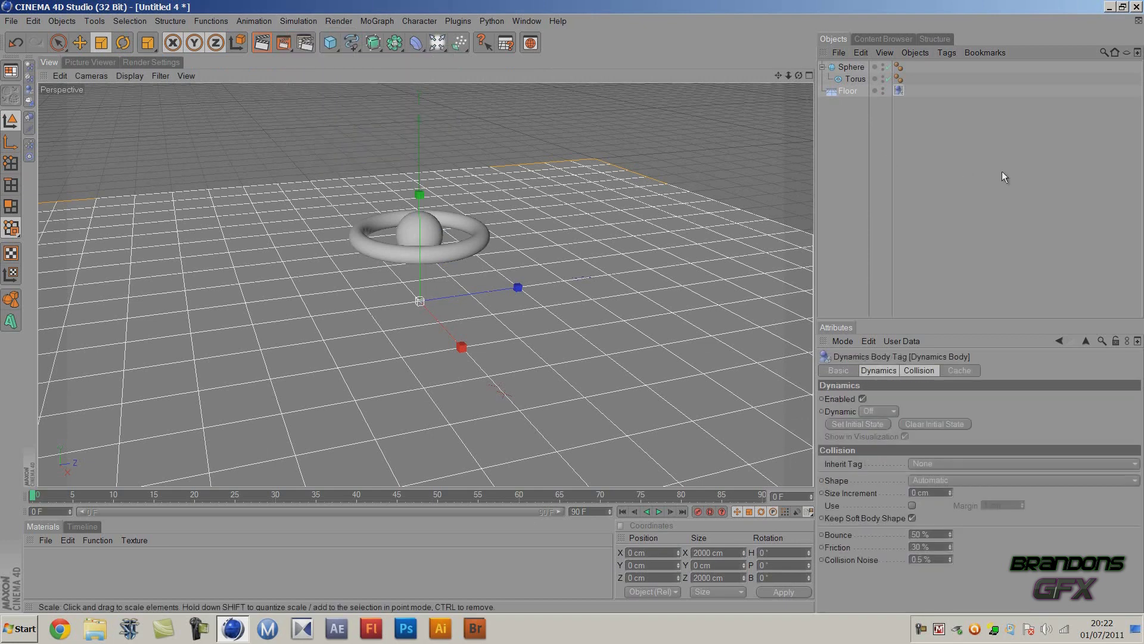
left_click(1004, 177)
Move the Torus out from under Sphere to sit between Sphere and Floor
left_click(849, 81)
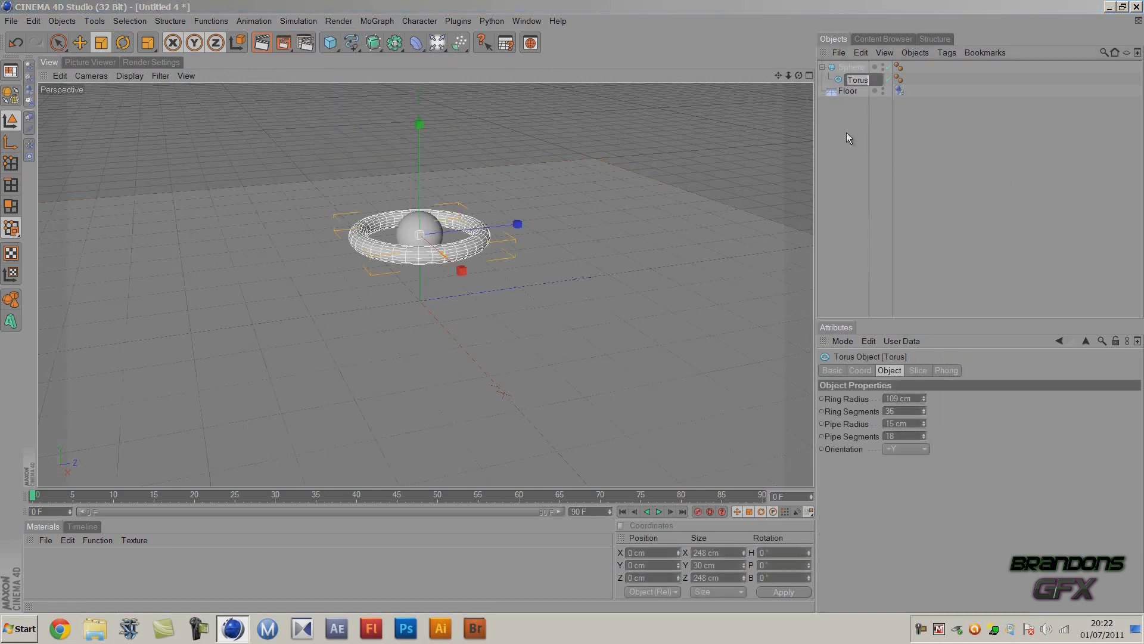
mouse_move(841, 84)
left_mouse_down()
mouse_move(838, 130)
mouse_move(846, 73)
left_mouse_up()
left_click(852, 145)
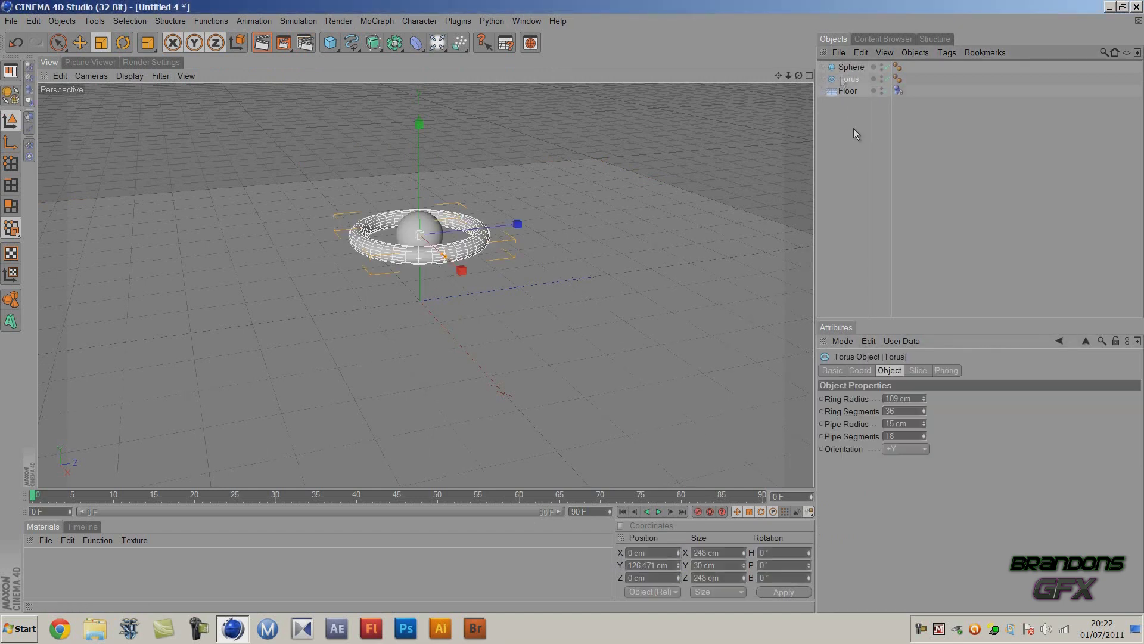
left_click(853, 129)
Turn the Sphere and Torus into rigid bodies
left_click(844, 80)
left_click(849, 69, "ctrl")
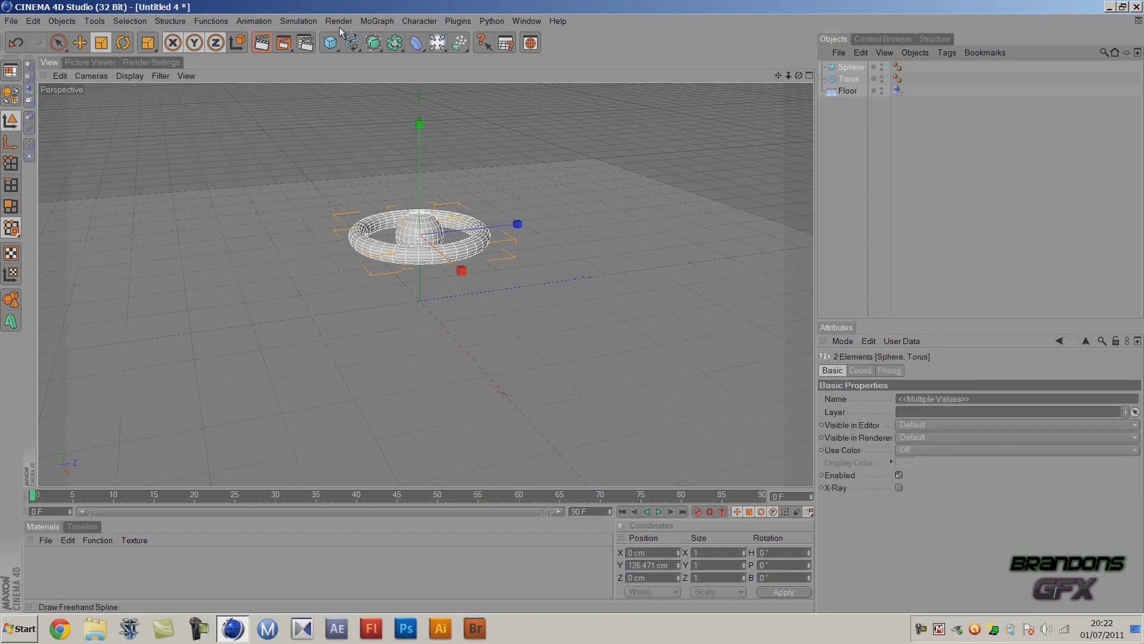
left_click(302, 21)
mouse_move(299, 52)
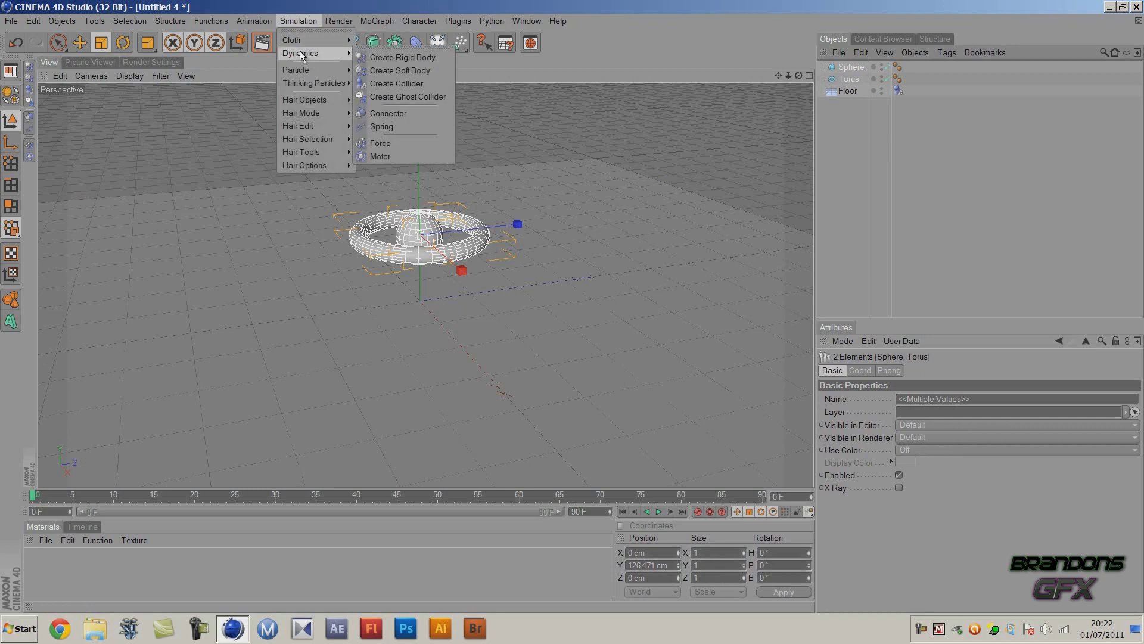
left_click(389, 58)
left_click(843, 99)
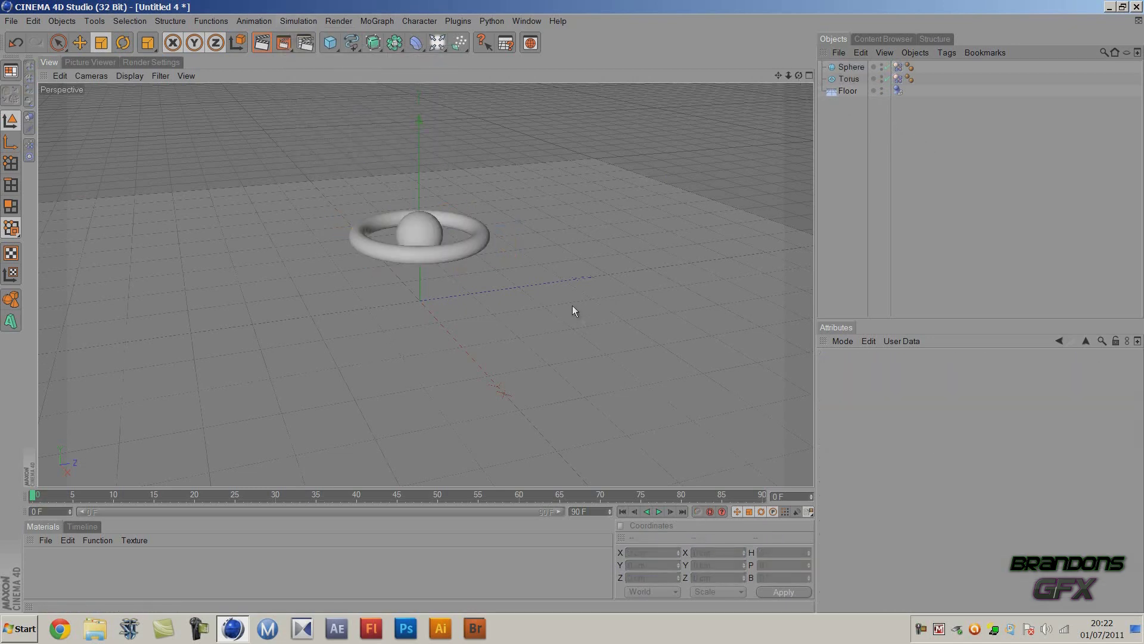
Play the simulation to test the drop and rewind to frame 0
left_click_drag(572, 305, 572, 305)
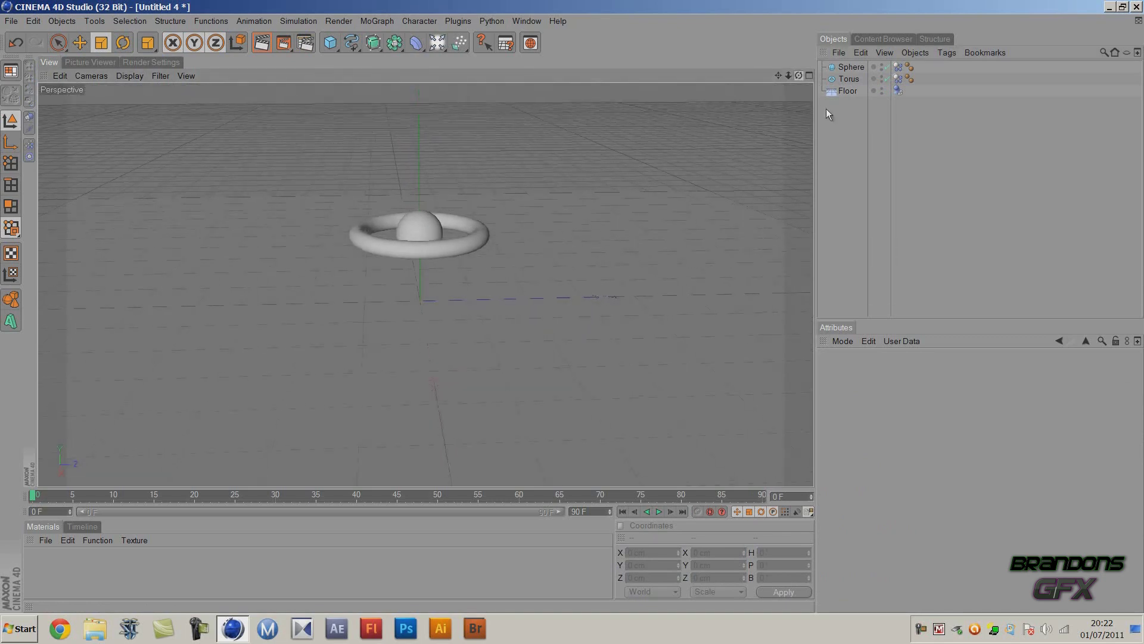
left_click(659, 511)
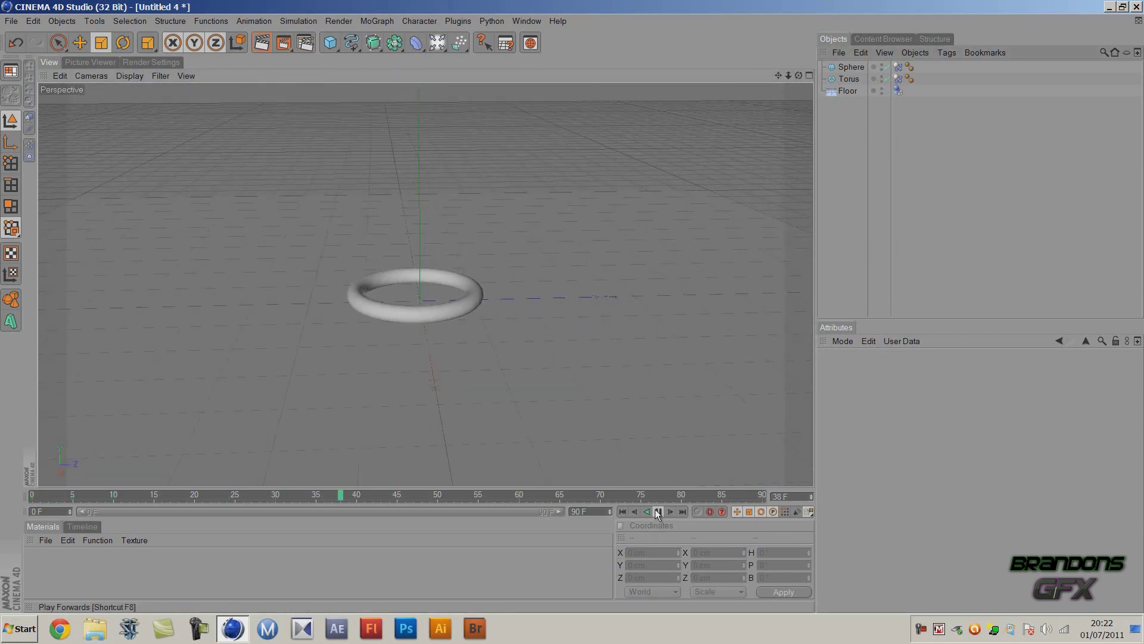
left_click(659, 511)
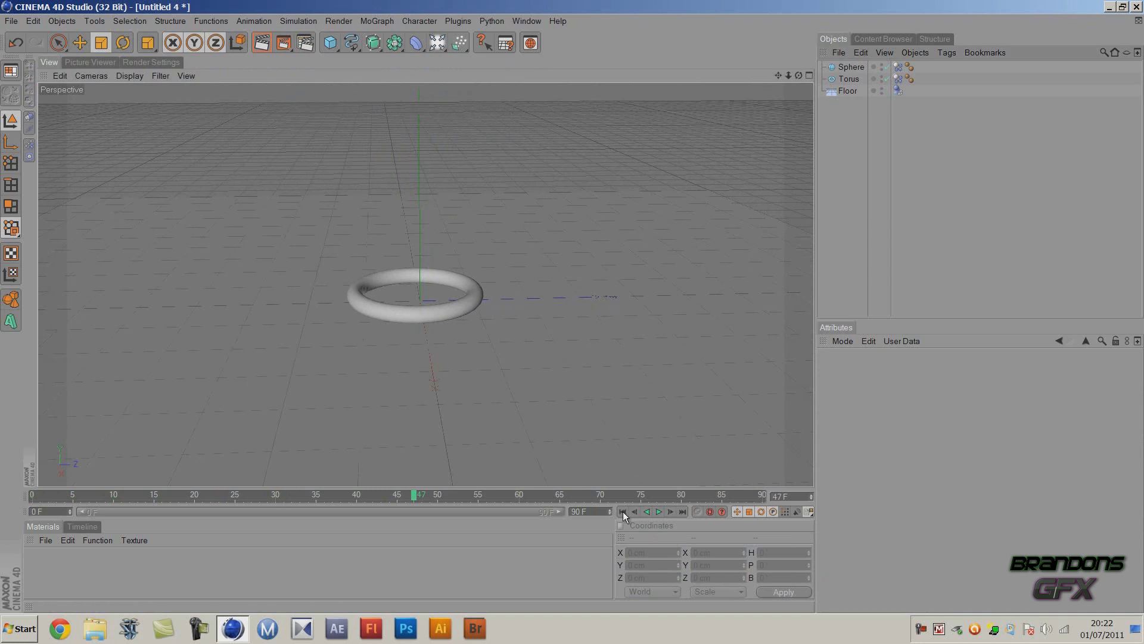
left_click(623, 512)
left_click(659, 511)
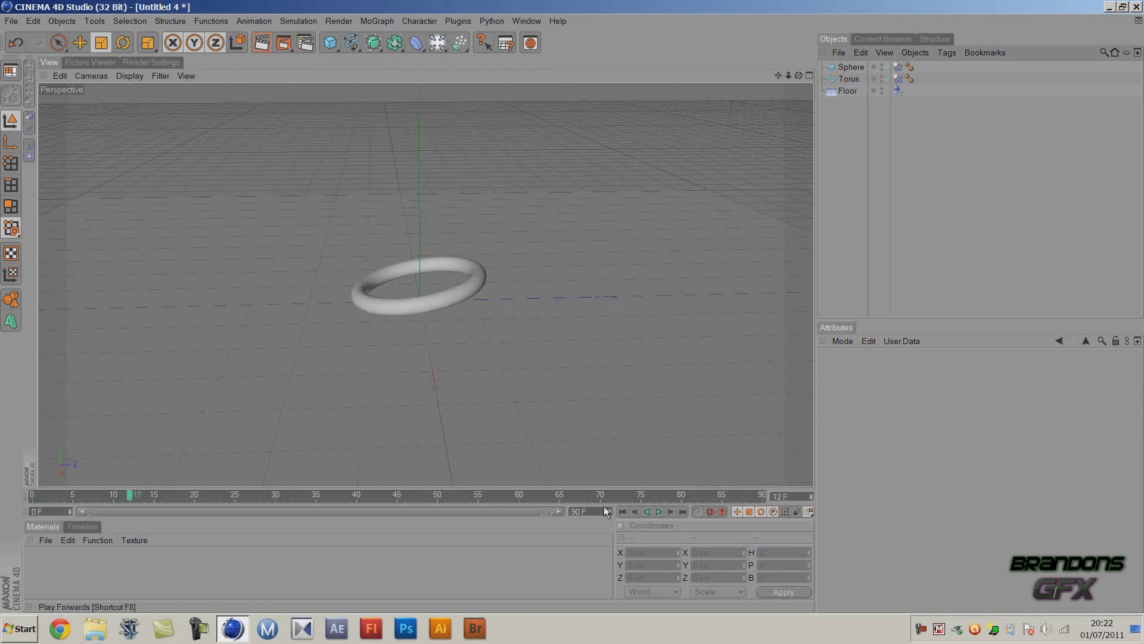
left_click(624, 512)
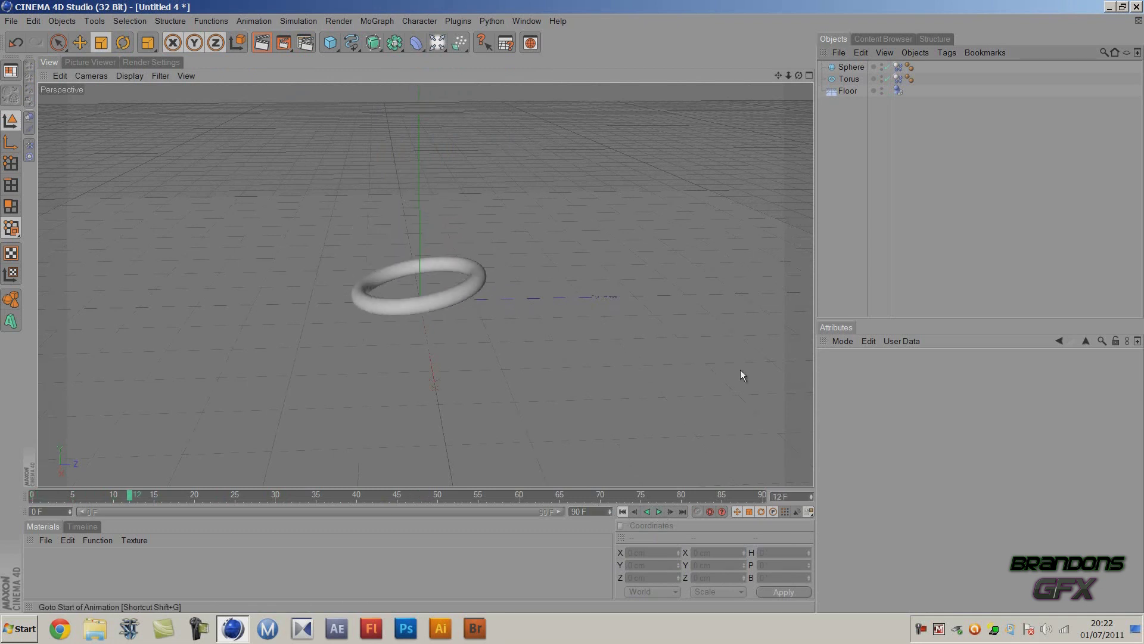
Delete the Floor's dynamics tag, replay the fall, and return to the start
left_click(897, 91)
key("Delete")
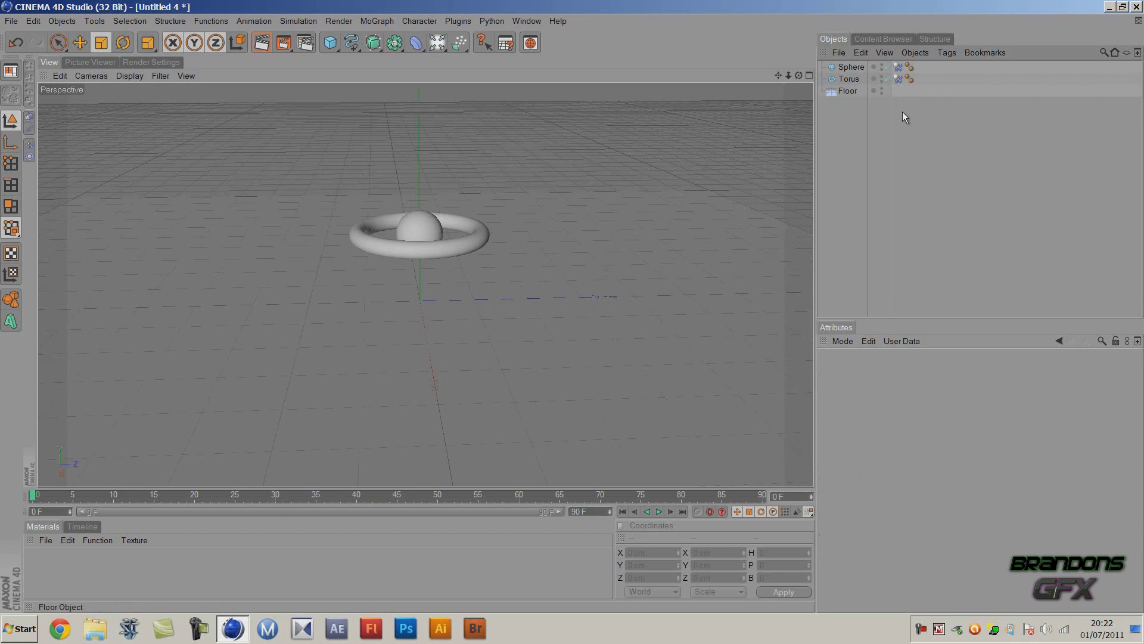
left_click(659, 511)
left_click(659, 511)
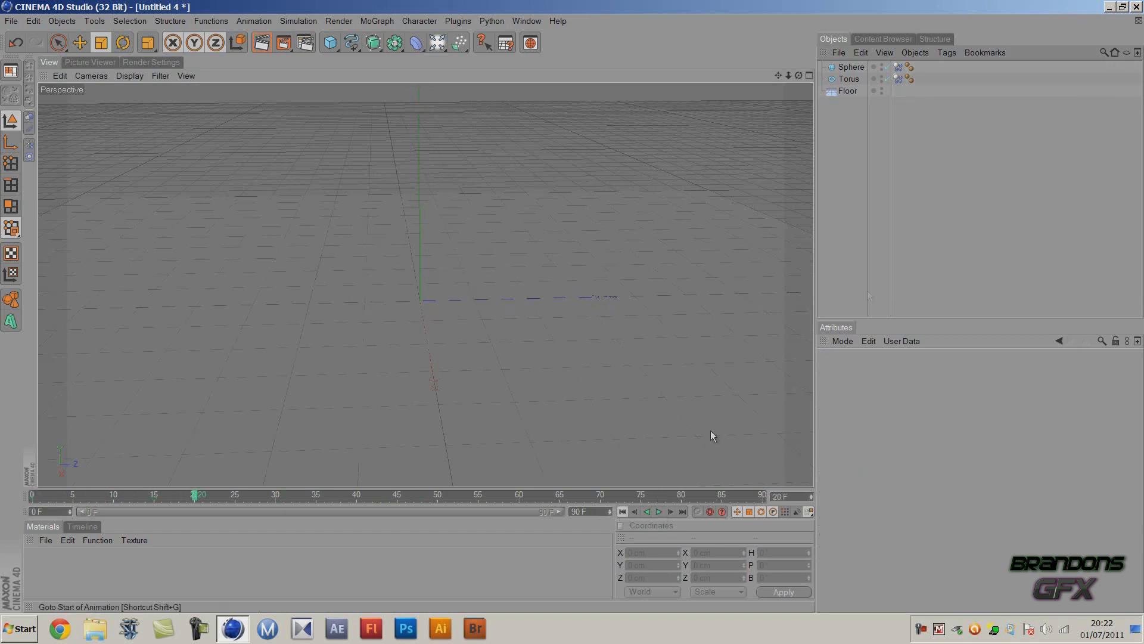
key("shift+g")
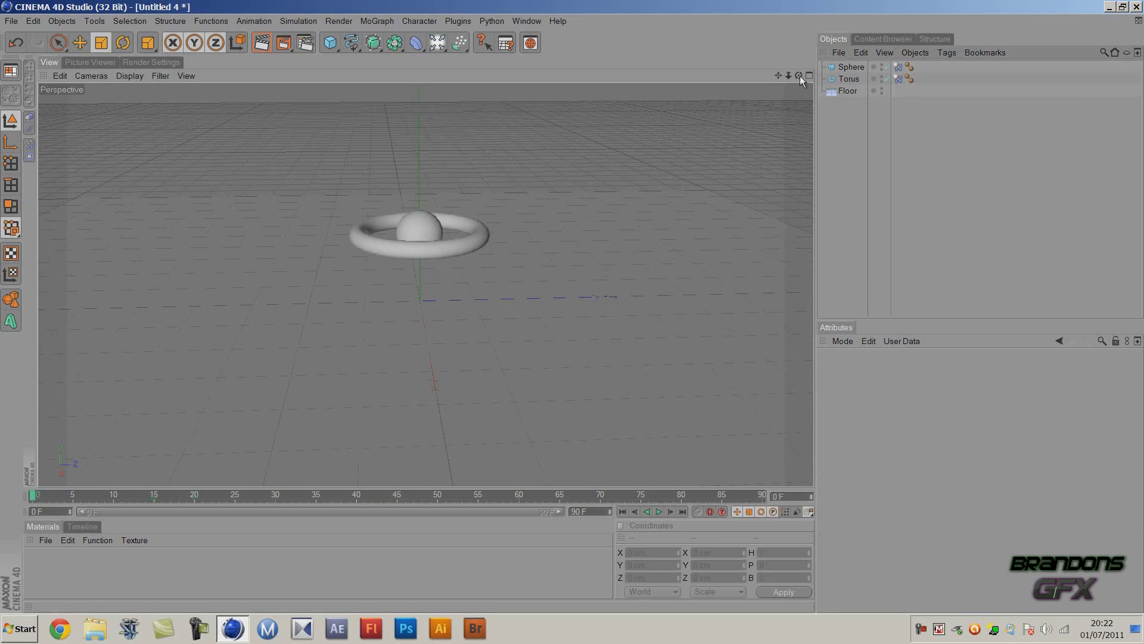
left_click(842, 91)
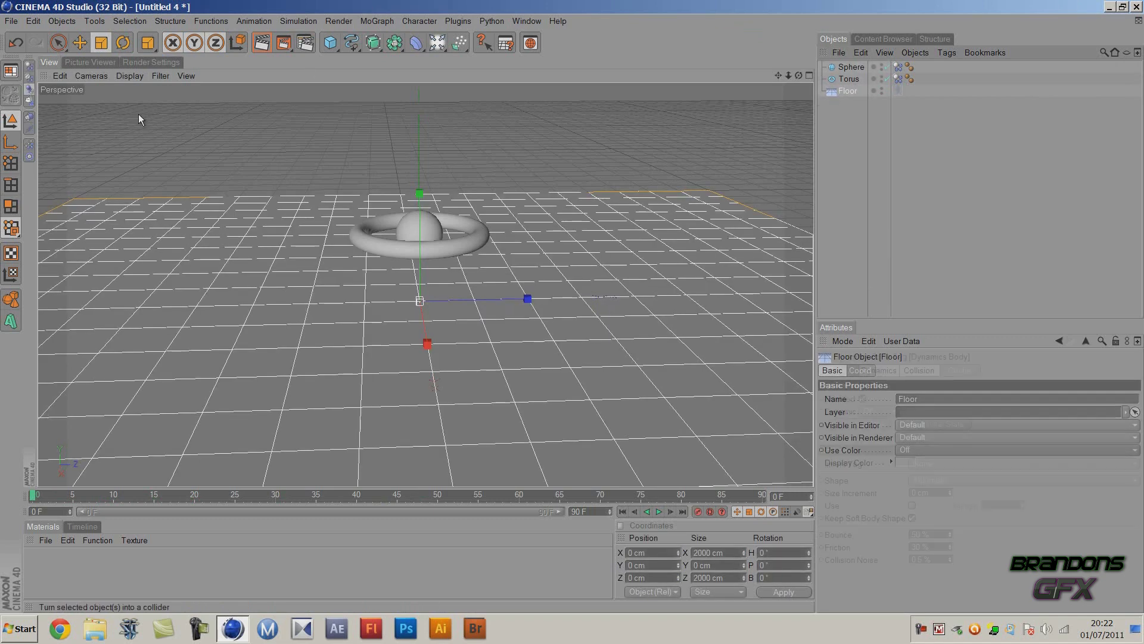
left_click(831, 117)
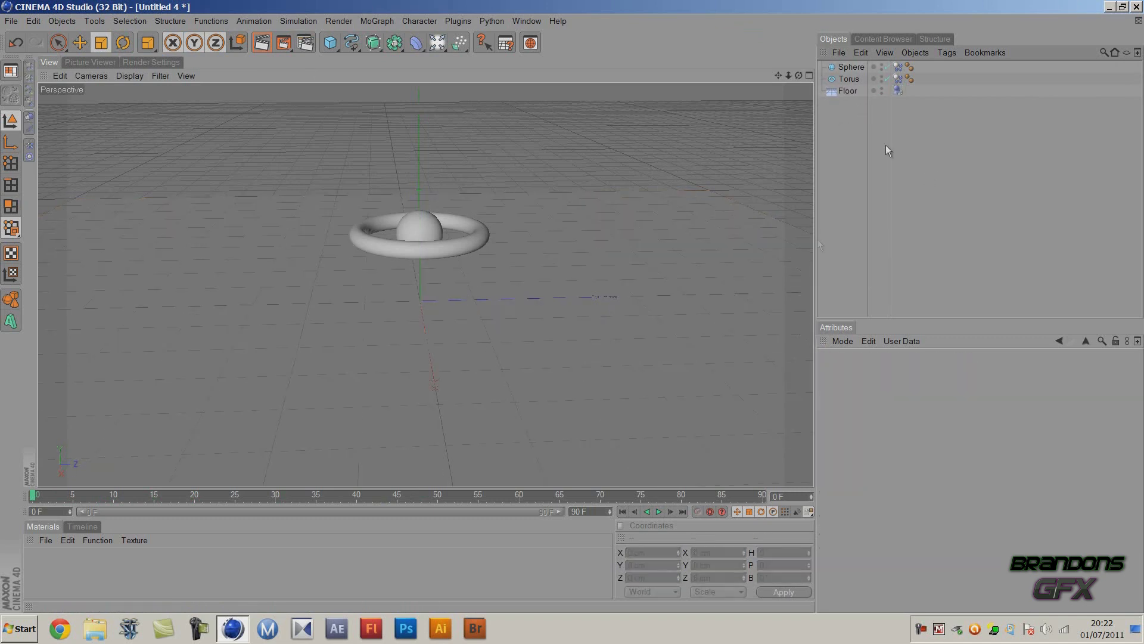
Add a Connector object and parent it under the Sphere
left_click(304, 20)
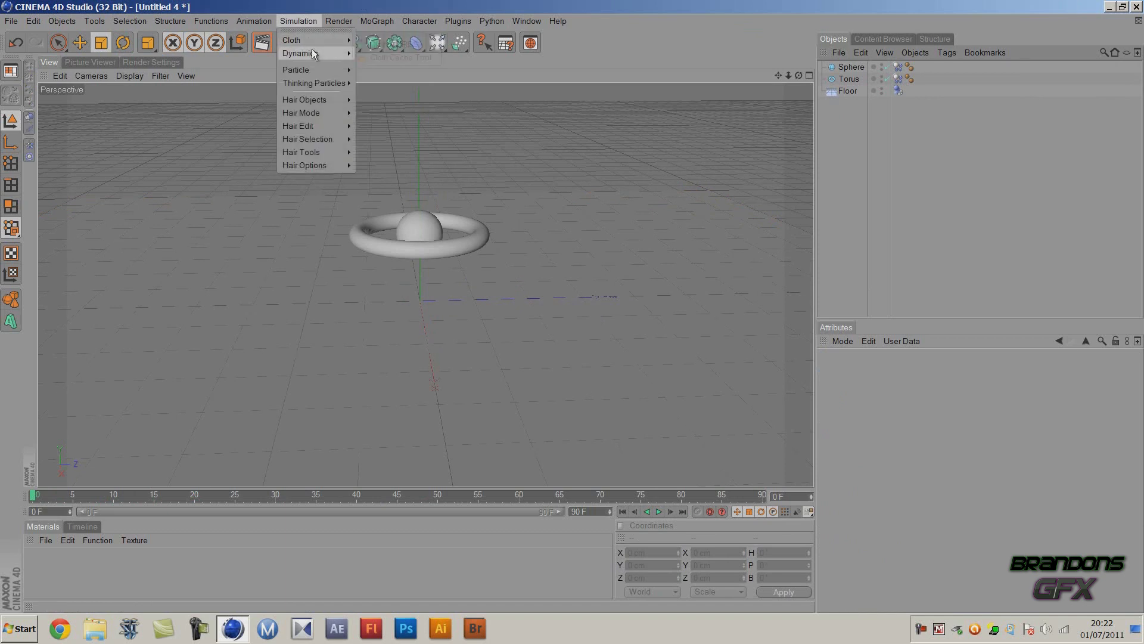
mouse_move(312, 51)
left_click(389, 113)
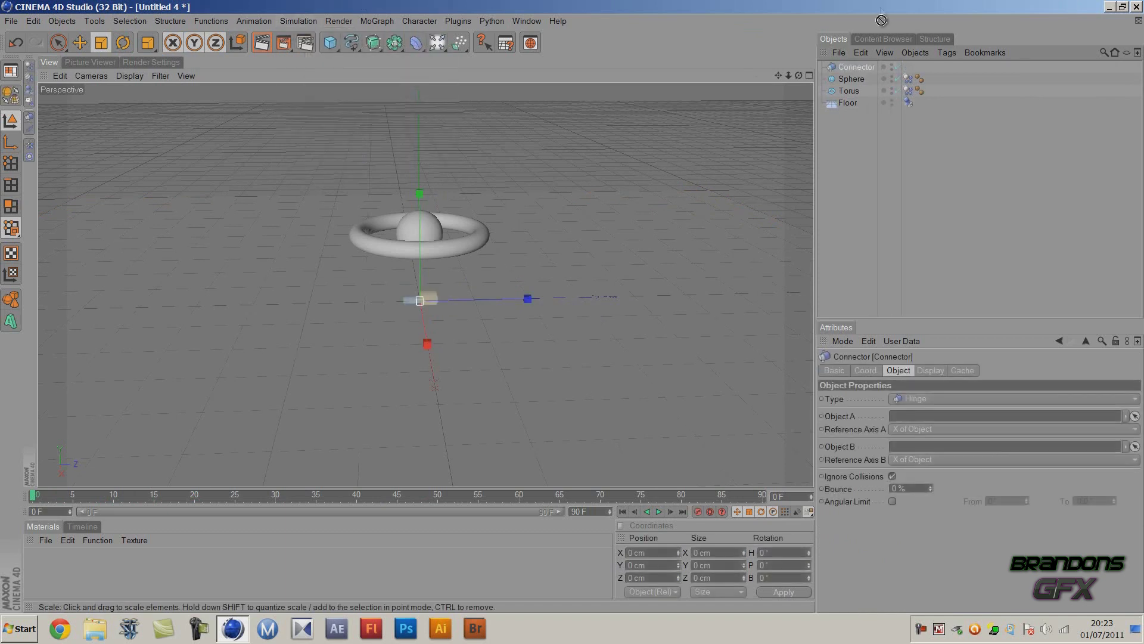
left_click_drag(852, 90, 858, 116)
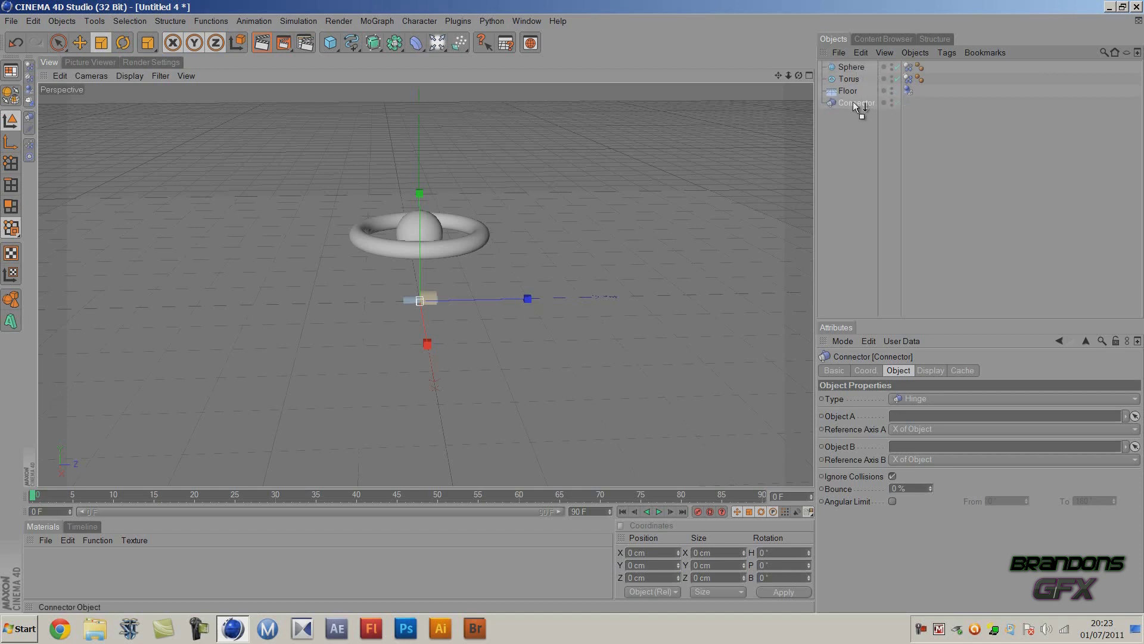
left_click_drag(854, 68, 852, 67)
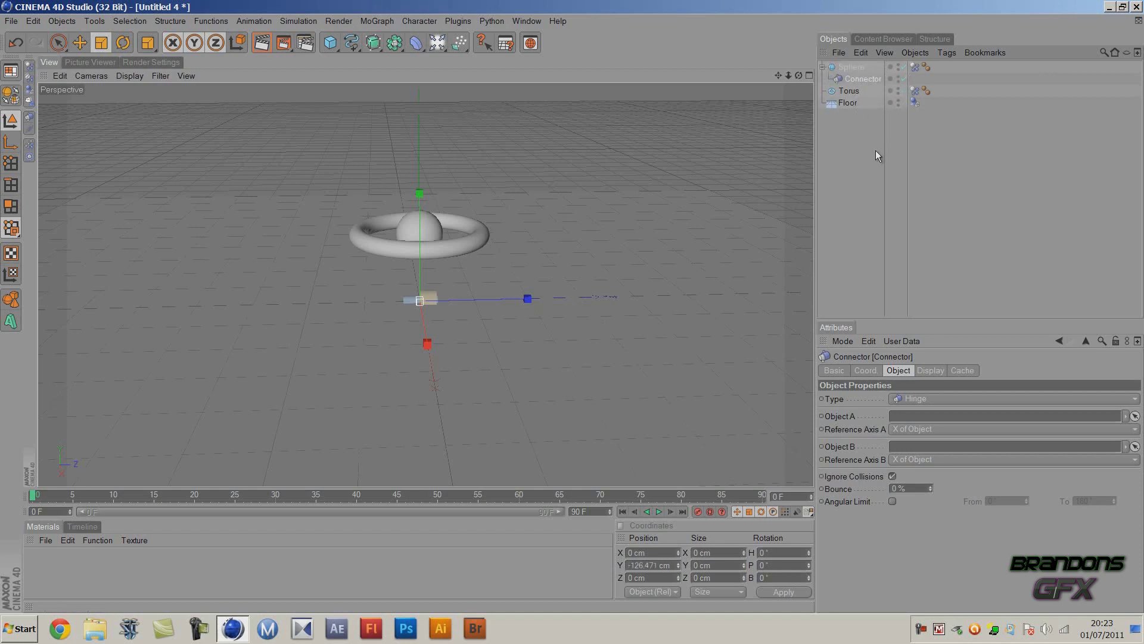
left_click(875, 151)
left_click(865, 80)
Reset the connector's PSR so it sits at the sphere's centre
left_click(419, 21)
mouse_move(435, 40)
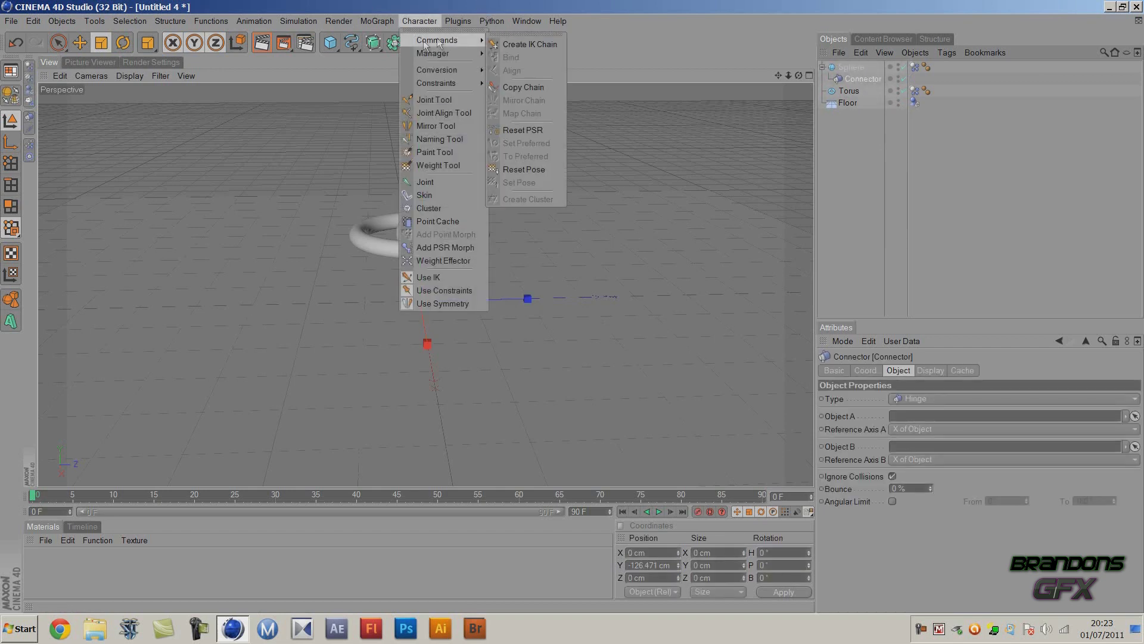
left_click(526, 128)
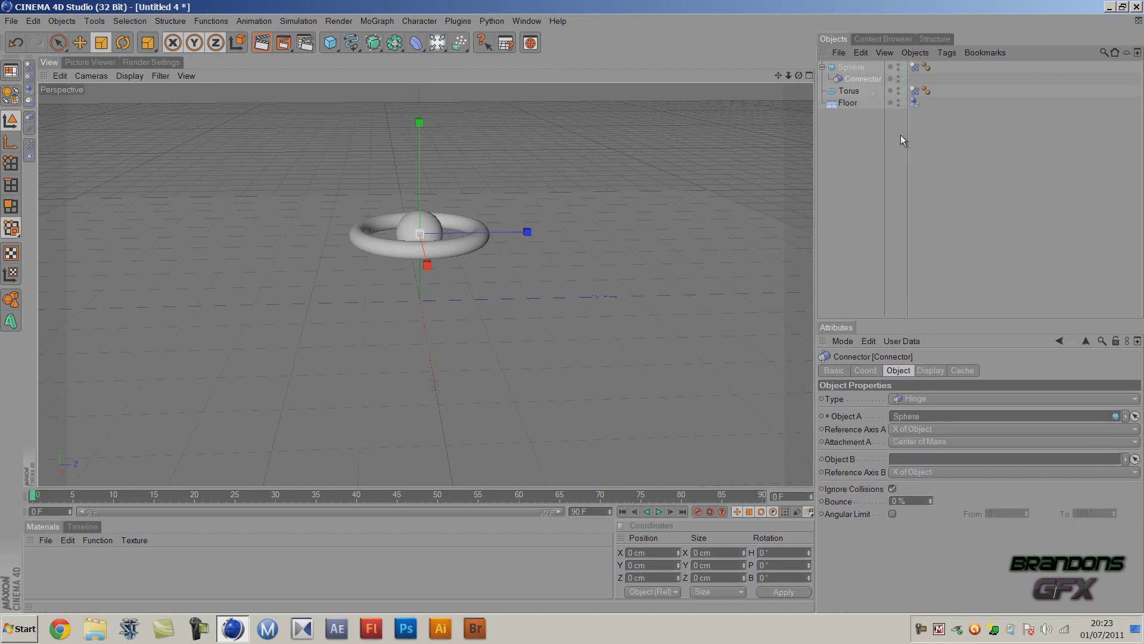
Assign the Torus as the connector's Object B
left_click_drag(849, 90, 862, 292)
left_click_drag(918, 456, 918, 456)
left_click(935, 251)
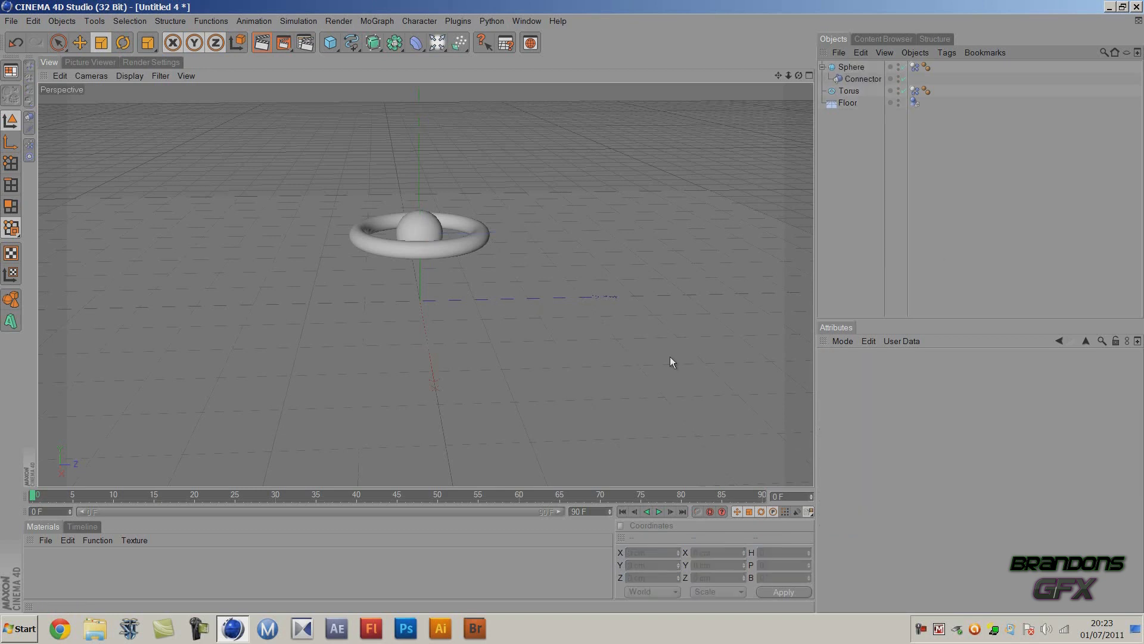
Play the simulation to test the hinge, then rewind to frame 0
left_click(659, 512)
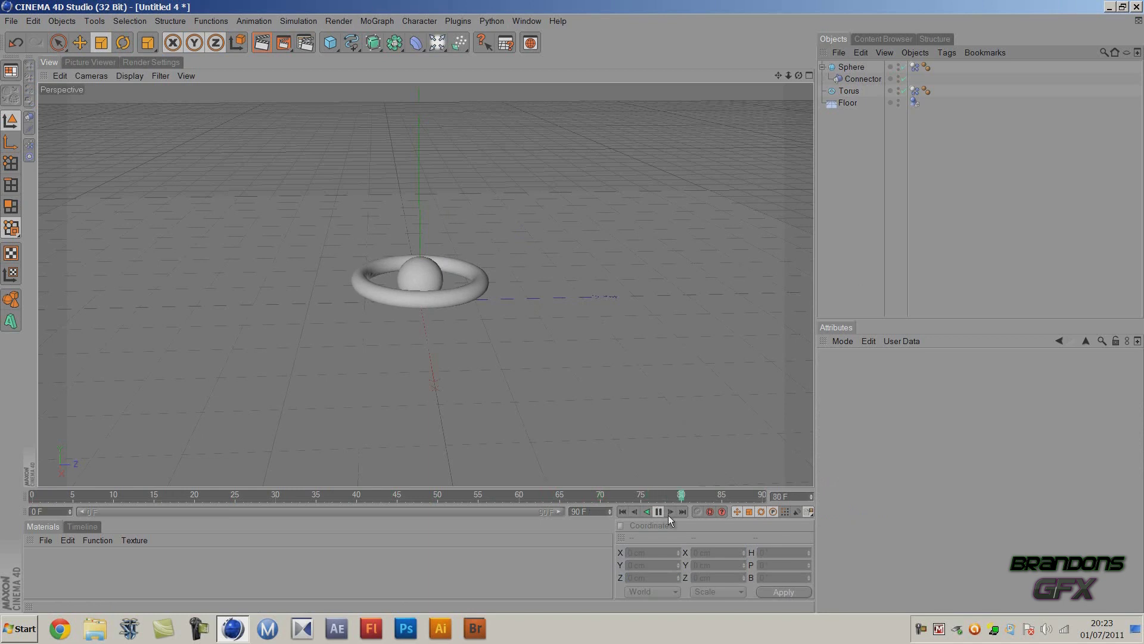
left_click(622, 511)
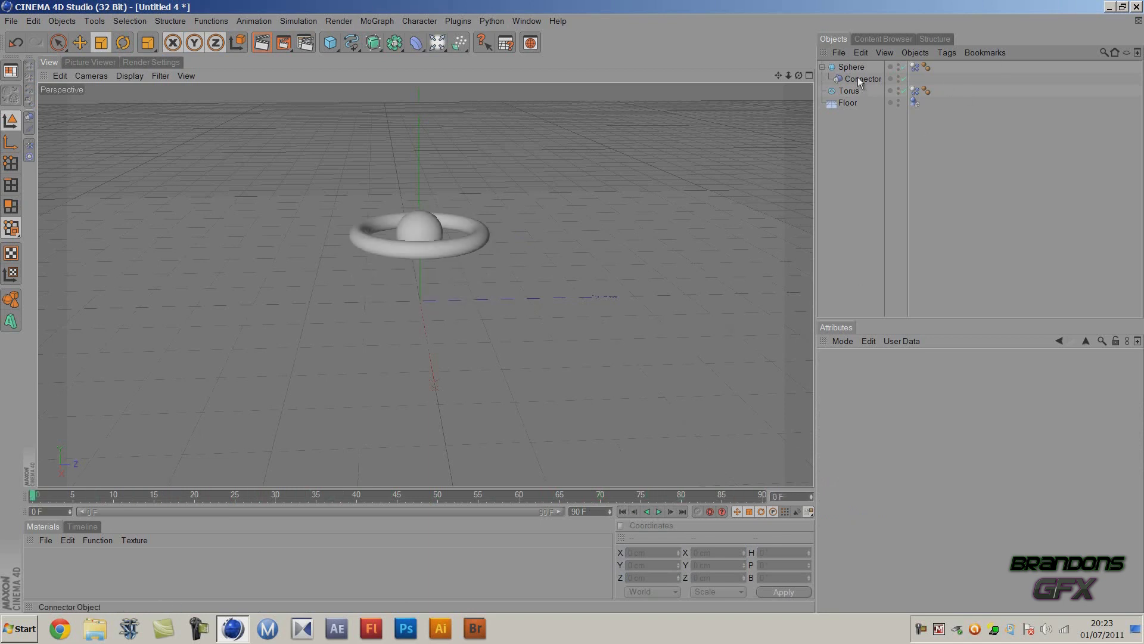
left_click_drag(858, 78, 856, 82)
left_click(421, 222)
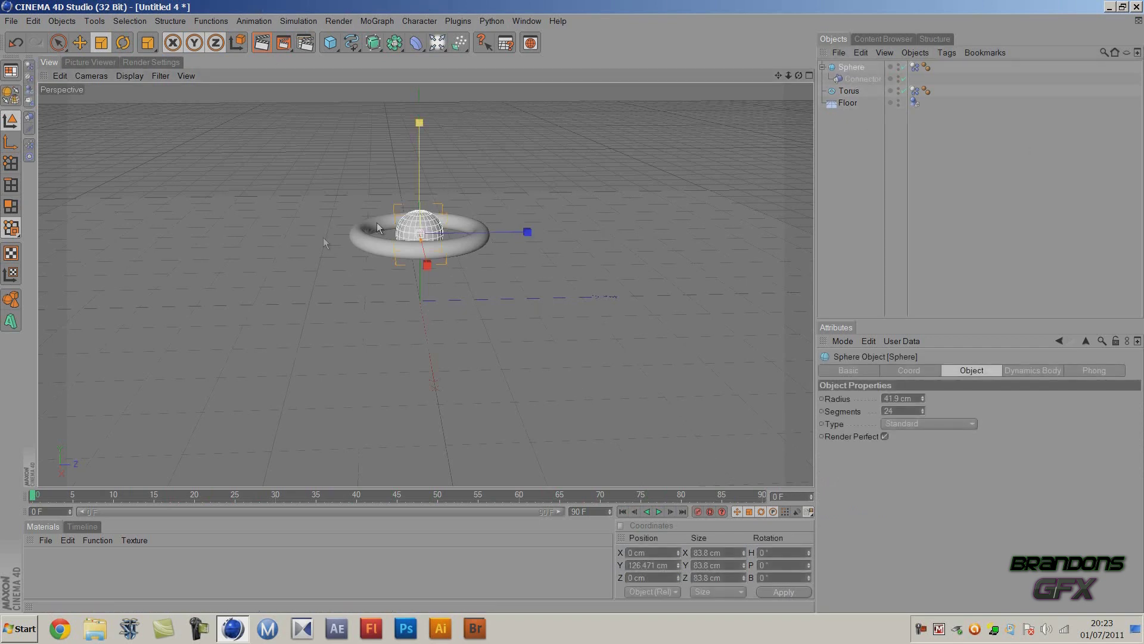
left_click(892, 224)
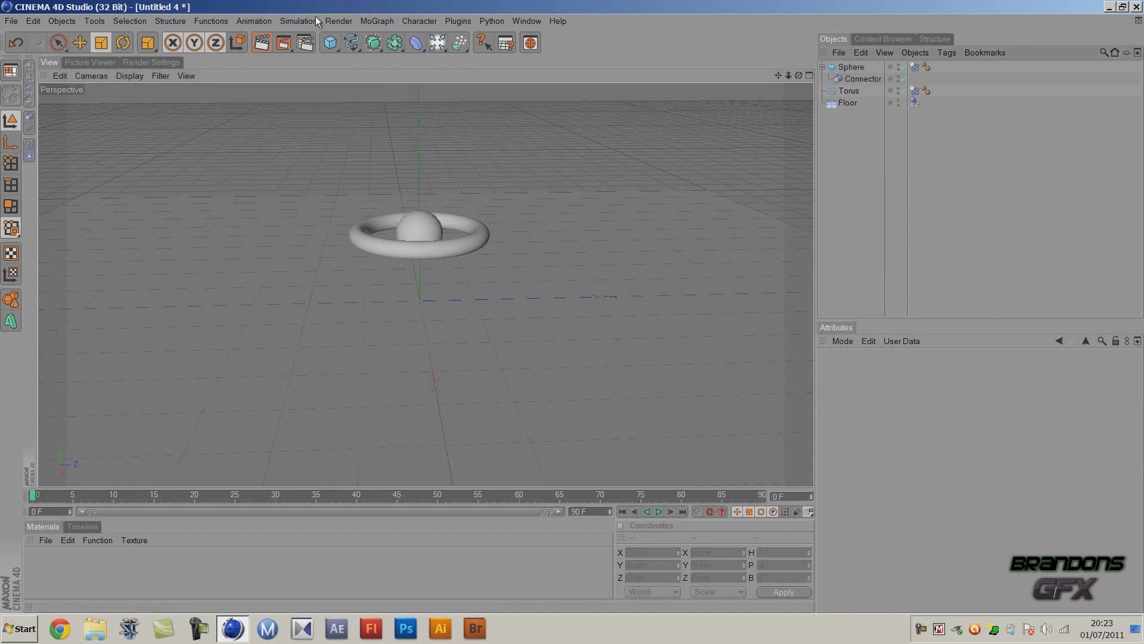
Add a Motor object and place it under the Sphere
left_click(292, 24)
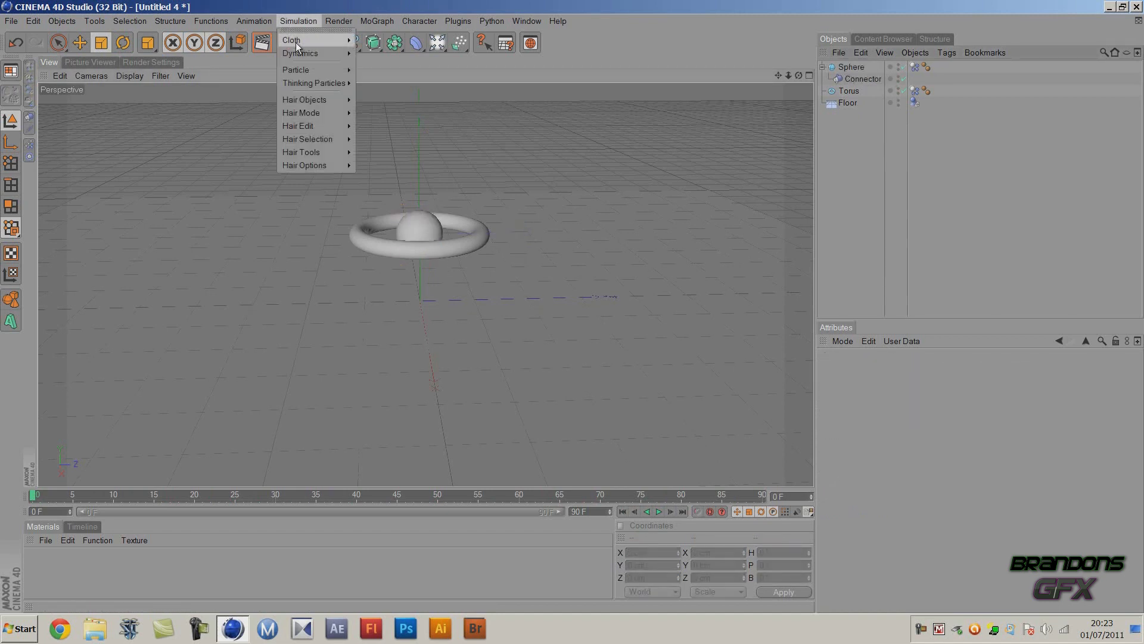
mouse_move(300, 52)
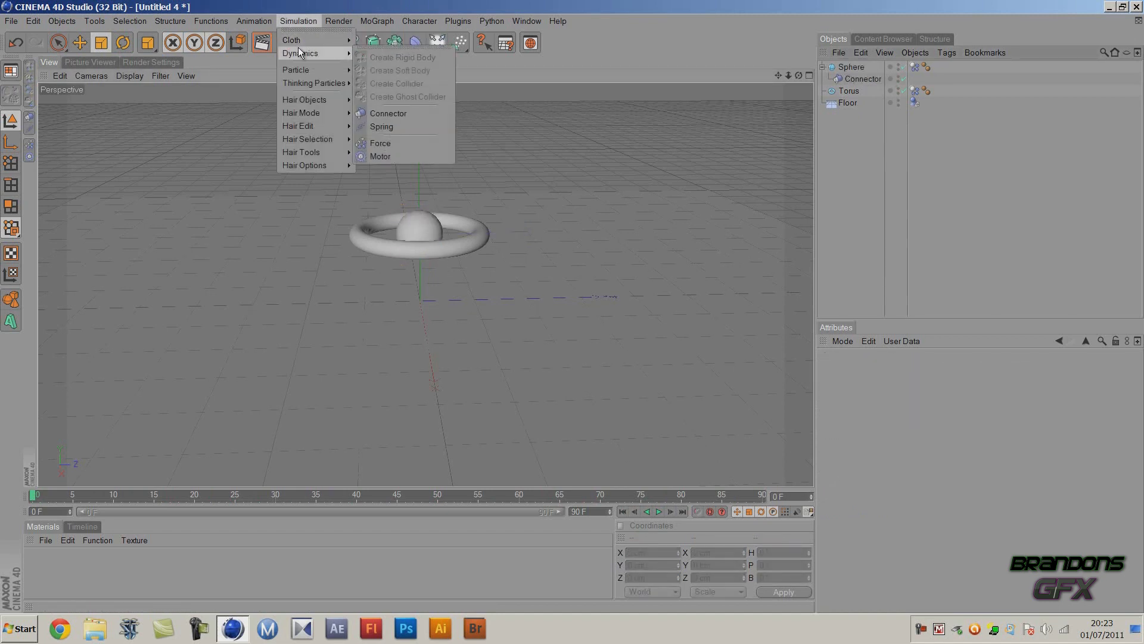
left_click(398, 157)
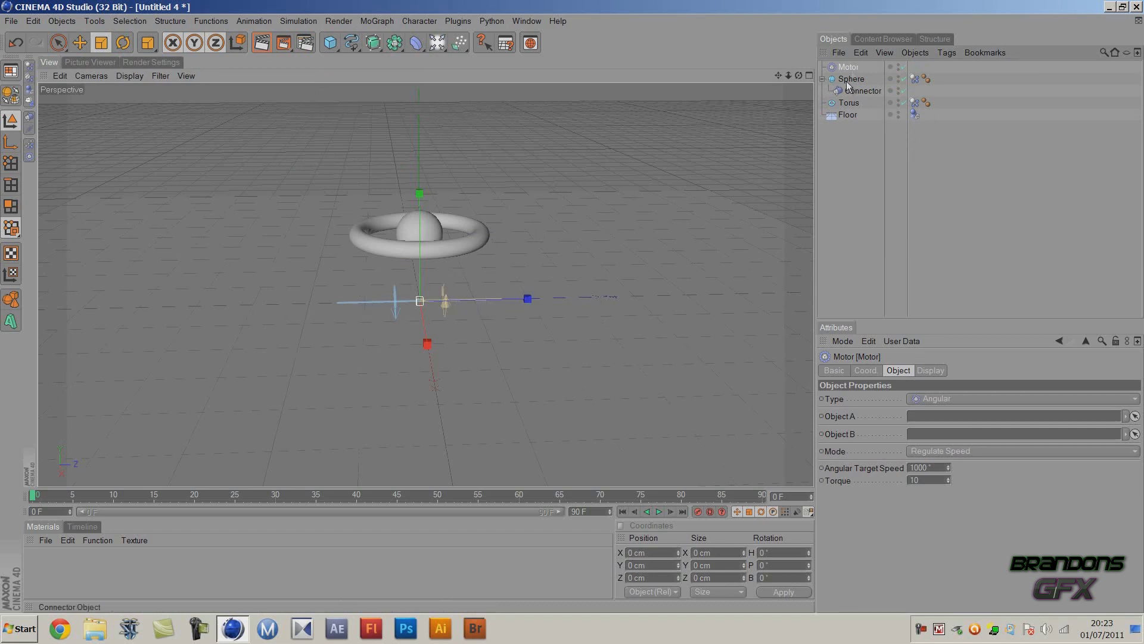
left_click_drag(849, 68, 852, 76)
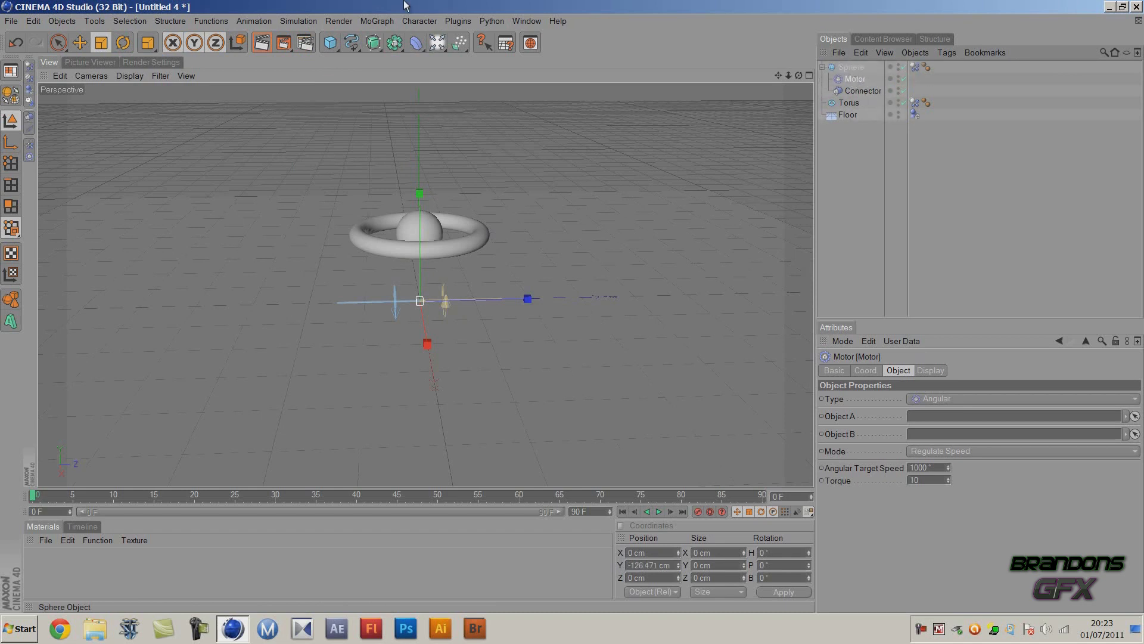
Reset the motor's PSR to centre it on the sphere
left_click(419, 21)
mouse_move(442, 40)
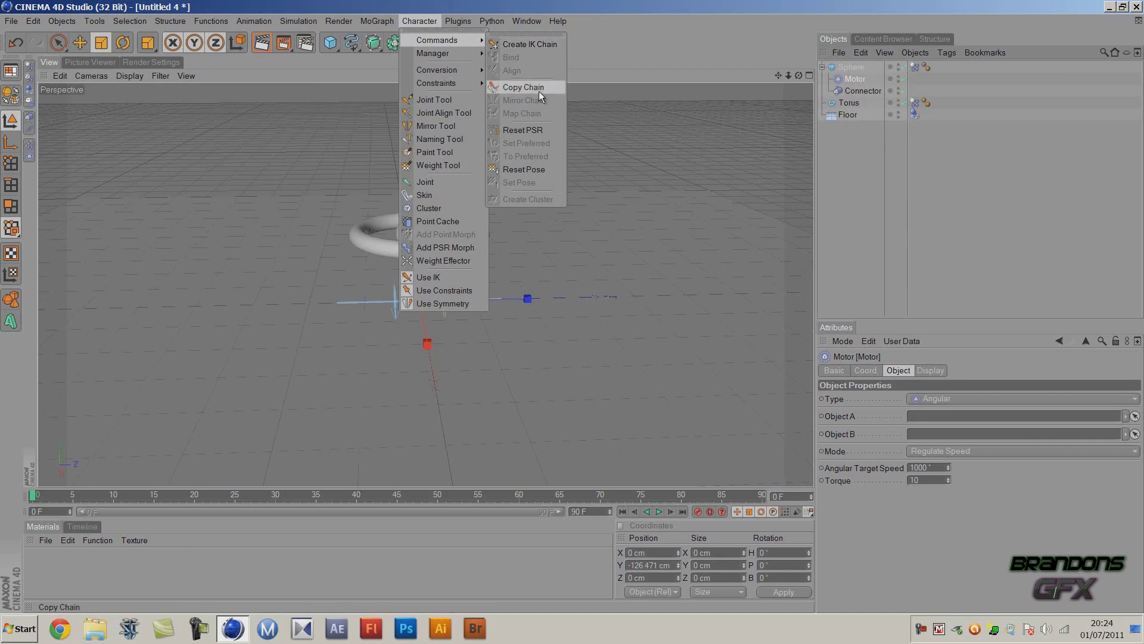
left_click(539, 130)
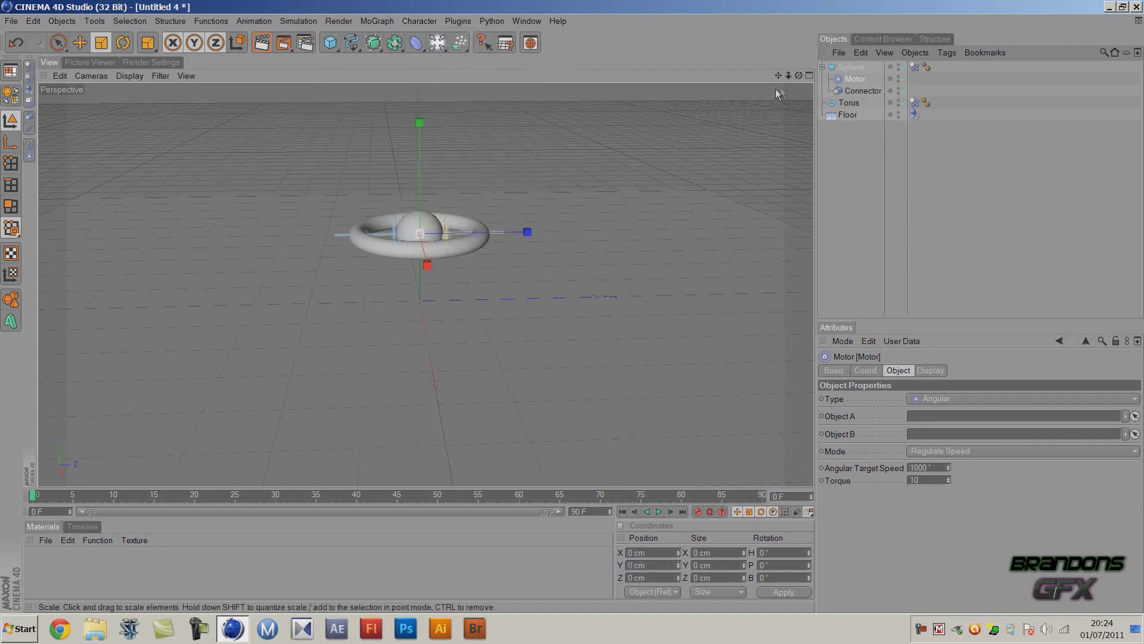
left_click_drag(798, 75, 571, 297)
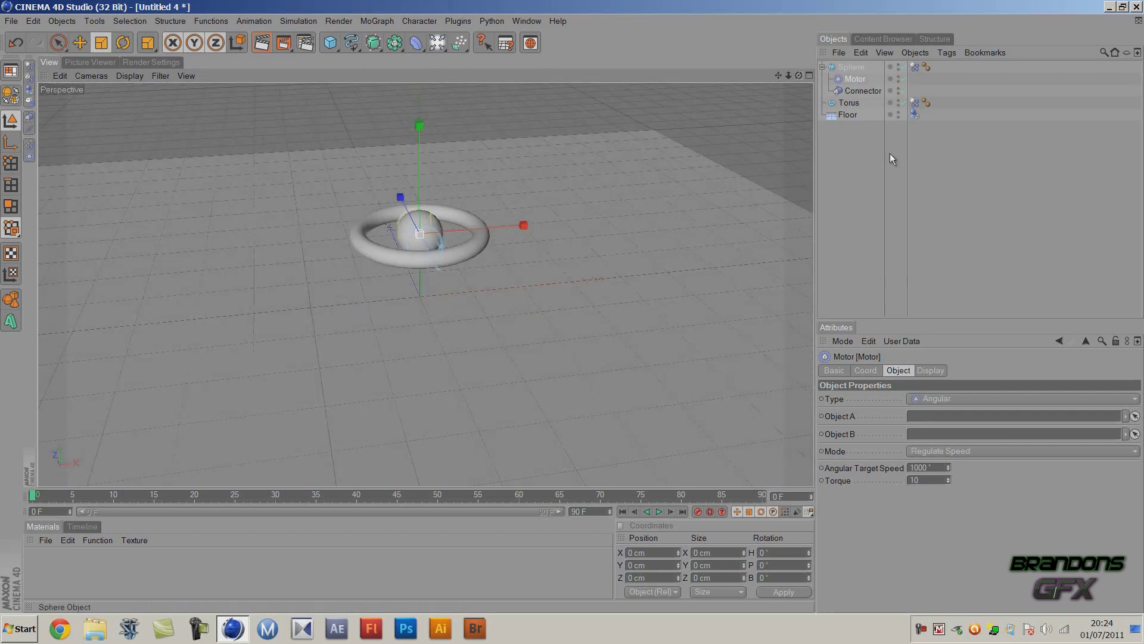
left_click(889, 153)
Link the motor with Sphere as Object A and Torus as Object B
left_click(855, 78)
left_click(864, 175)
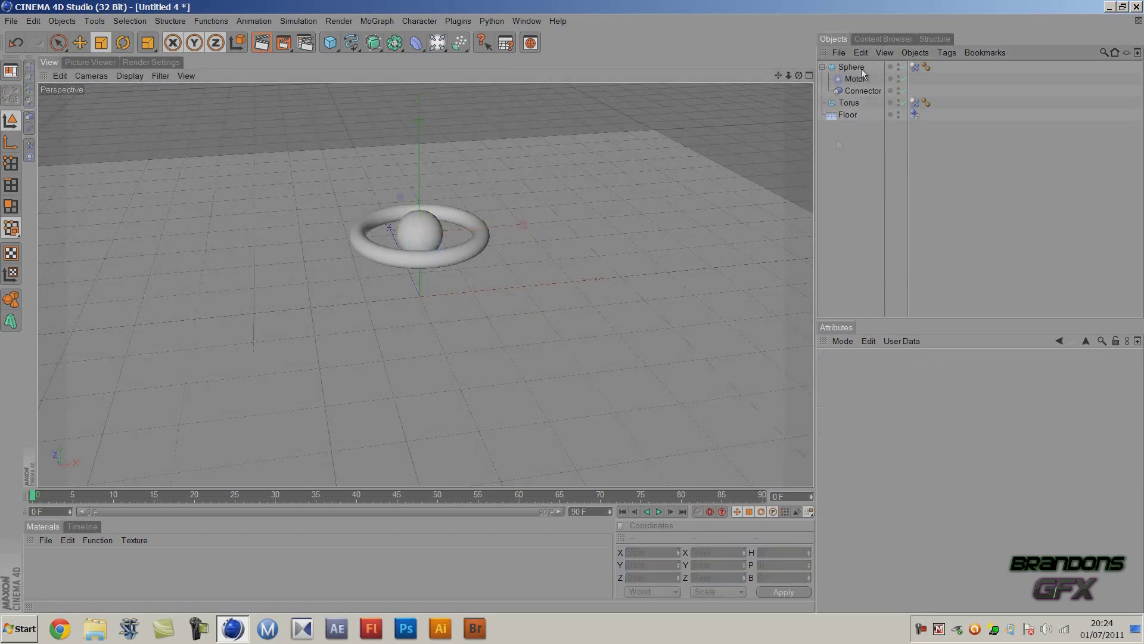
left_click(861, 80)
mouse_move(862, 76)
left_mouse_down()
mouse_move(860, 62)
mouse_move(859, 73)
left_mouse_up()
left_click_drag(942, 415, 941, 416)
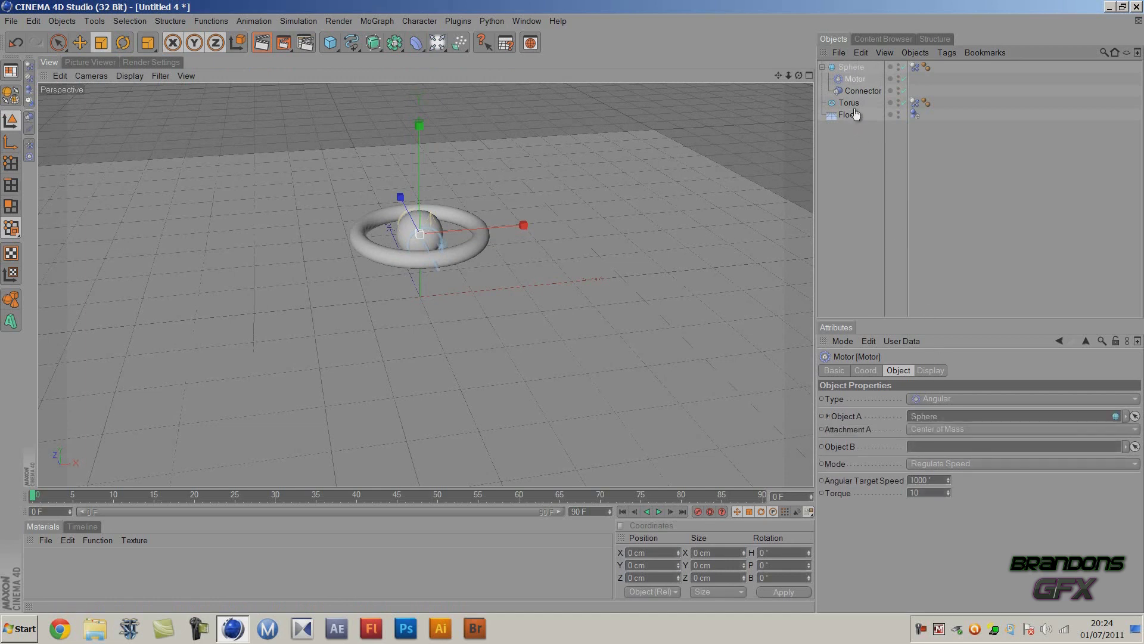
left_click_drag(850, 104, 974, 438)
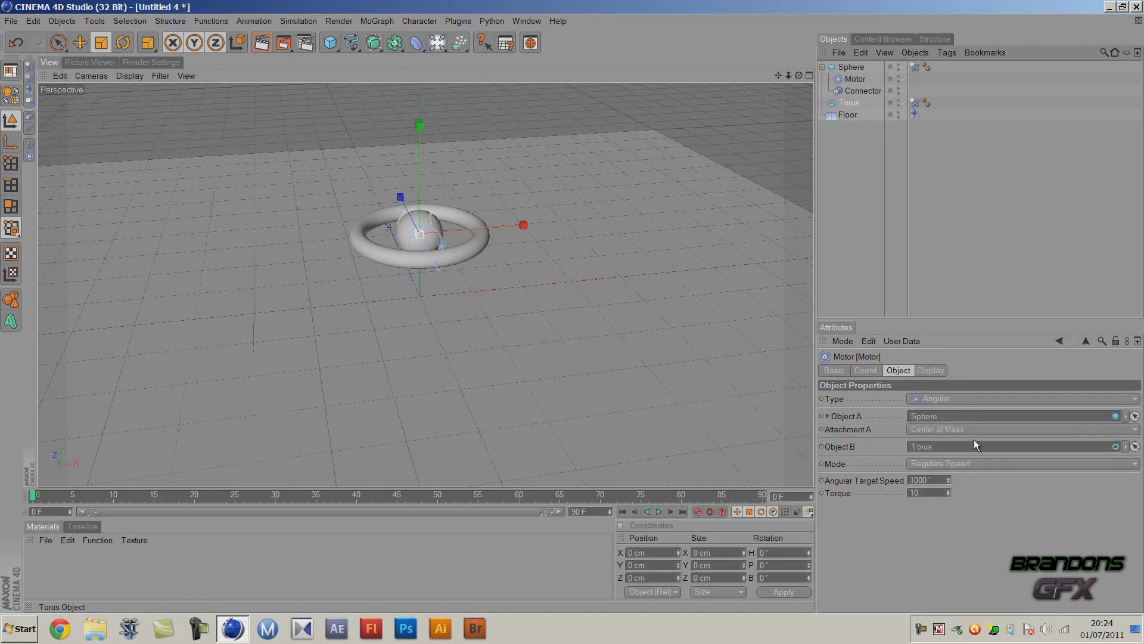
left_click(932, 193)
Extend the animation to 300 frames, play the simulation, and rewind to frame 0
left_click(658, 511)
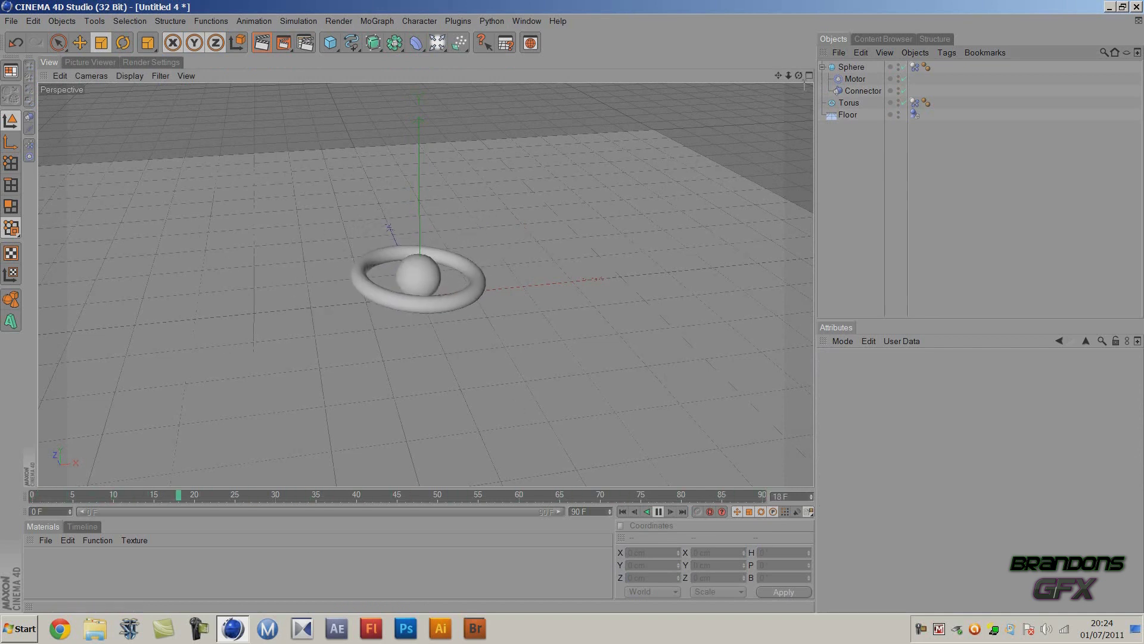
left_click_drag(591, 511, 204, 489)
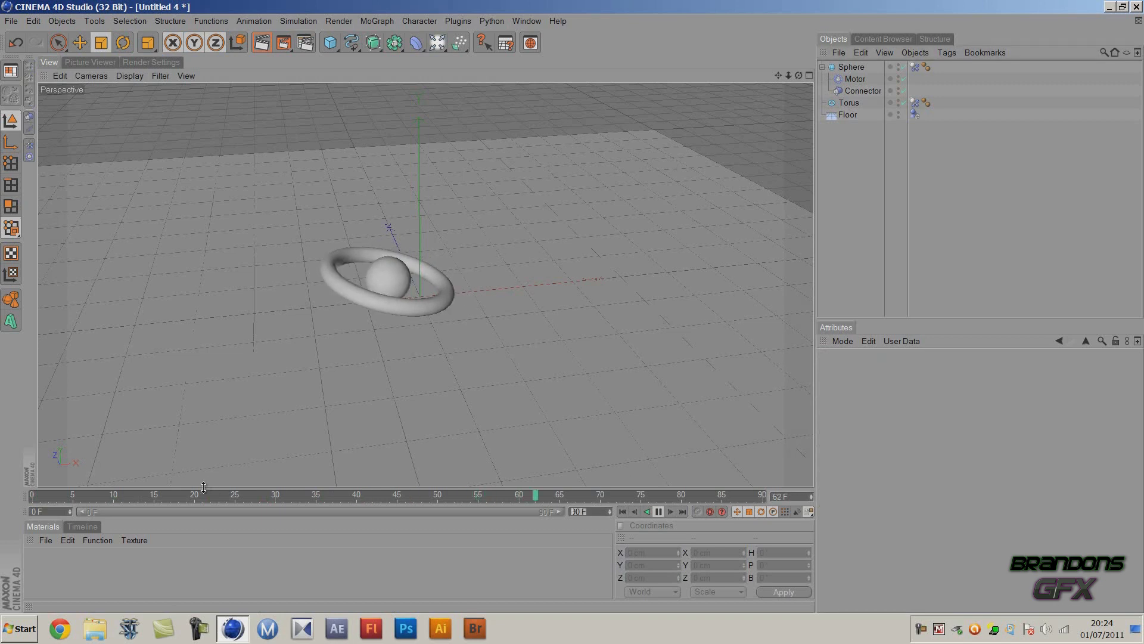
type("300")
key("Return")
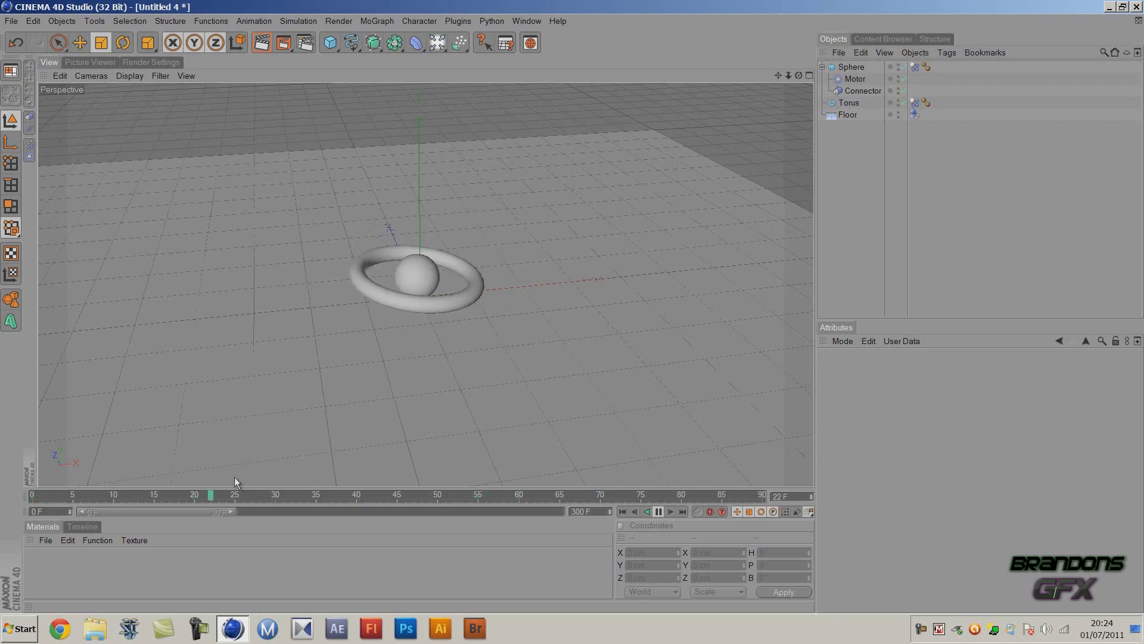
left_click_drag(345, 516, 618, 517)
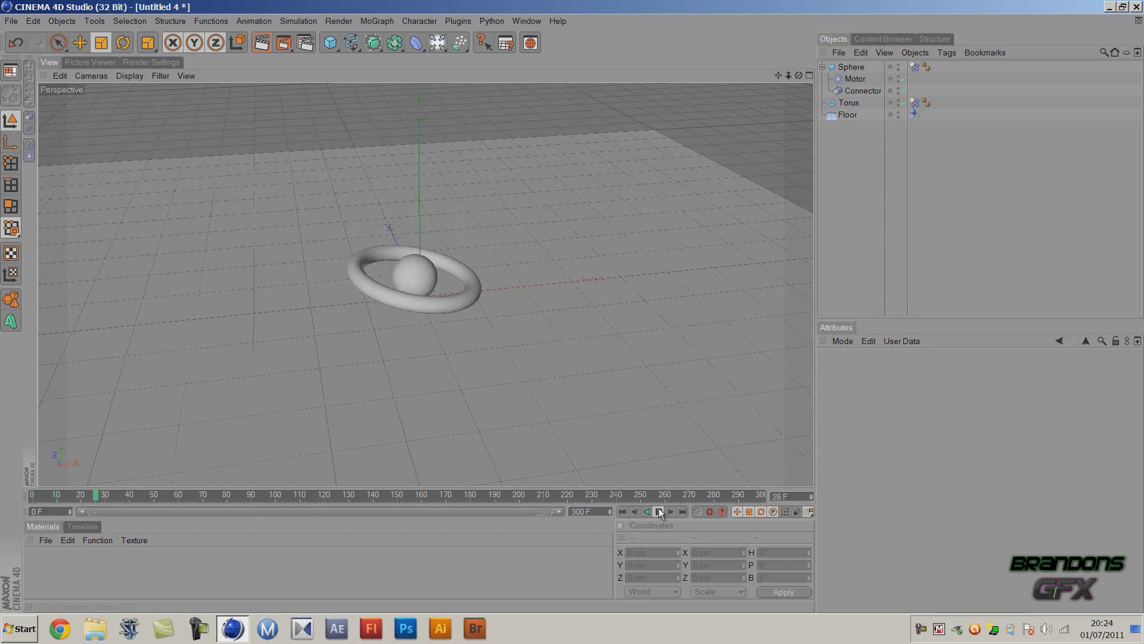
left_click(659, 511)
left_click(623, 511)
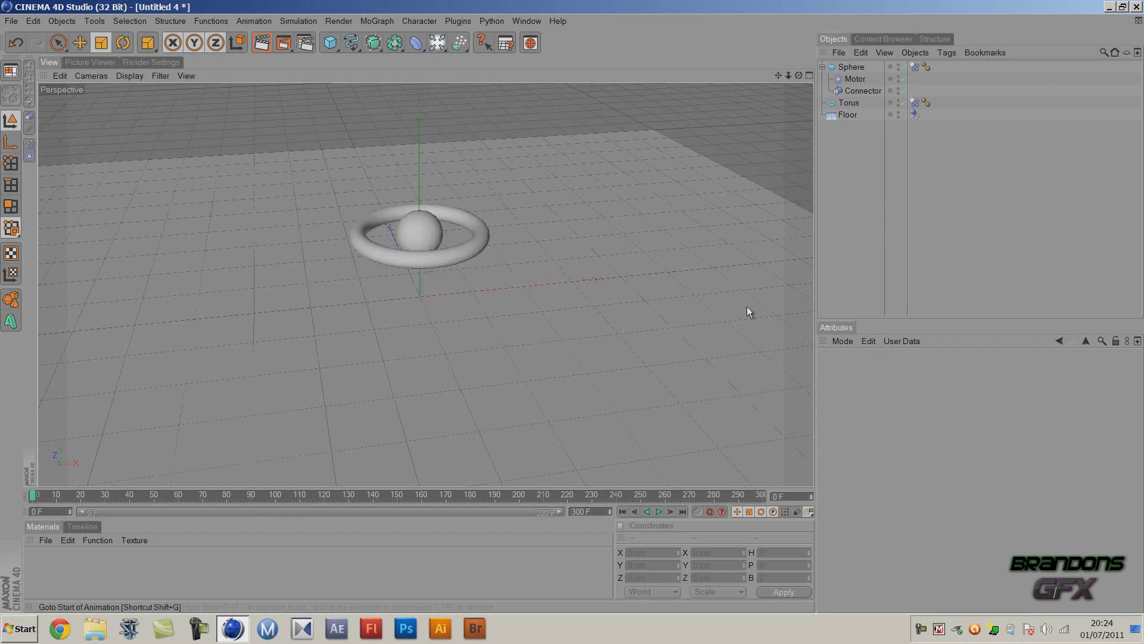
Switch the motor to Apply Force with torque 150 and replay the simulation
left_click(854, 76)
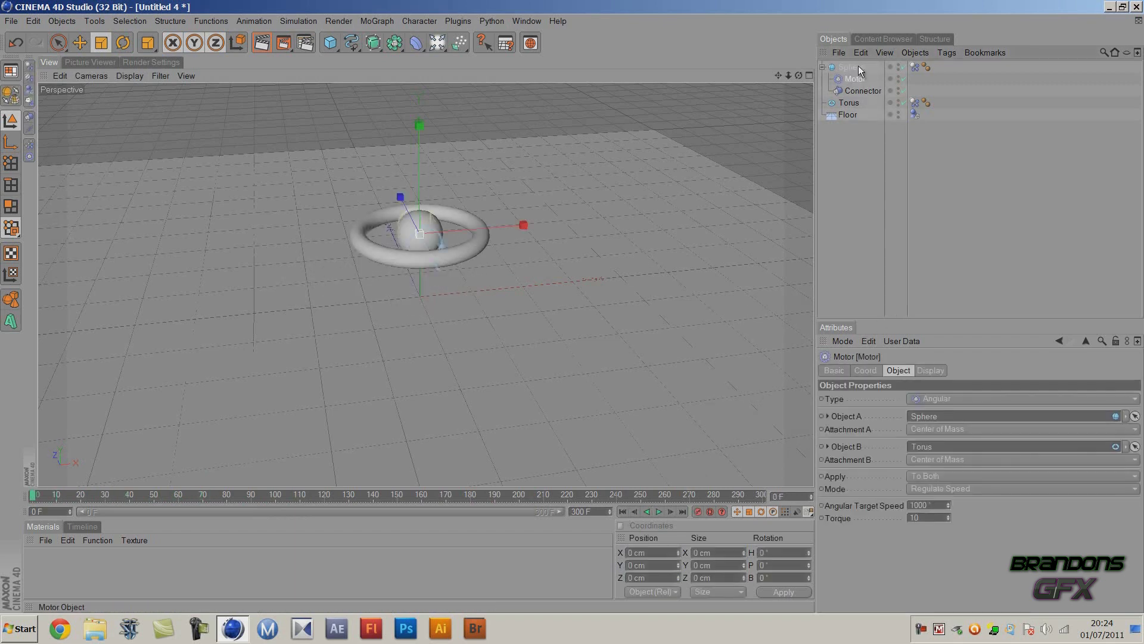
left_click(948, 490)
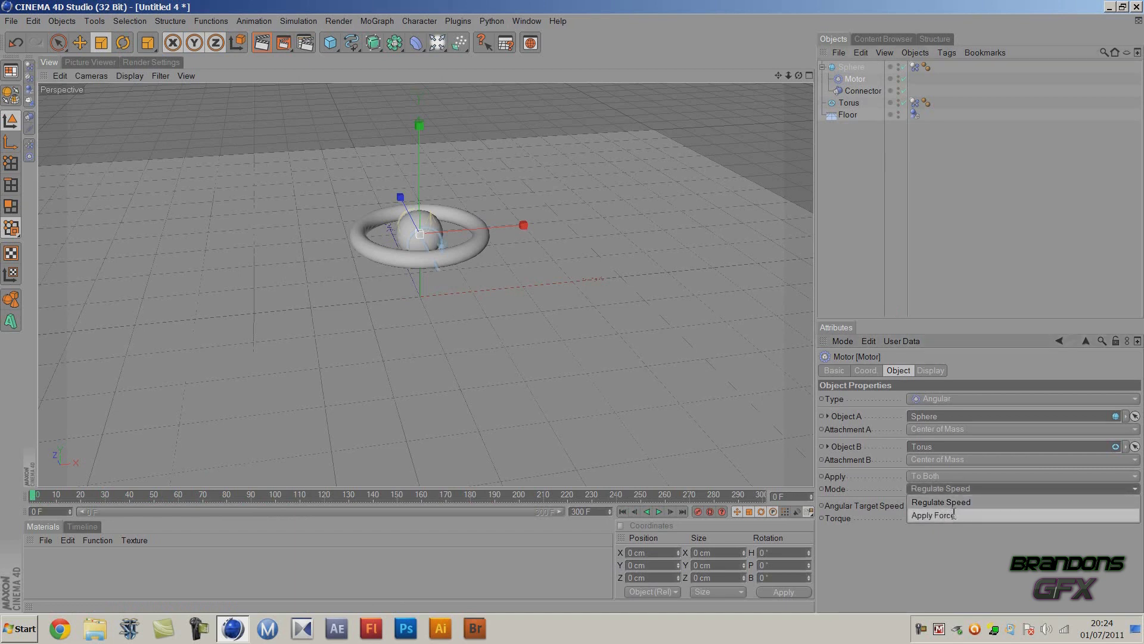
left_click(954, 515)
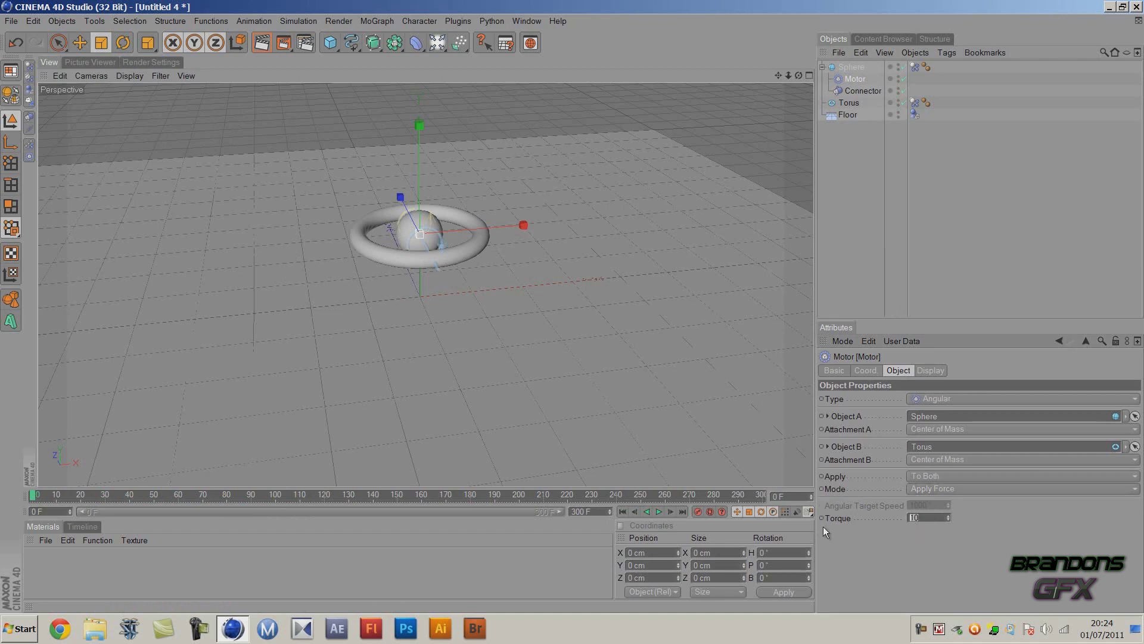
type("150")
key("Return")
left_click(658, 512)
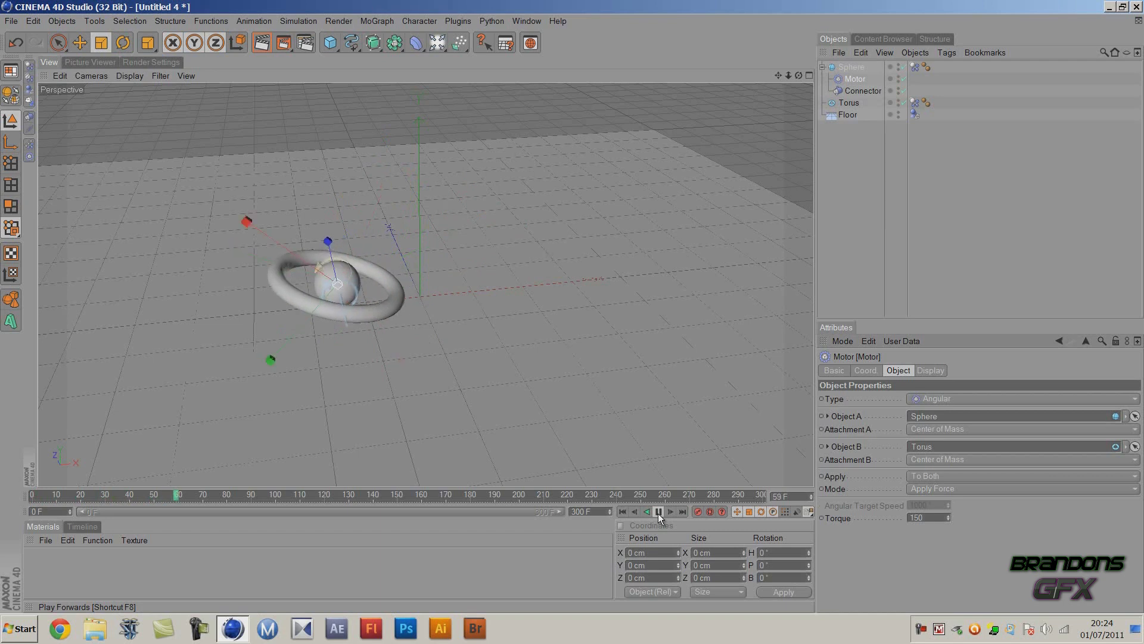
left_click(658, 512)
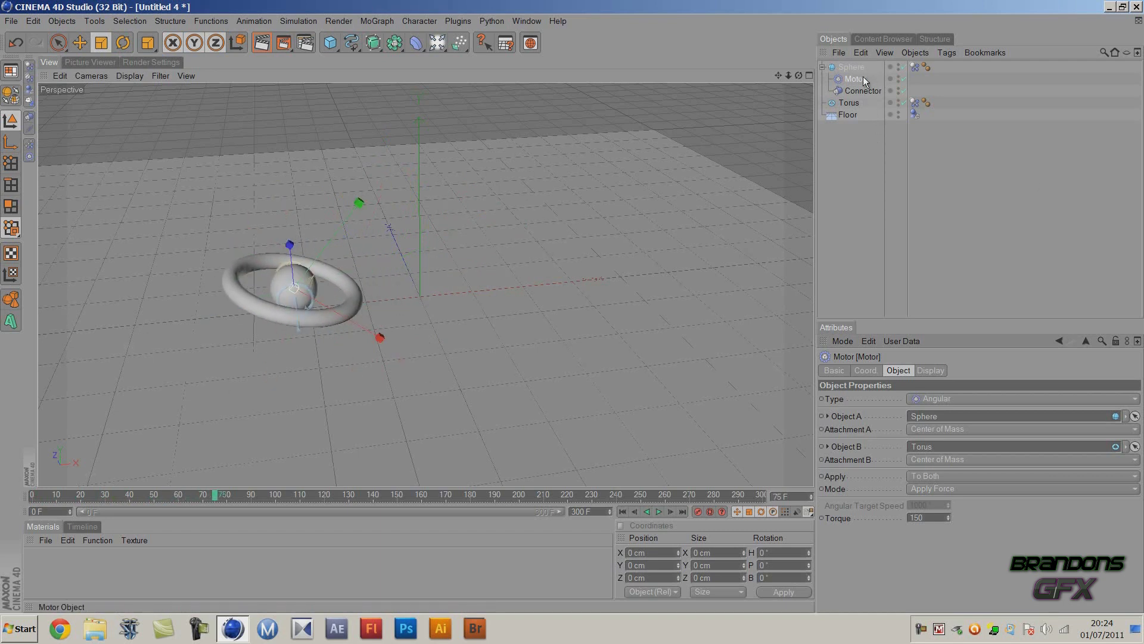
In the Sphere's Dynamics Body Collision settings, set Friction to 90%
left_click(898, 173)
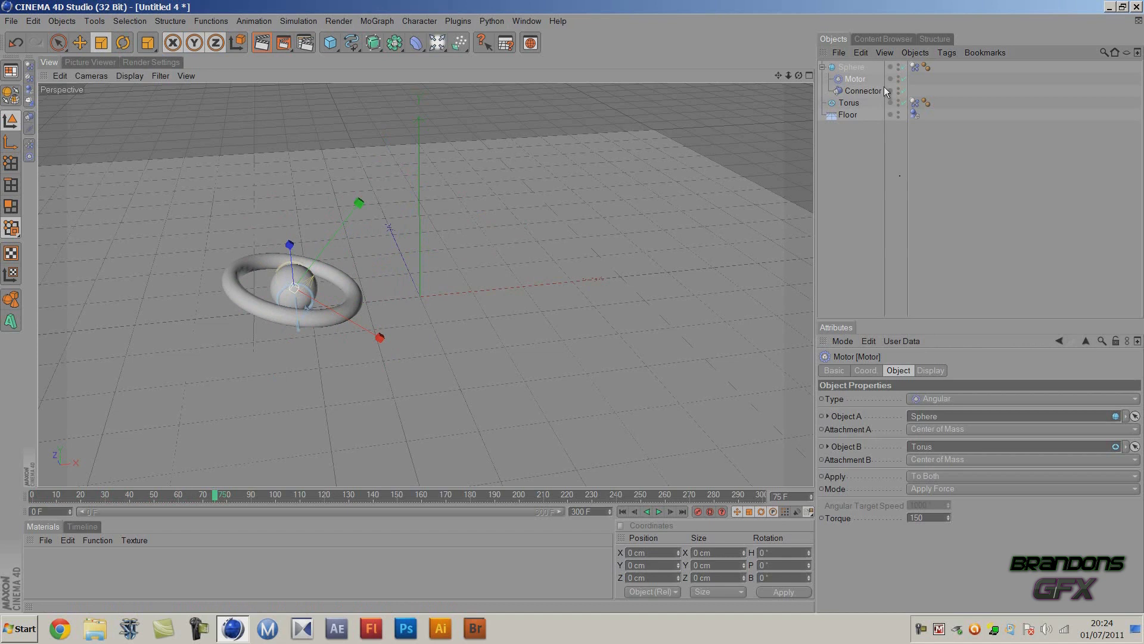
left_click(916, 66)
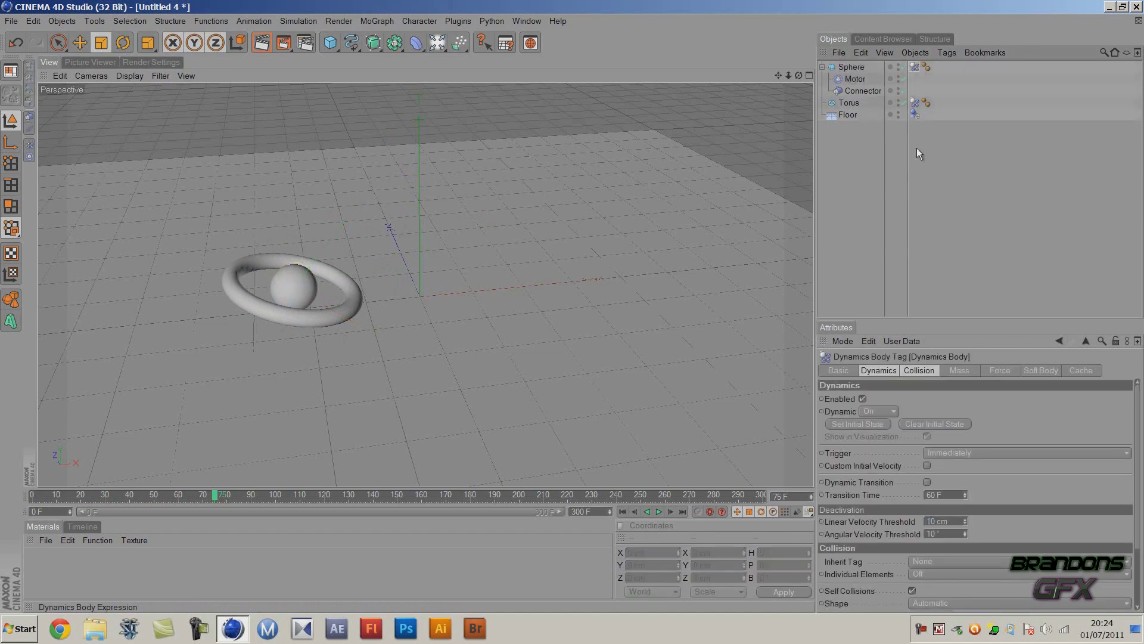
left_click(959, 370)
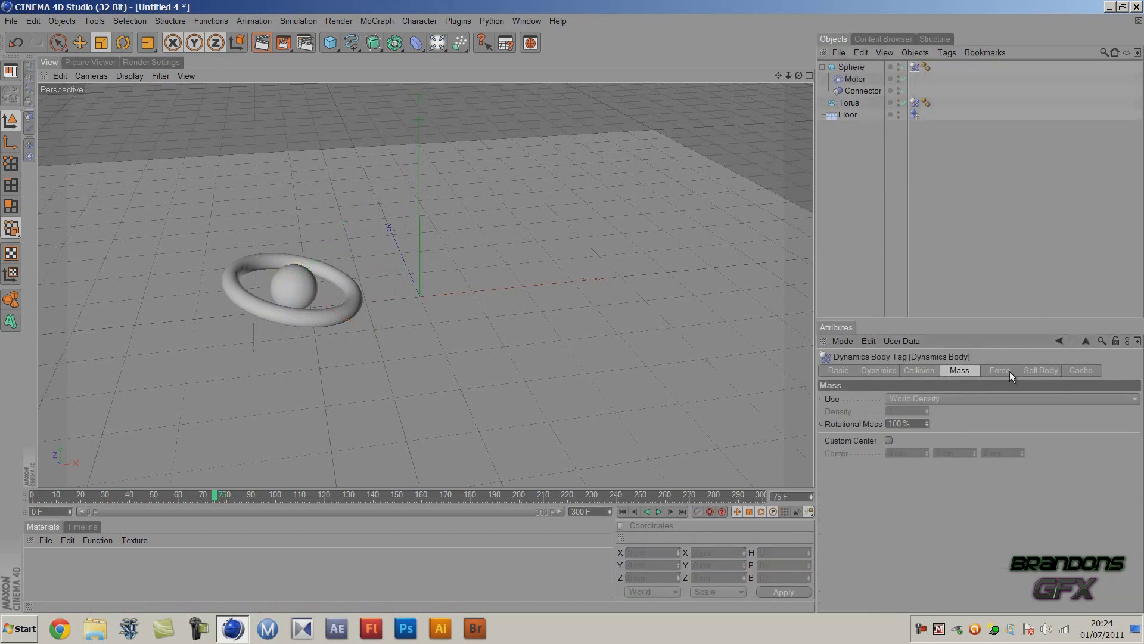
left_click(1009, 371)
left_click(954, 370)
left_click(905, 371)
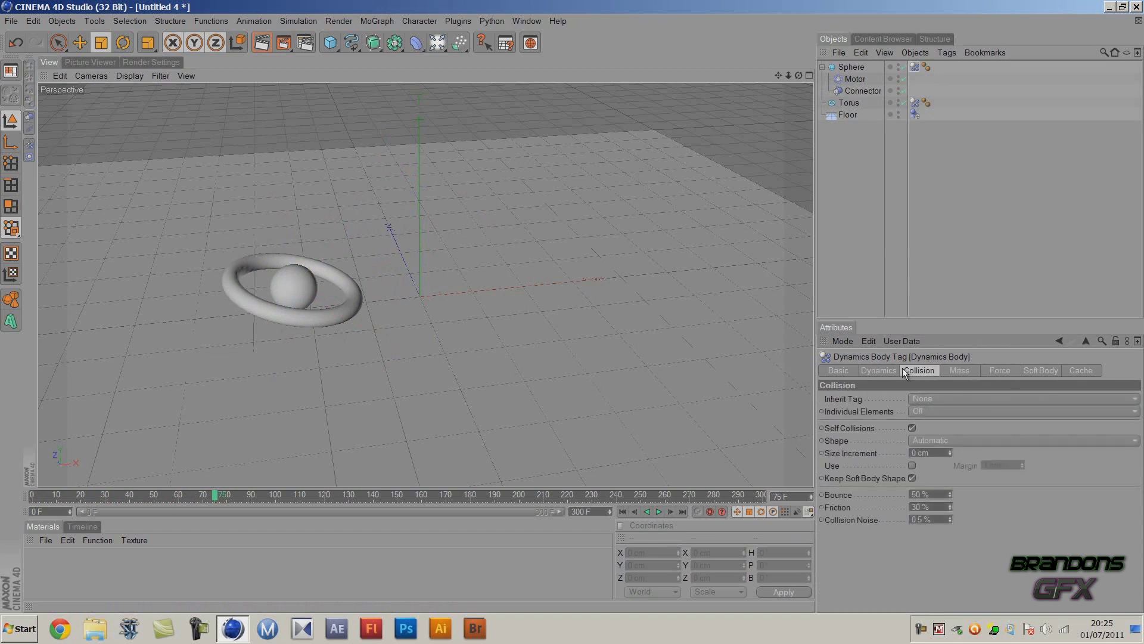
left_click(936, 506)
type("90")
left_click(623, 511)
left_click(659, 512)
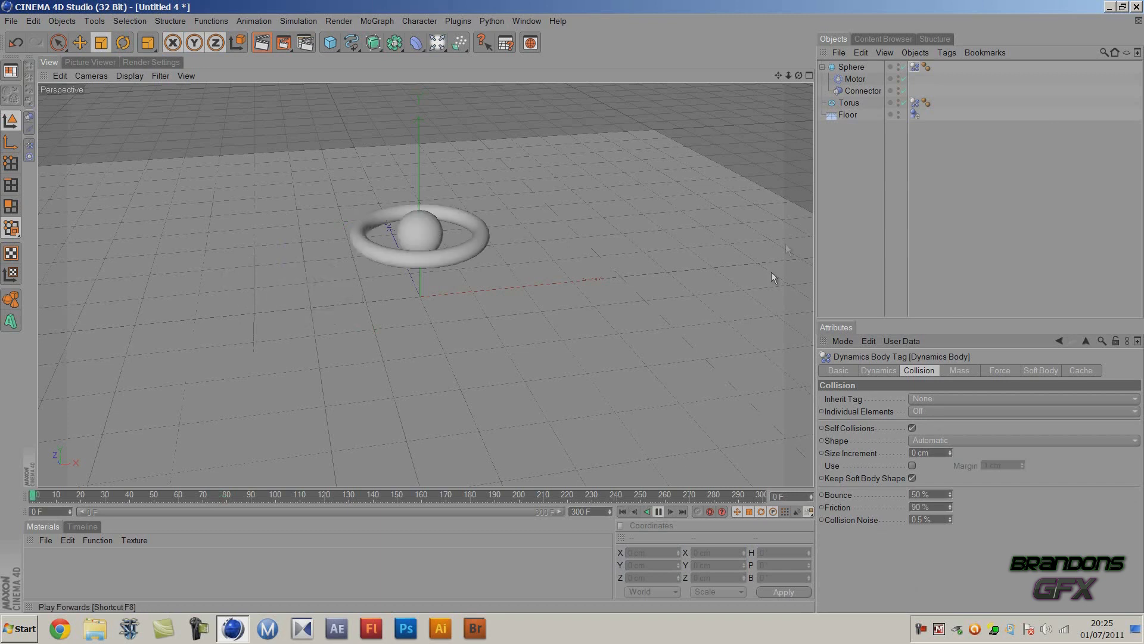
left_click(854, 67)
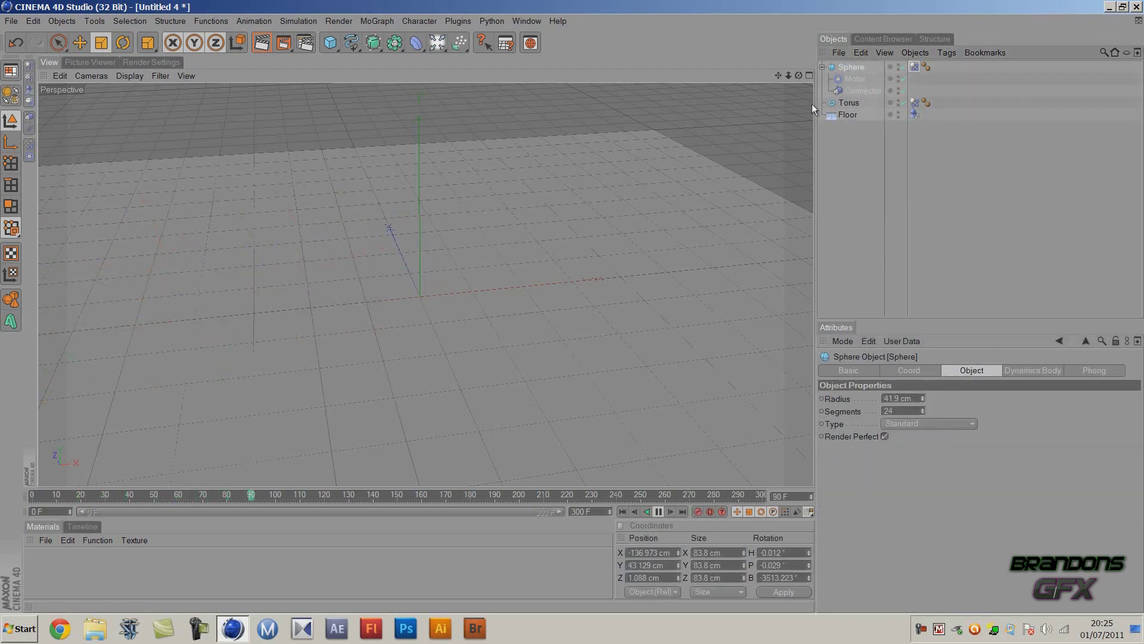
left_click_drag(790, 75, 573, 307)
key("s")
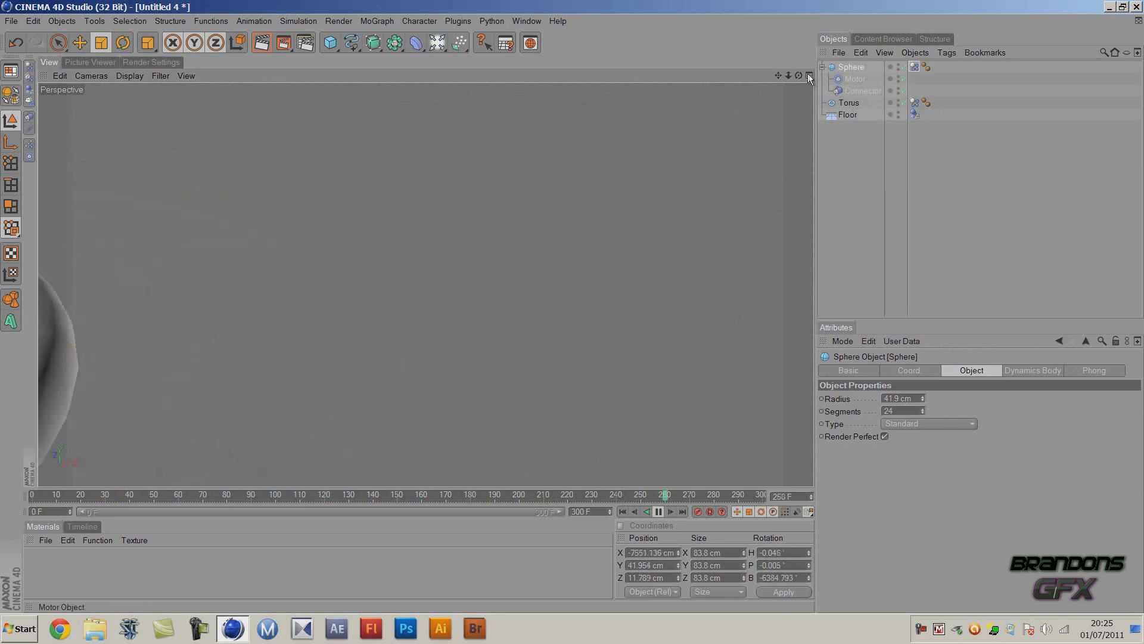
left_click_drag(788, 75, 565, 306)
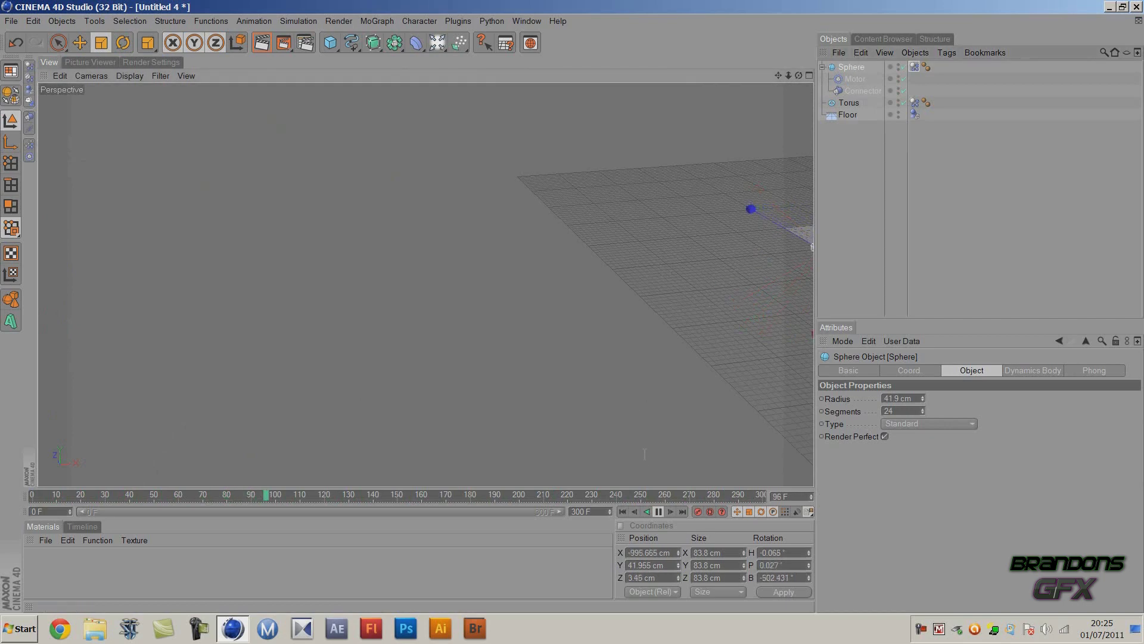
left_click(659, 511)
left_click(622, 512)
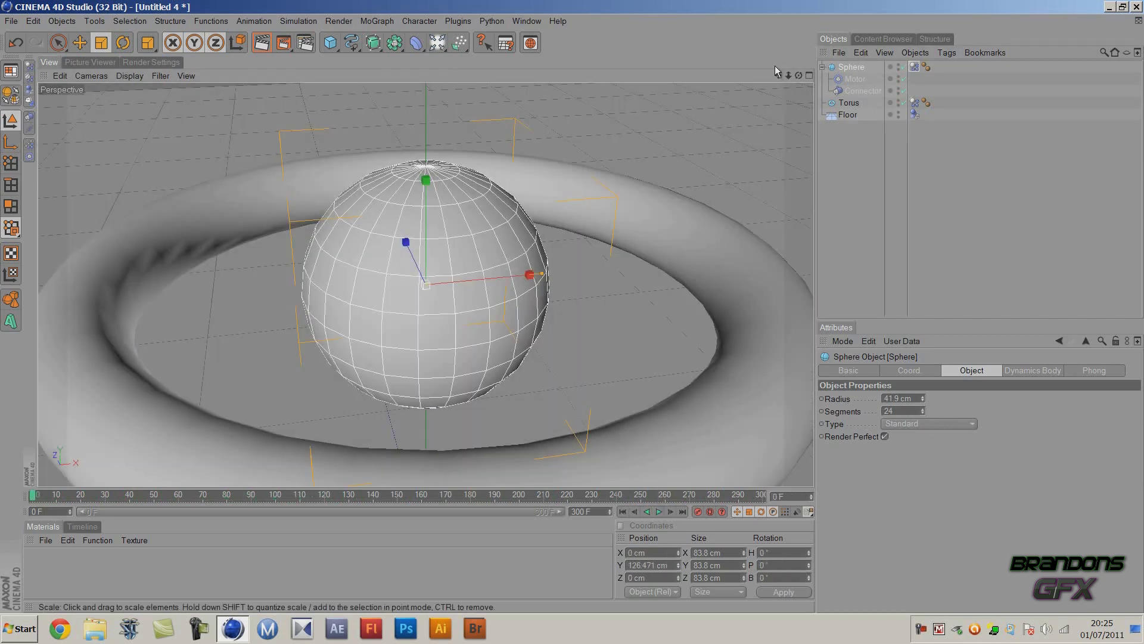
left_click_drag(788, 75, 572, 306)
Lower the Motor's Torque from 150 to 80
left_click(989, 165)
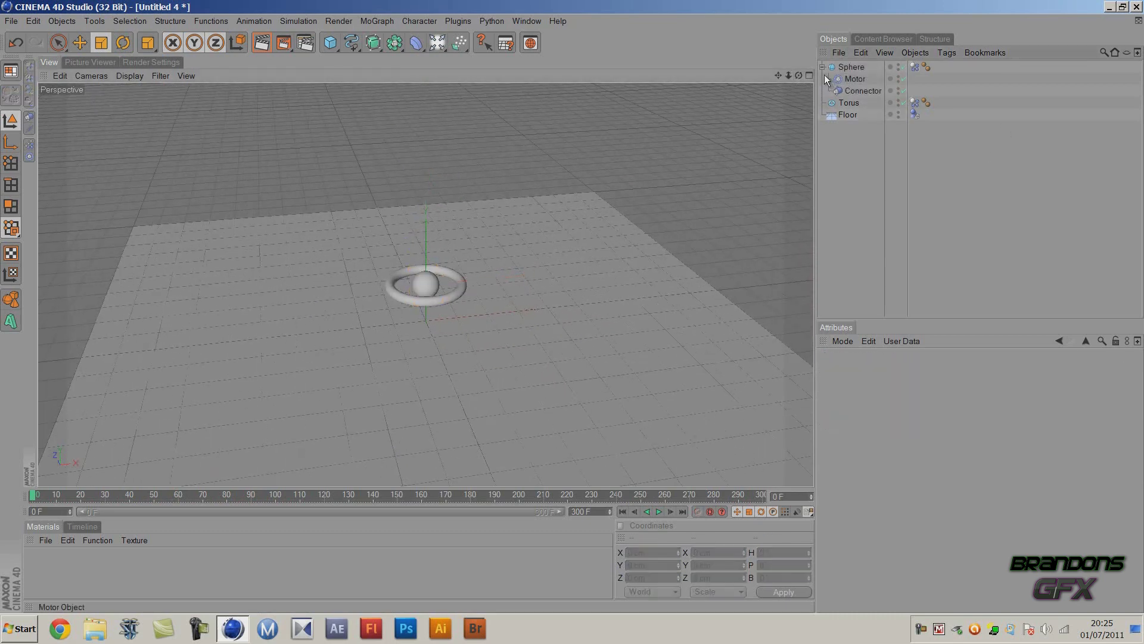
left_click_drag(788, 75, 572, 308)
left_click_drag(939, 517, 667, 495)
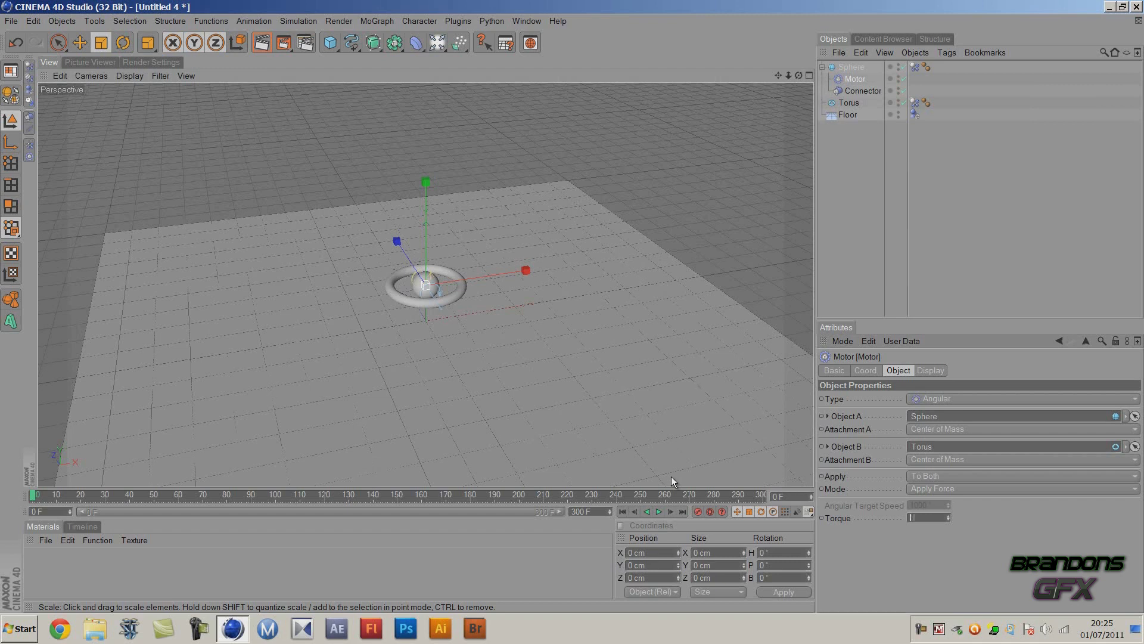
key("Return")
Play the simulation with the new torque, stop it and rewind to frame 0
left_click(659, 512)
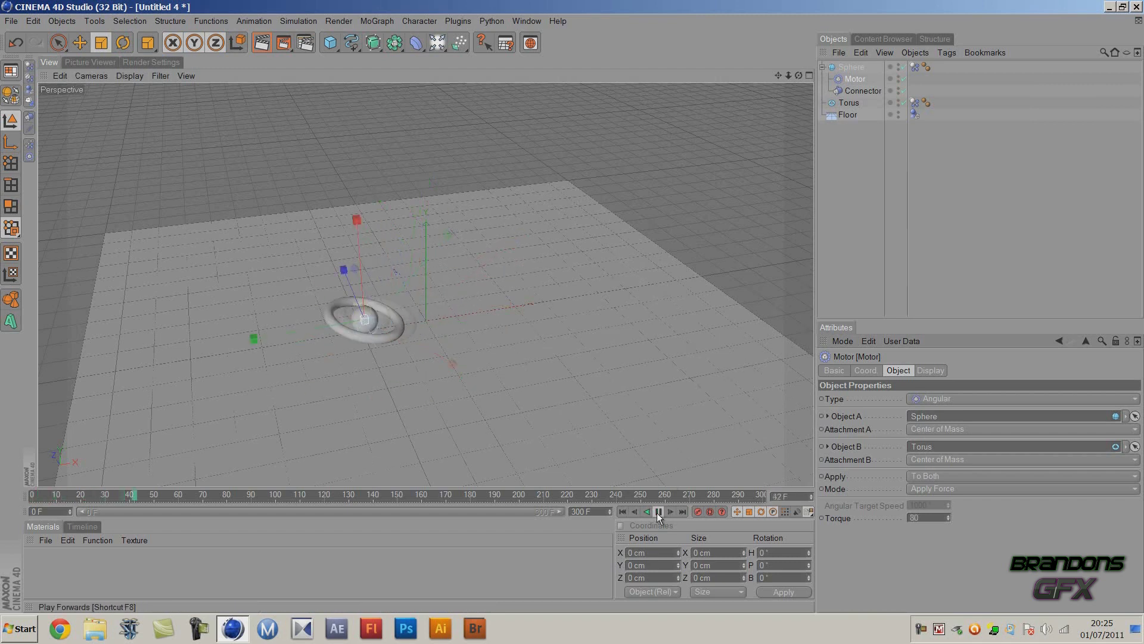
left_click(659, 511)
left_click(622, 512)
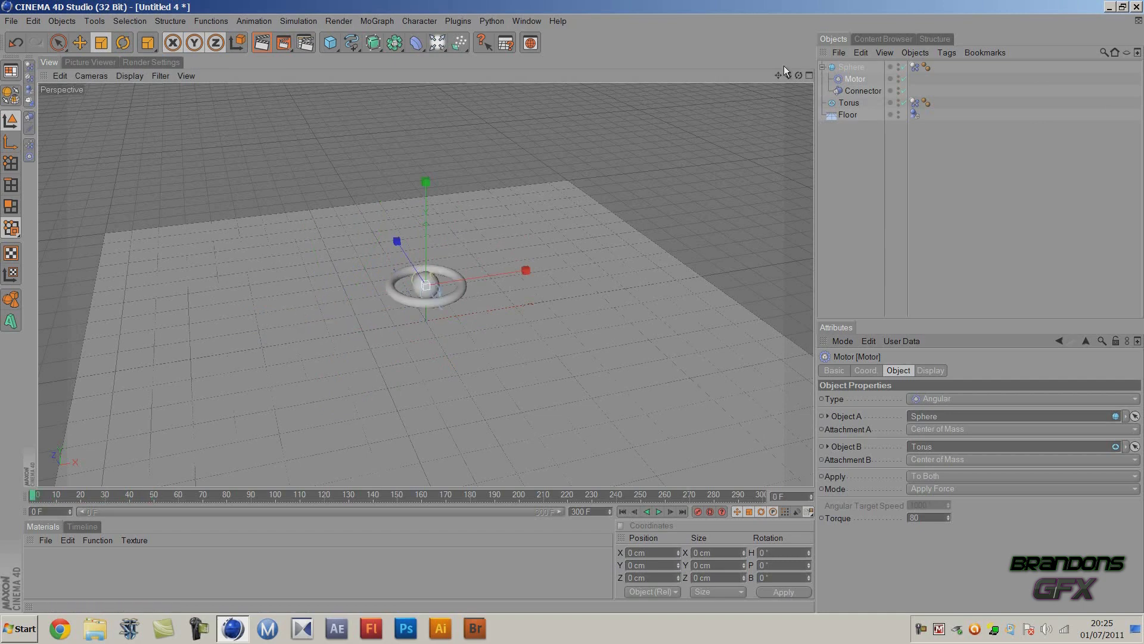
left_click_drag(797, 75, 572, 306)
Create a new material, Mat, and open it in the Material Editor
left_click(738, 156)
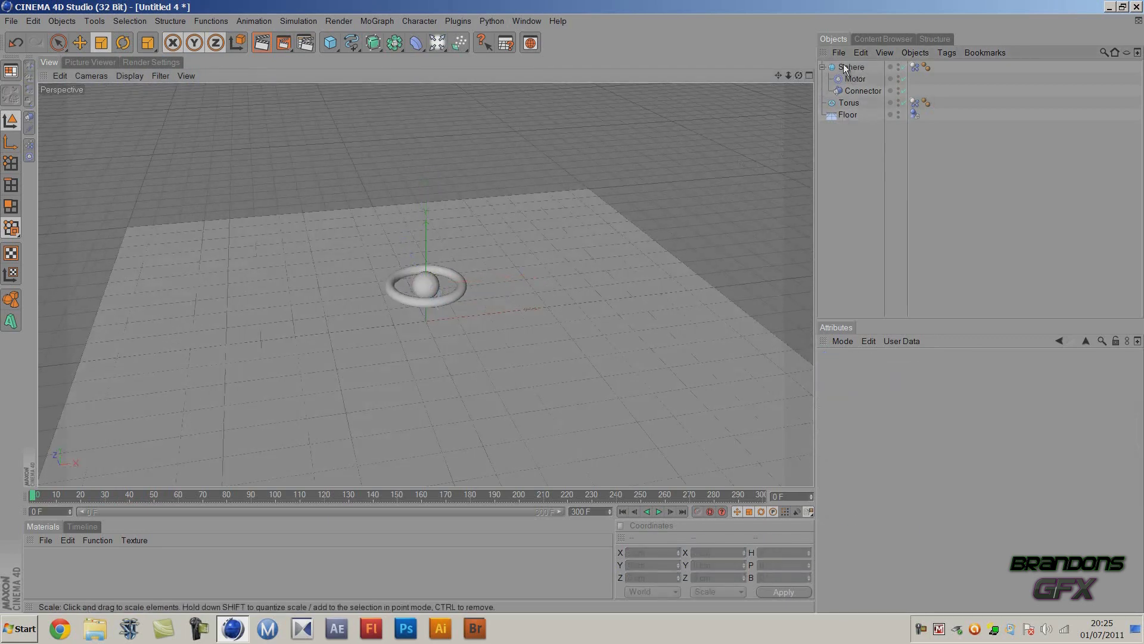
double_click(109, 562)
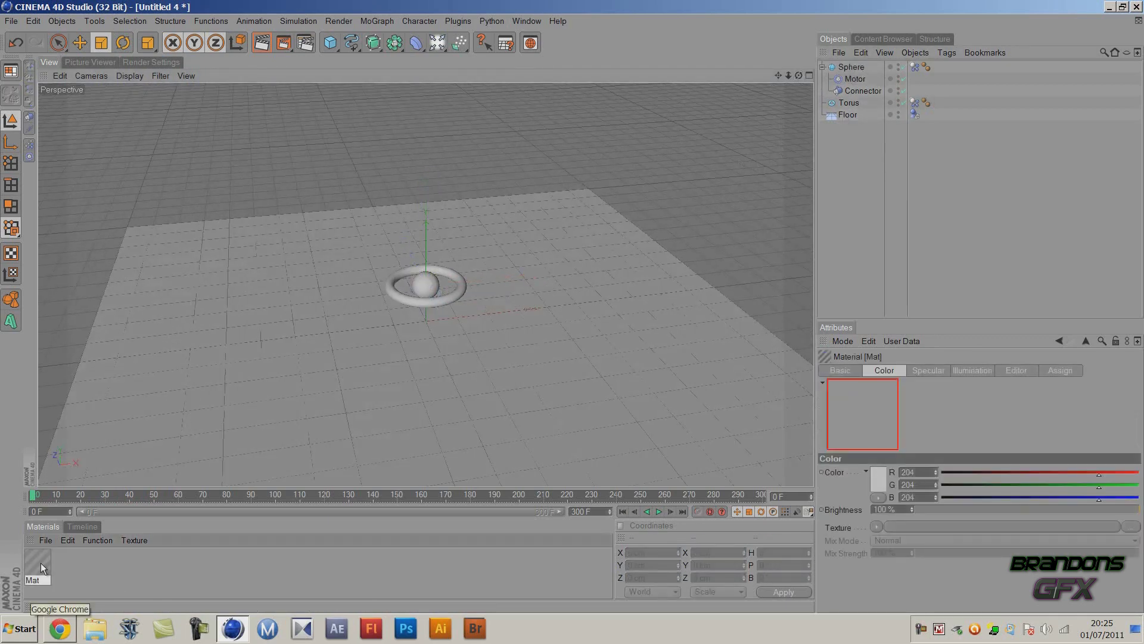
double_click(38, 563)
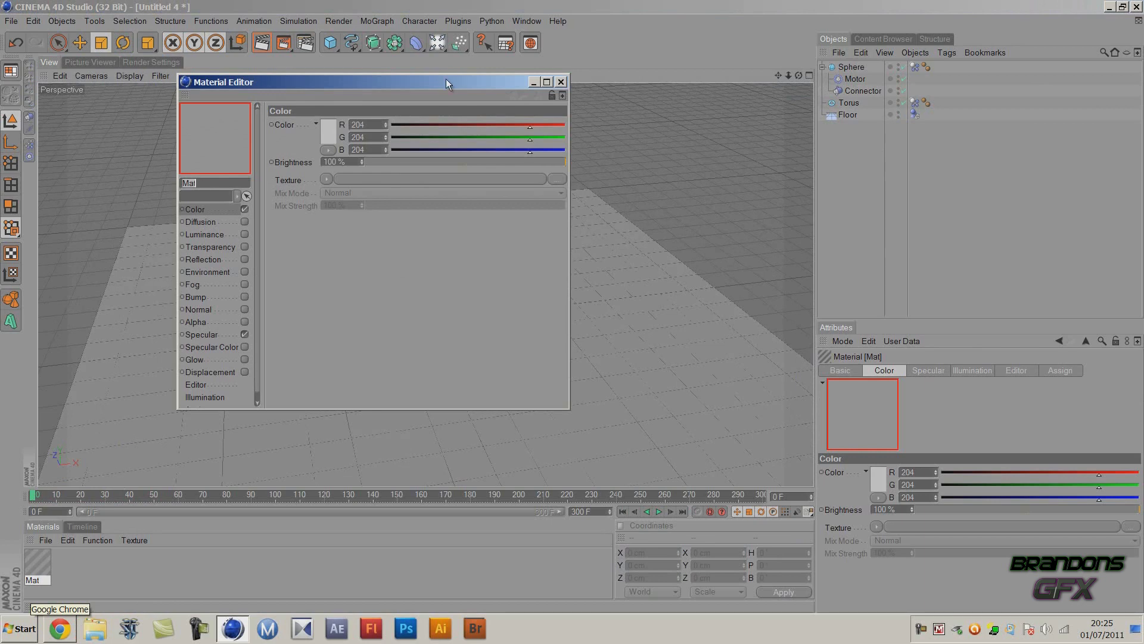
left_click_drag(446, 79, 573, 161)
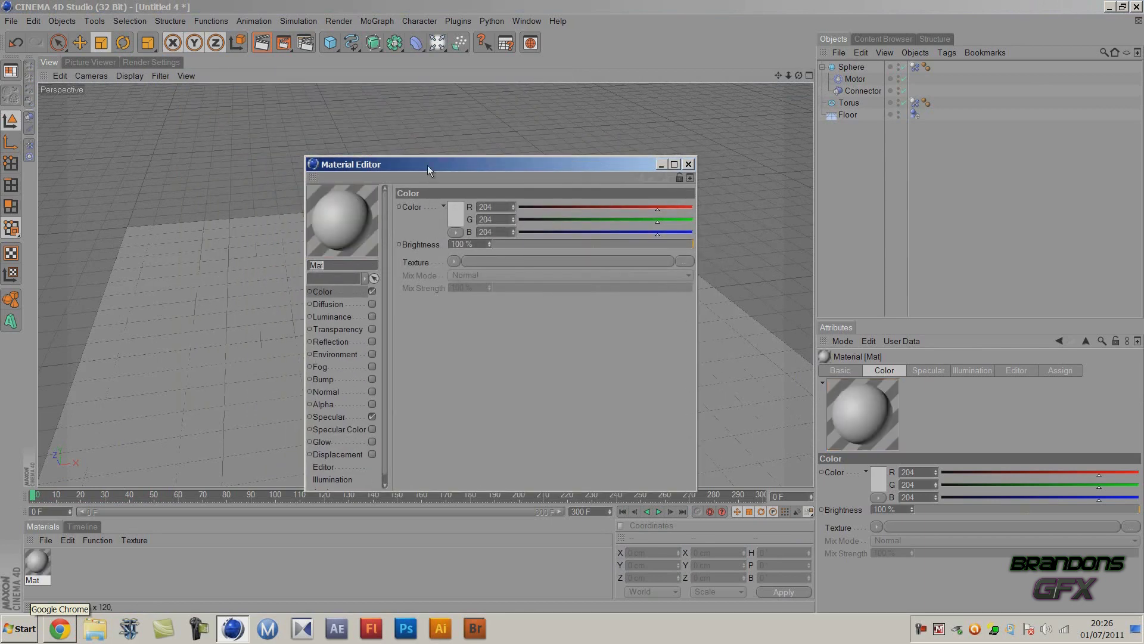
left_click_drag(428, 160, 489, 111)
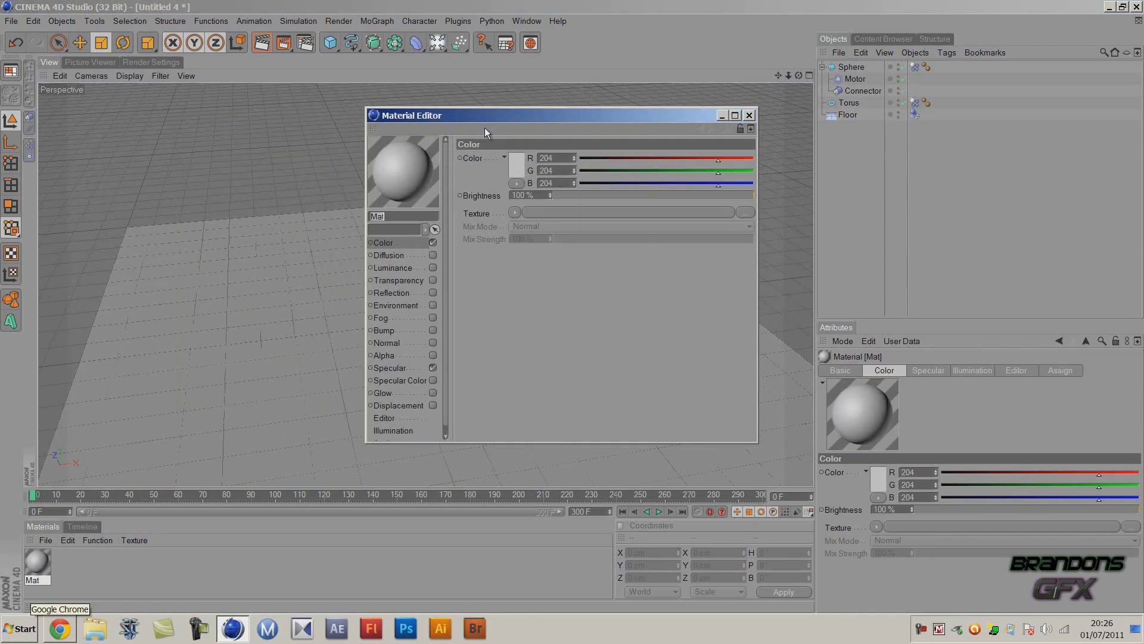
Turn off Mat's Color channel and enable Luminance with a Fresnel texture
left_click(433, 242)
left_click(434, 266)
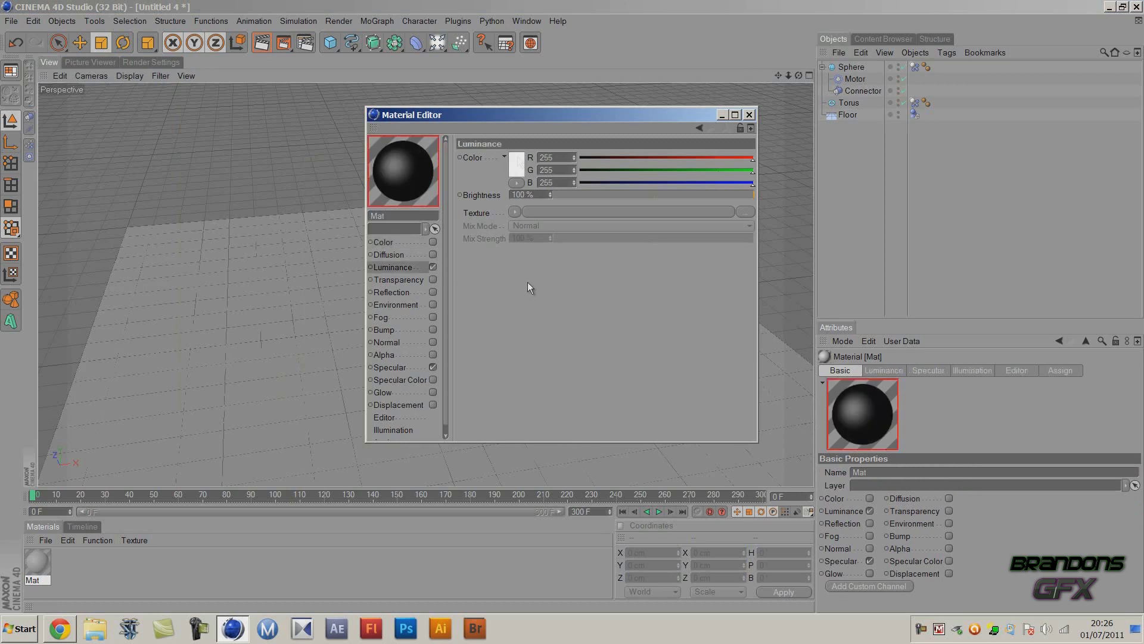
left_click(515, 212)
left_click(547, 328)
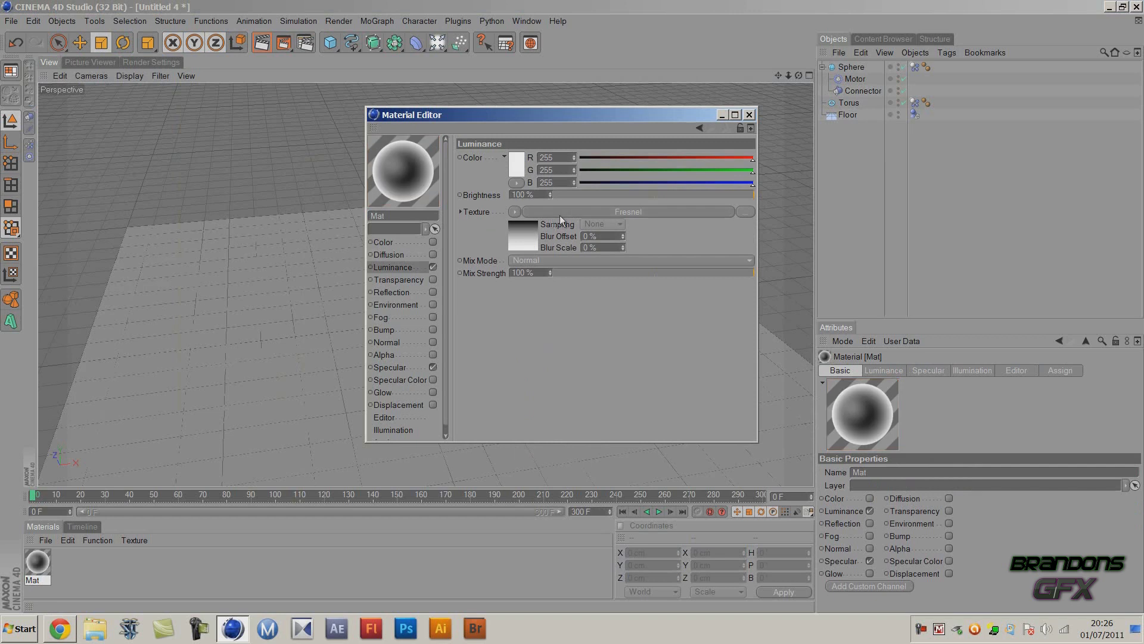
left_click(560, 215)
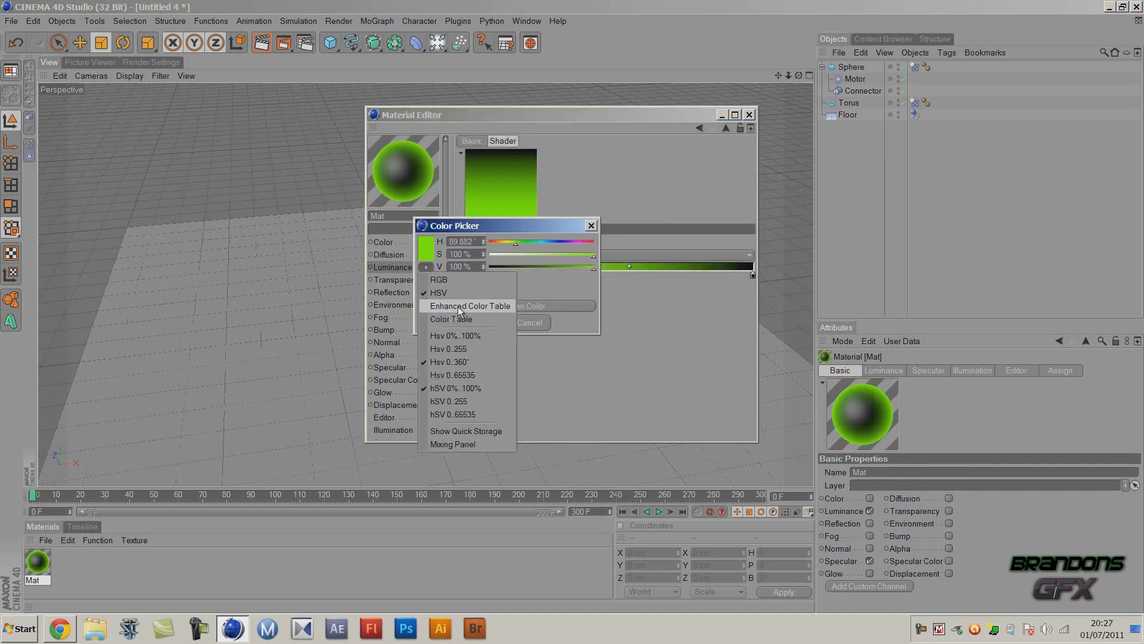
Set both Fresnel gradient knots to white via the Color Picker
left_click(455, 318)
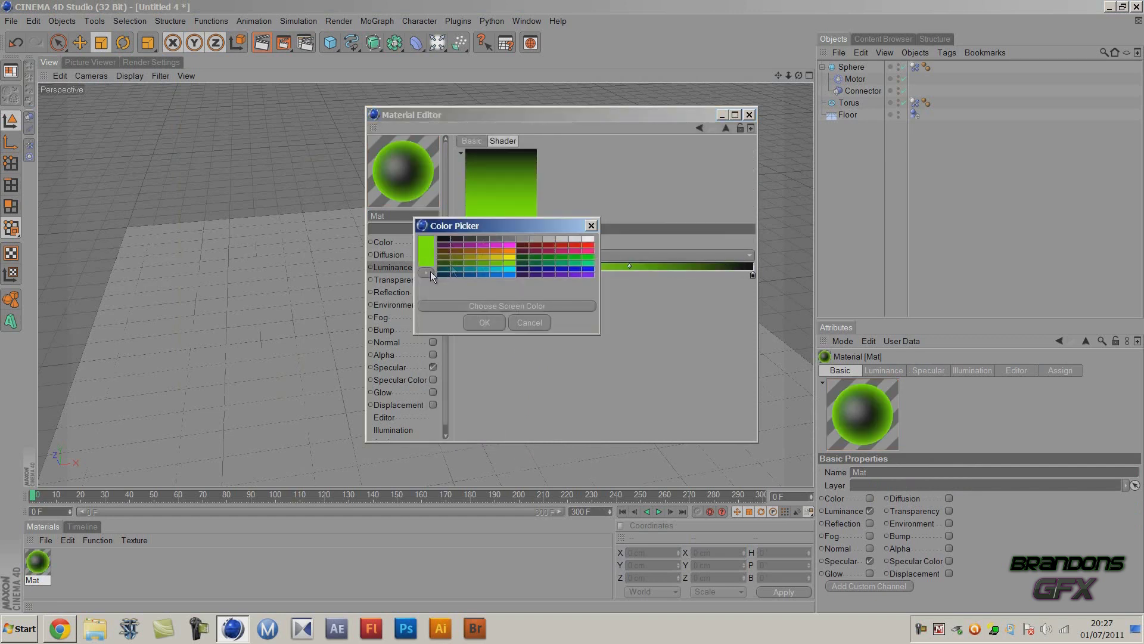
left_click(589, 240)
left_click(499, 322)
double_click(753, 275)
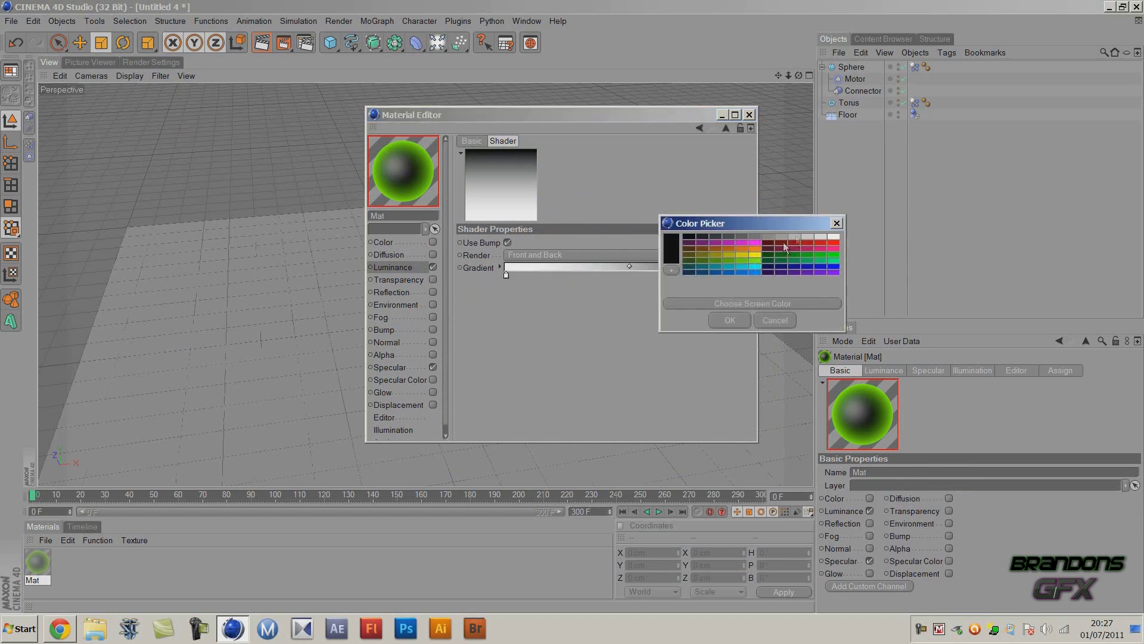
left_click(807, 236)
left_click(735, 318)
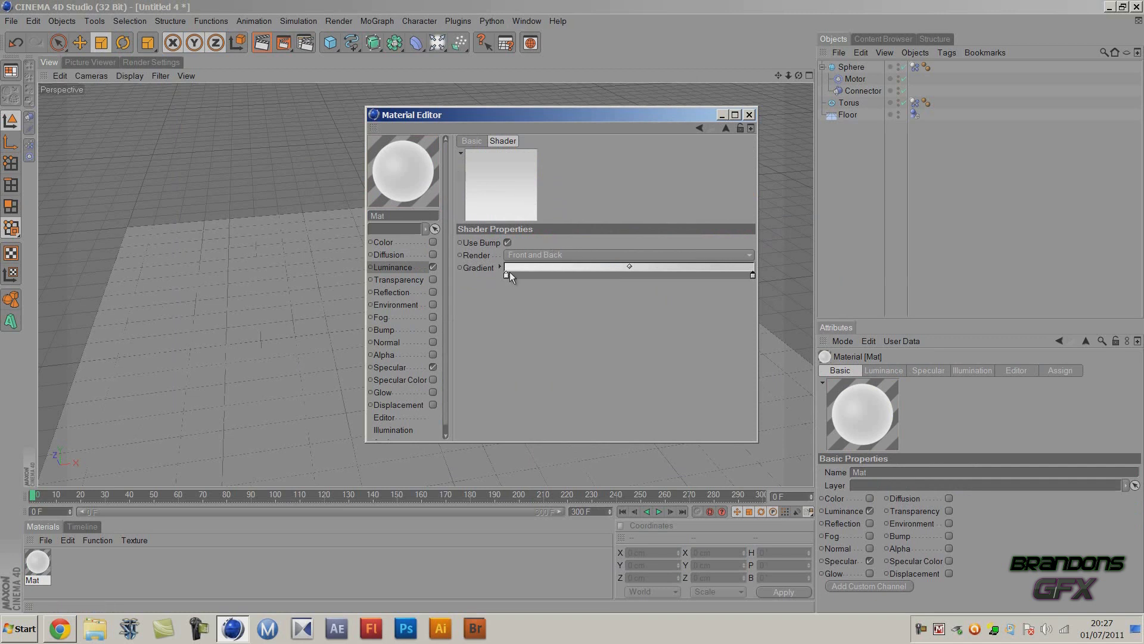
mouse_move(506, 274)
left_mouse_down()
mouse_move(687, 275)
mouse_move(485, 272)
mouse_move(506, 275)
left_mouse_up()
Move the gradient stops back to the ends and make the start colour near-white
left_click_drag(687, 275, 756, 276)
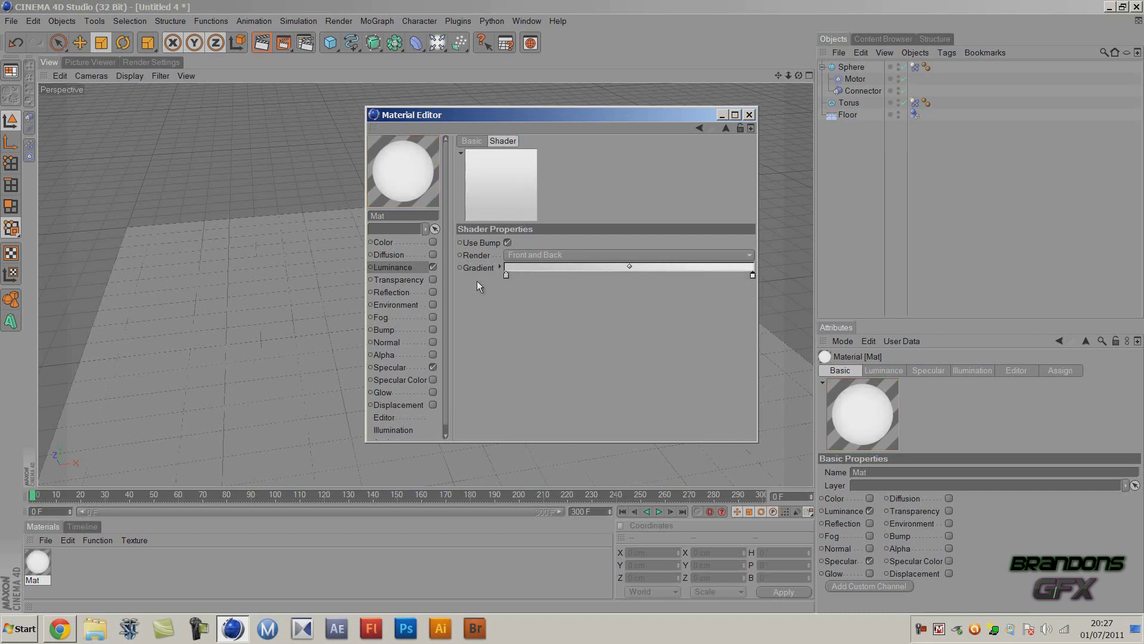
double_click(507, 275)
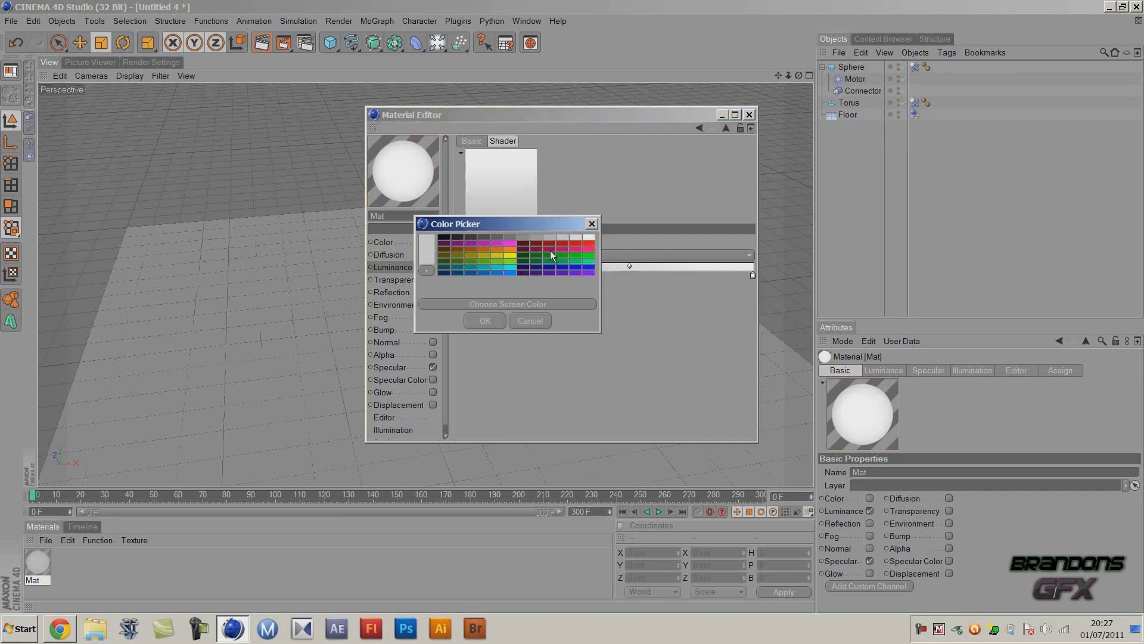
left_click(582, 237)
left_click(483, 319)
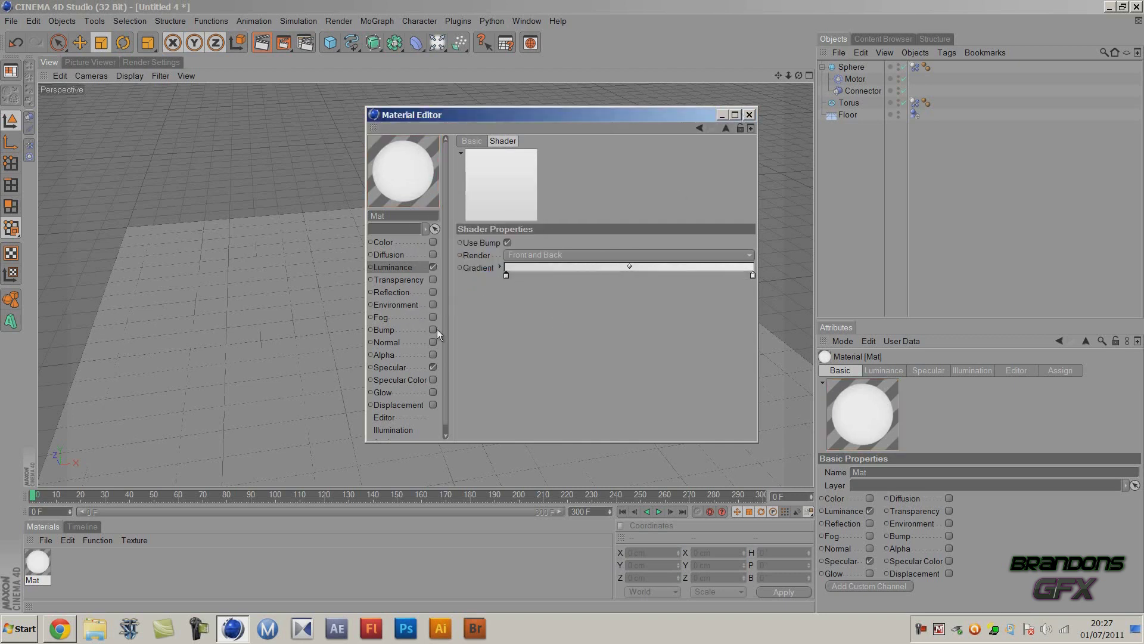
Add a Fresnel reflection at 27% brightness with lower mix strength, and disable Specular
left_click(434, 292)
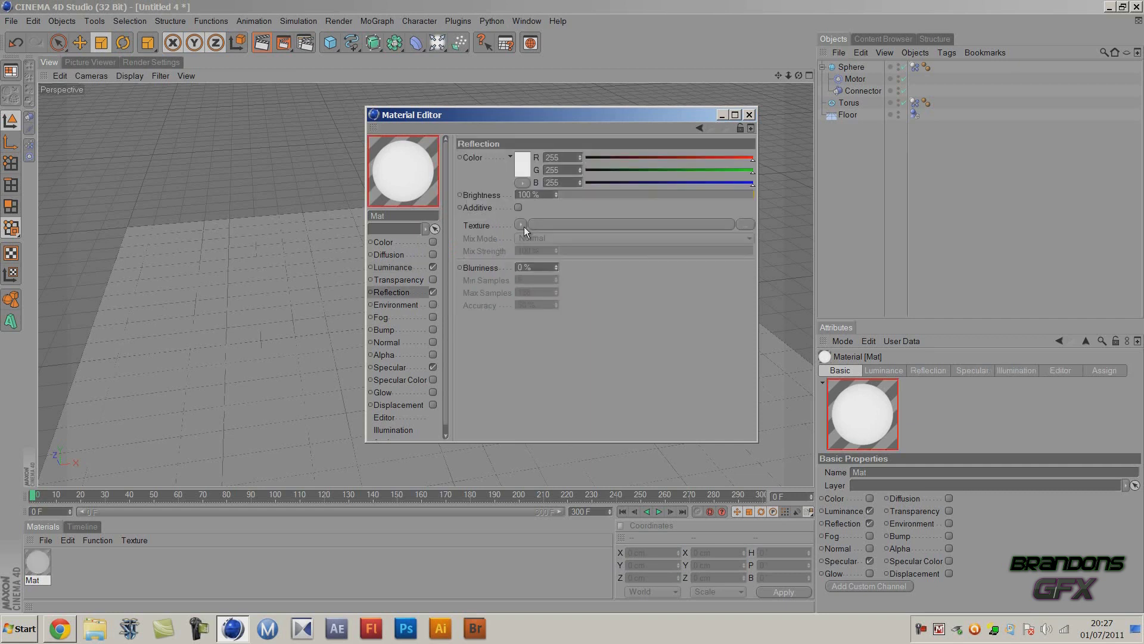
left_click(522, 225)
left_click(533, 353)
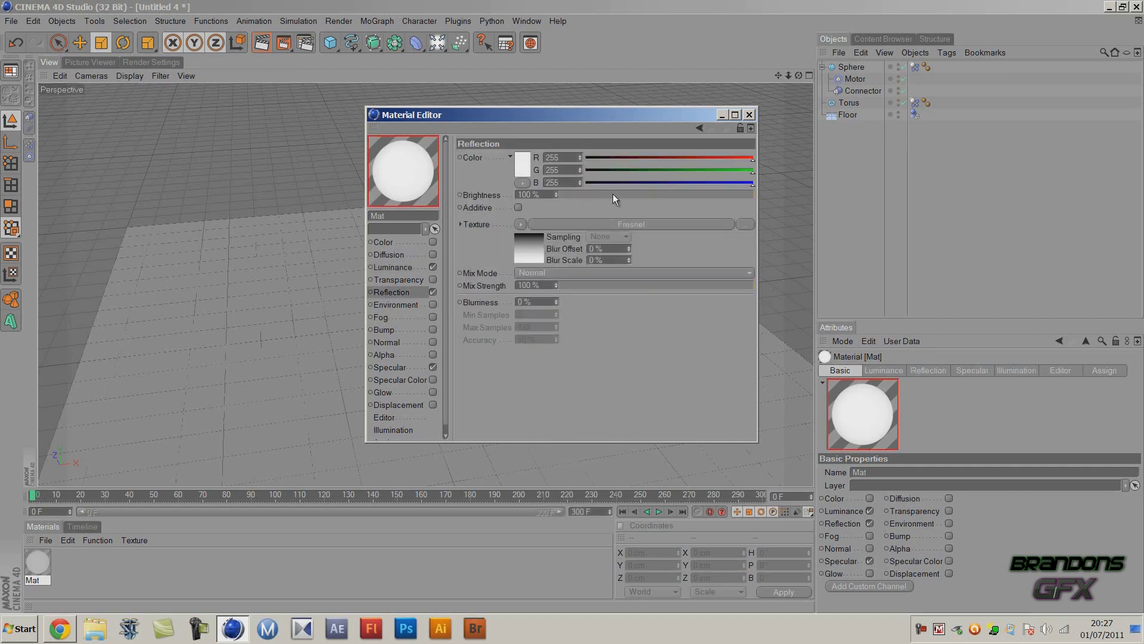
left_click(613, 194)
left_click(620, 285)
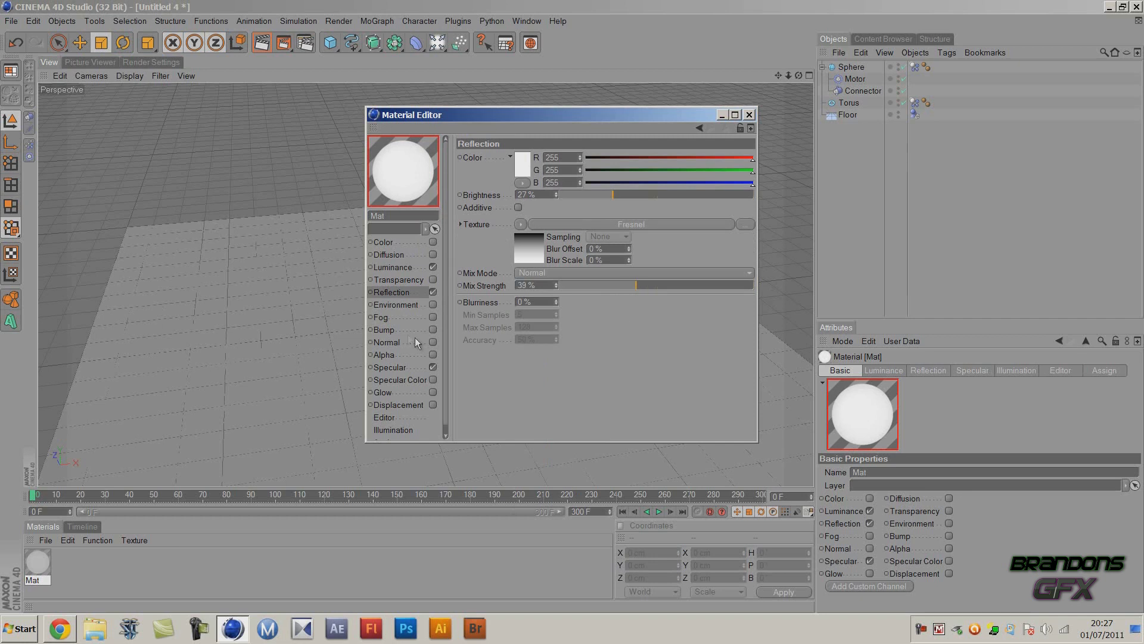
left_click(433, 367)
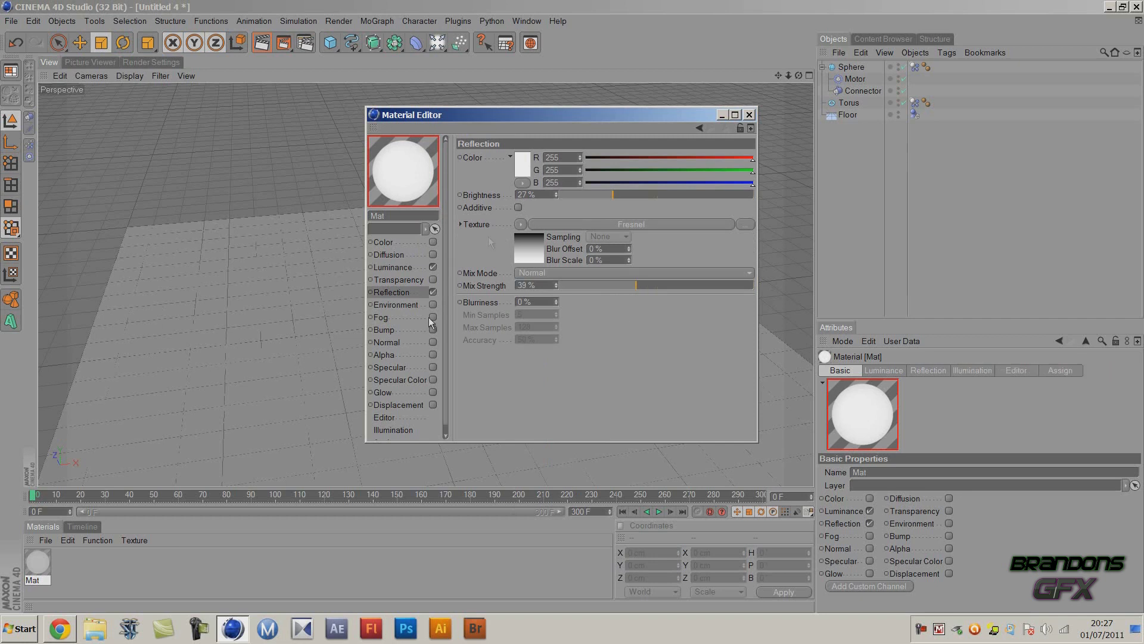
left_click(749, 114)
left_click_drag(21, 571, 943, 67)
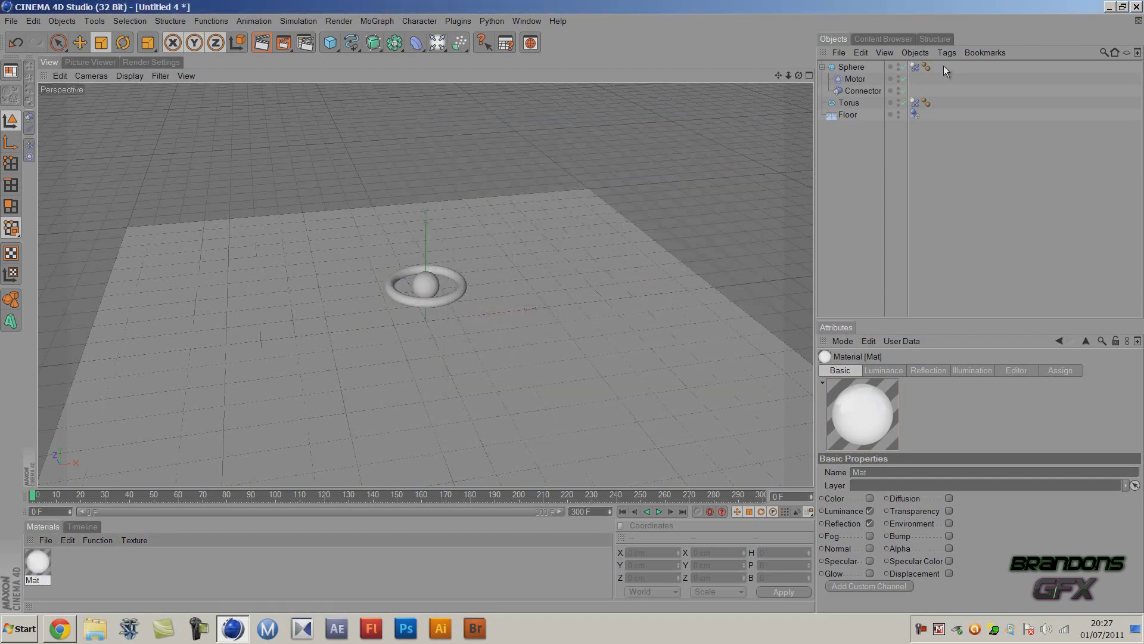
Apply Mat to the Sphere, preview the render, and open the GreyscalegorillaHDRILightKitPro1.5 presets
left_click_drag(860, 71, 858, 69)
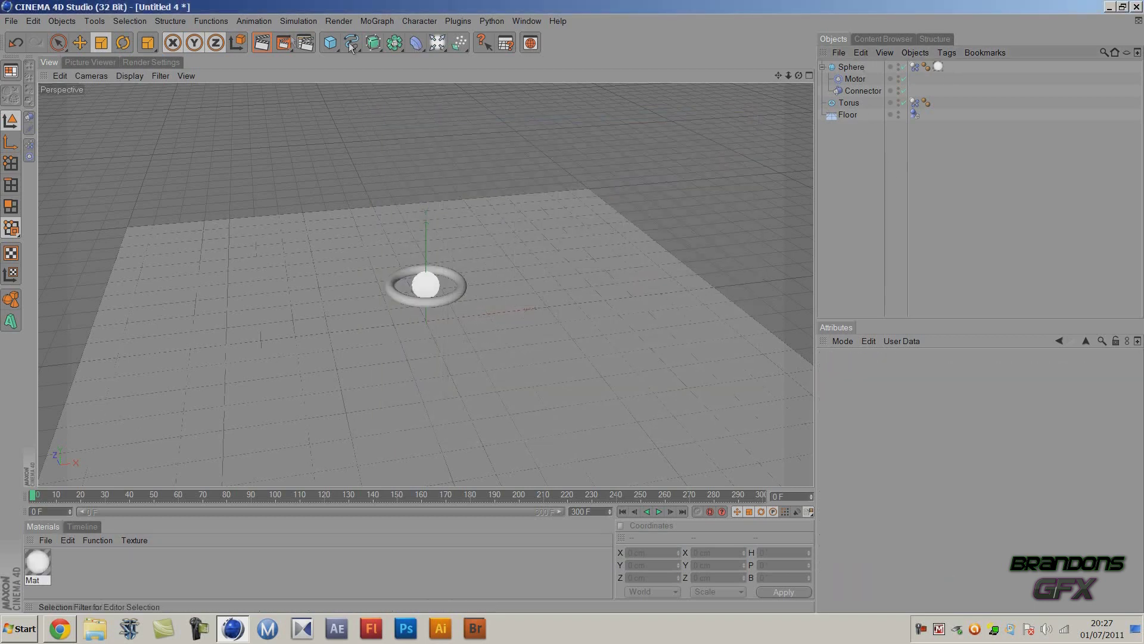
left_click(268, 44)
left_click(871, 39)
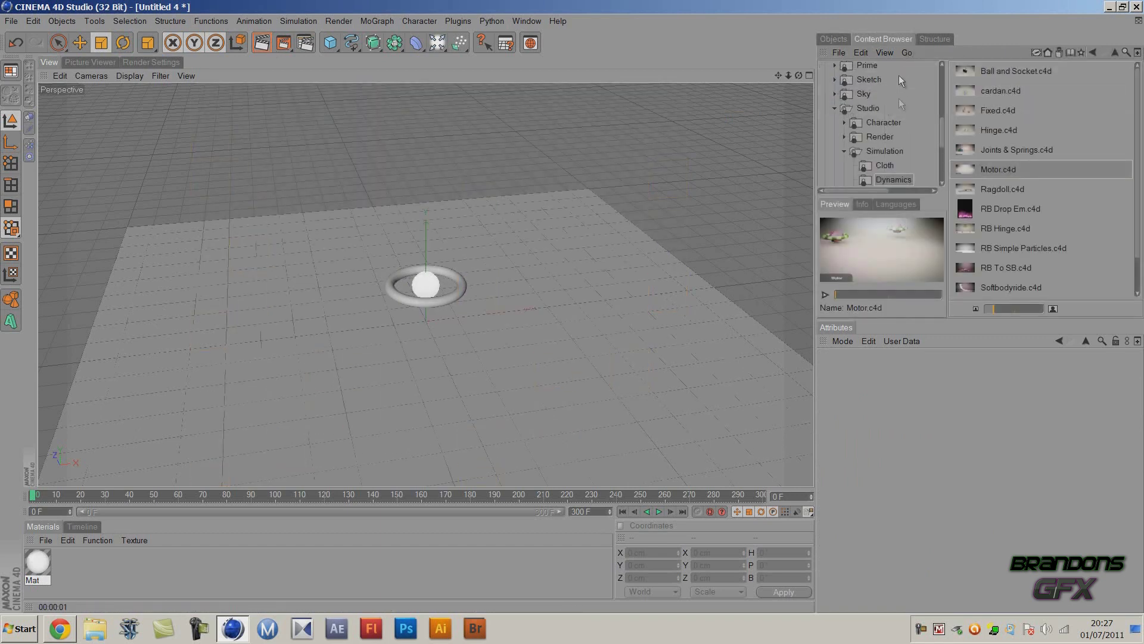
left_click(881, 152)
left_click(1048, 52)
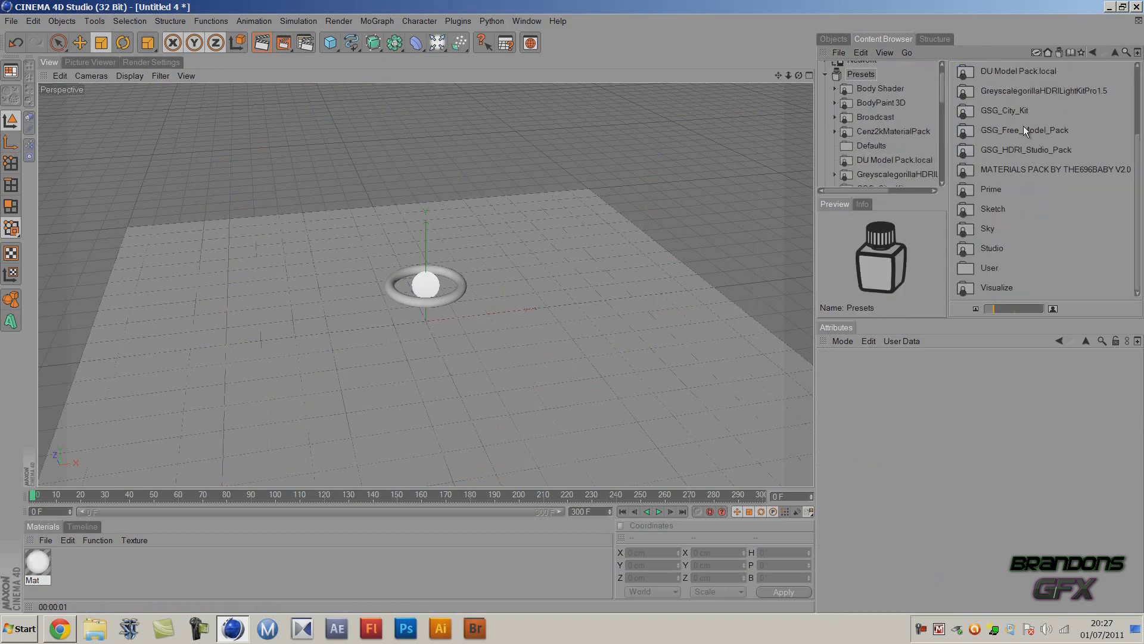
left_click(1024, 127)
double_click(1031, 90)
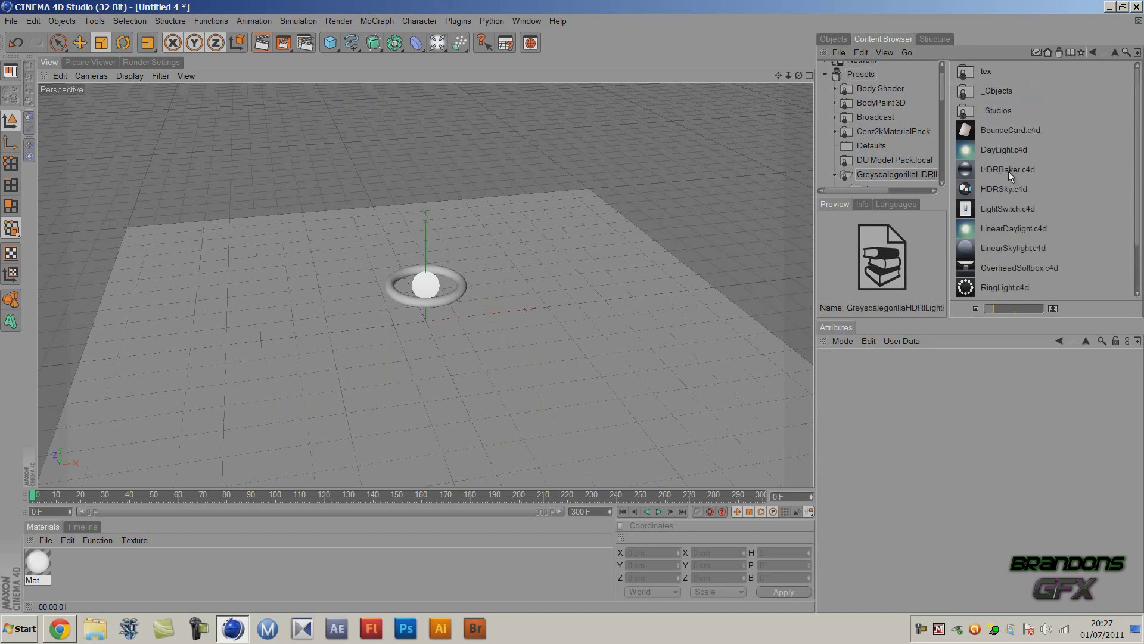
Load the OverHead Softbox light rig (OverheadSoftbox.c4d) into the scene
left_click(1018, 287)
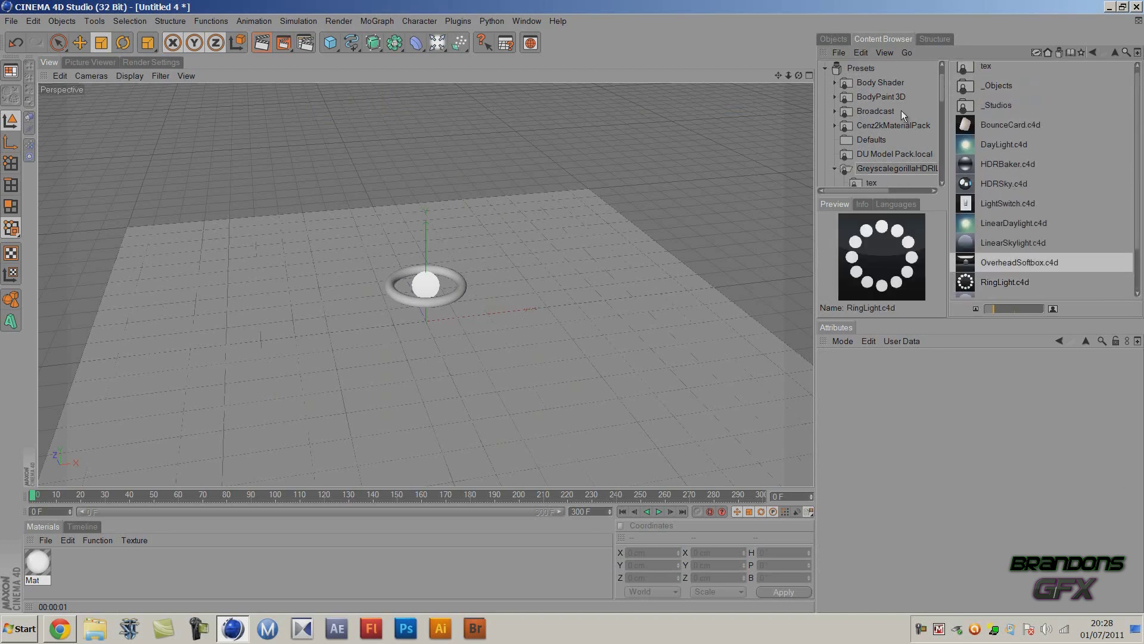
left_click(832, 39)
left_click(860, 123)
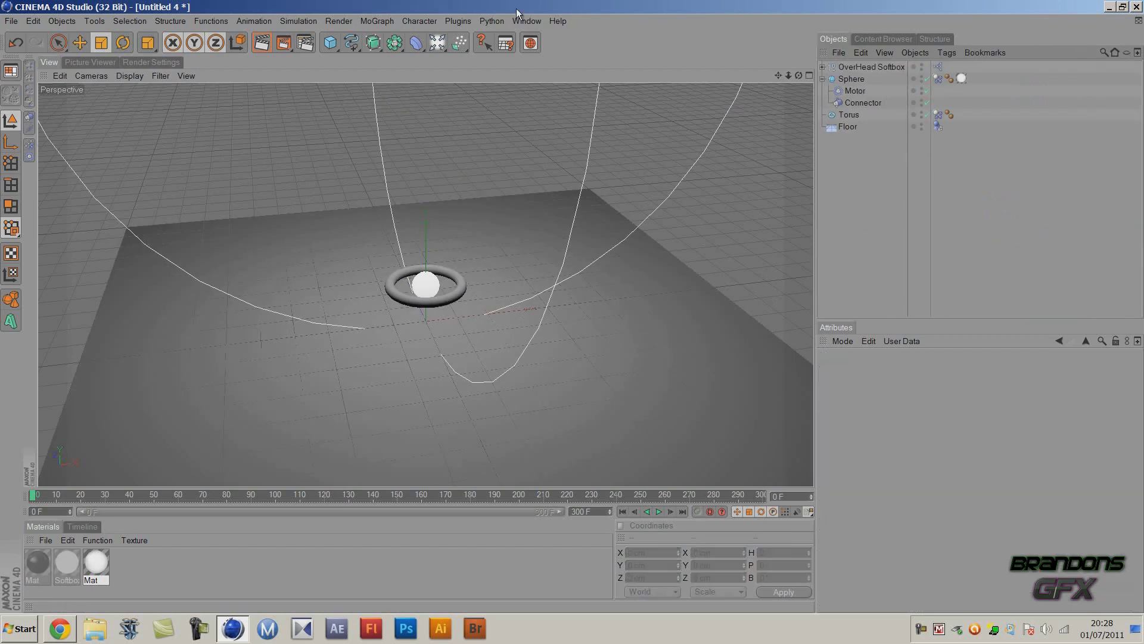
left_click(151, 62)
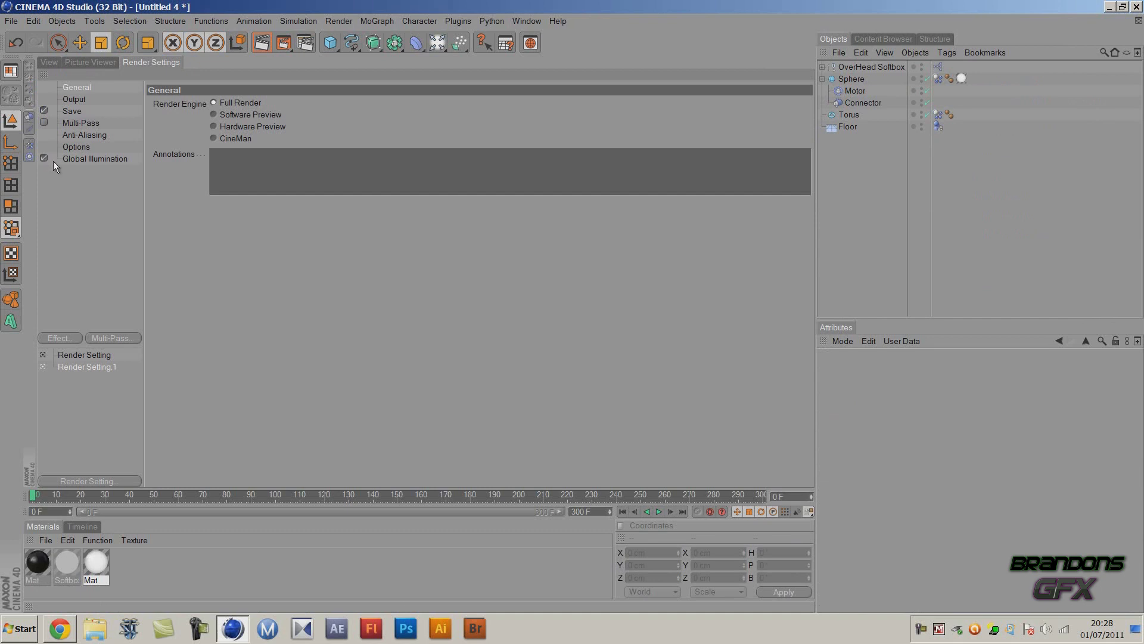
Enable Global Illumination and test-render the view with Ctrl+R
left_click(102, 160)
left_click(266, 104)
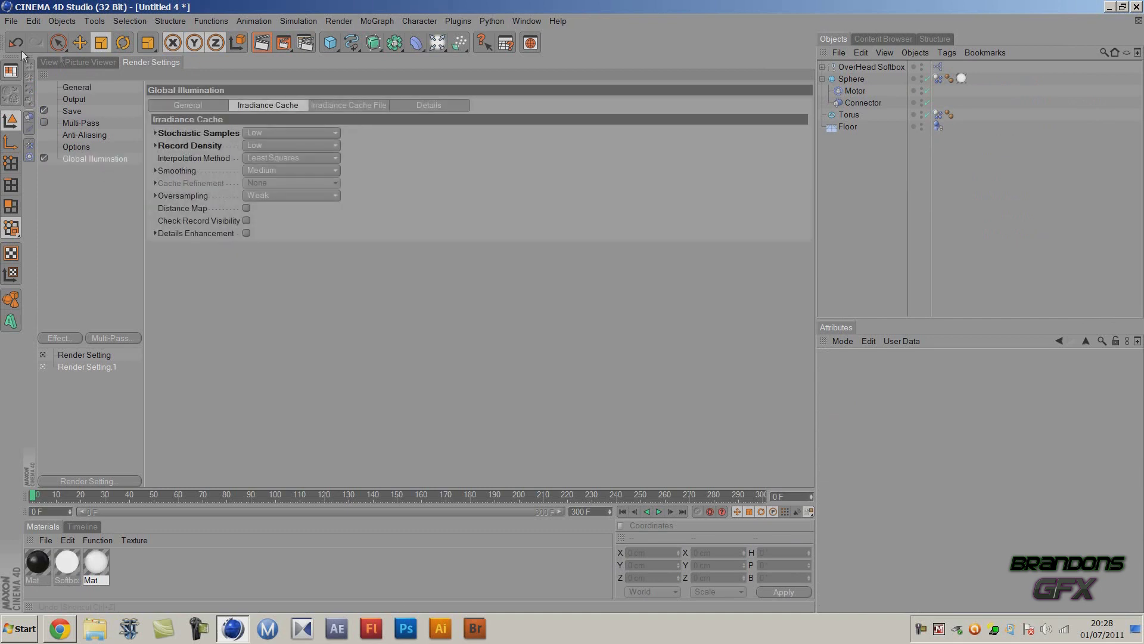
left_click(49, 62)
key("ctrl+r")
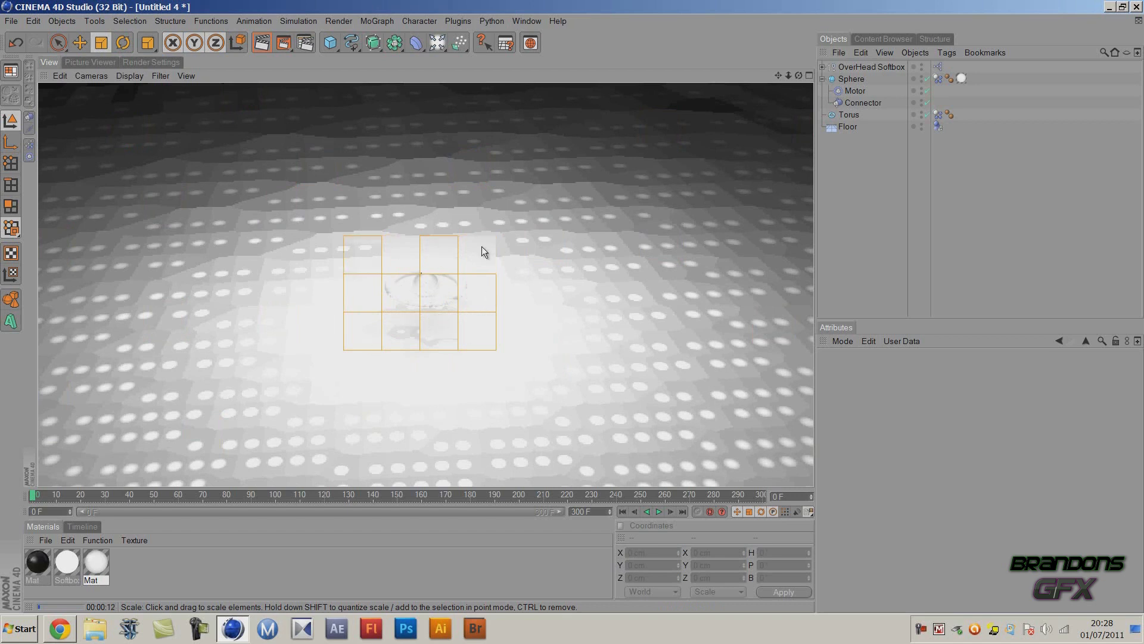
left_click(899, 92)
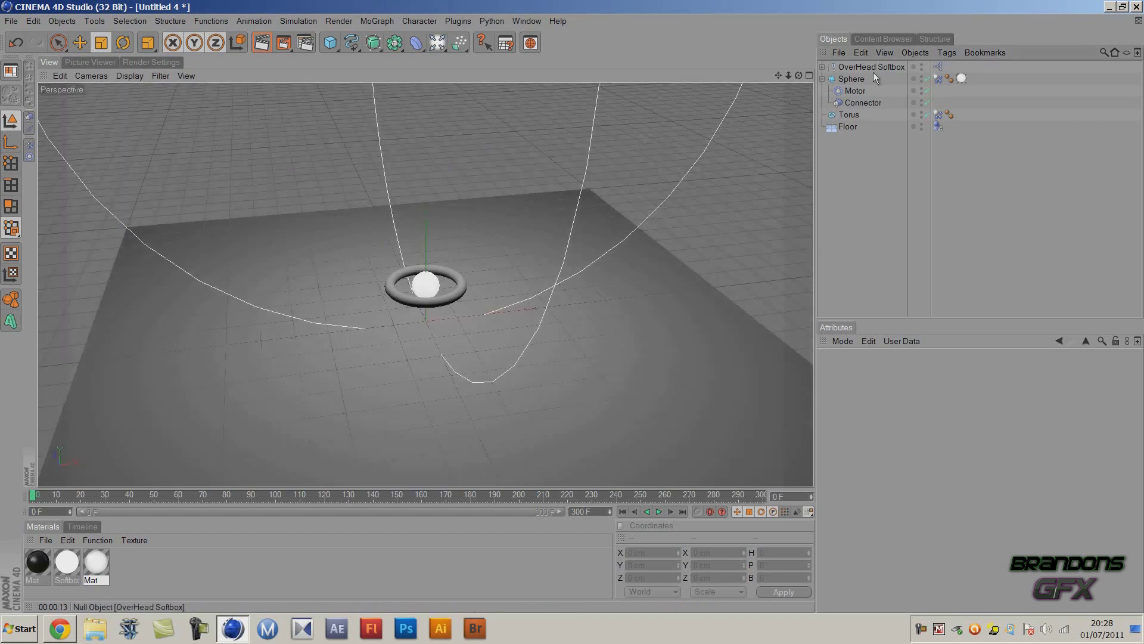
Disable Global Illumination and render the view again for comparison
left_click(156, 60)
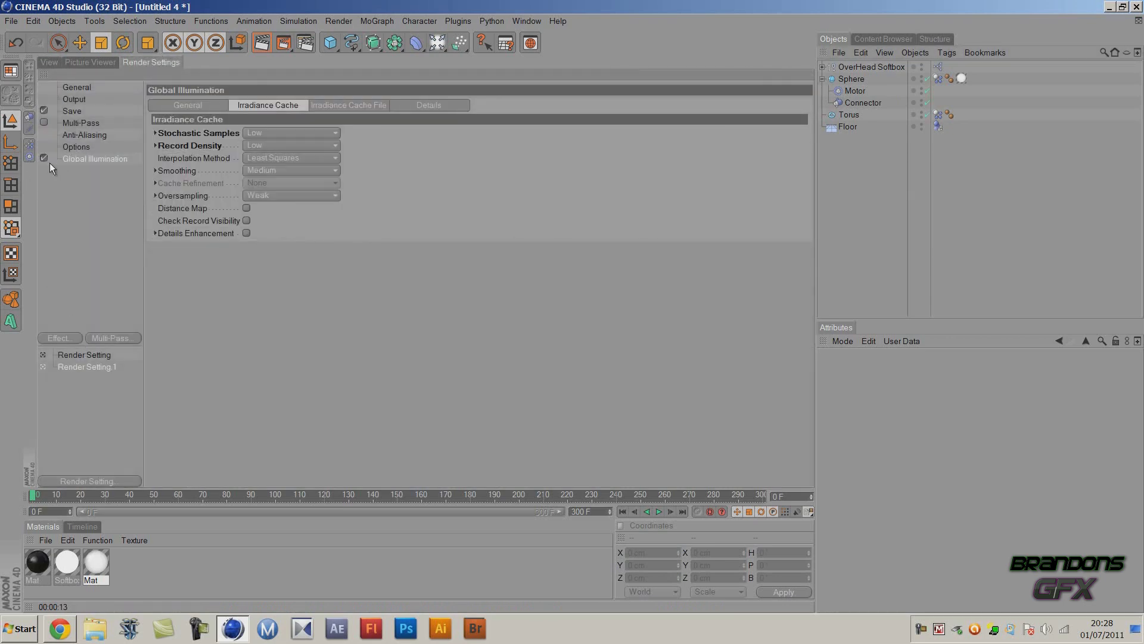
left_click(43, 158)
left_click(49, 62)
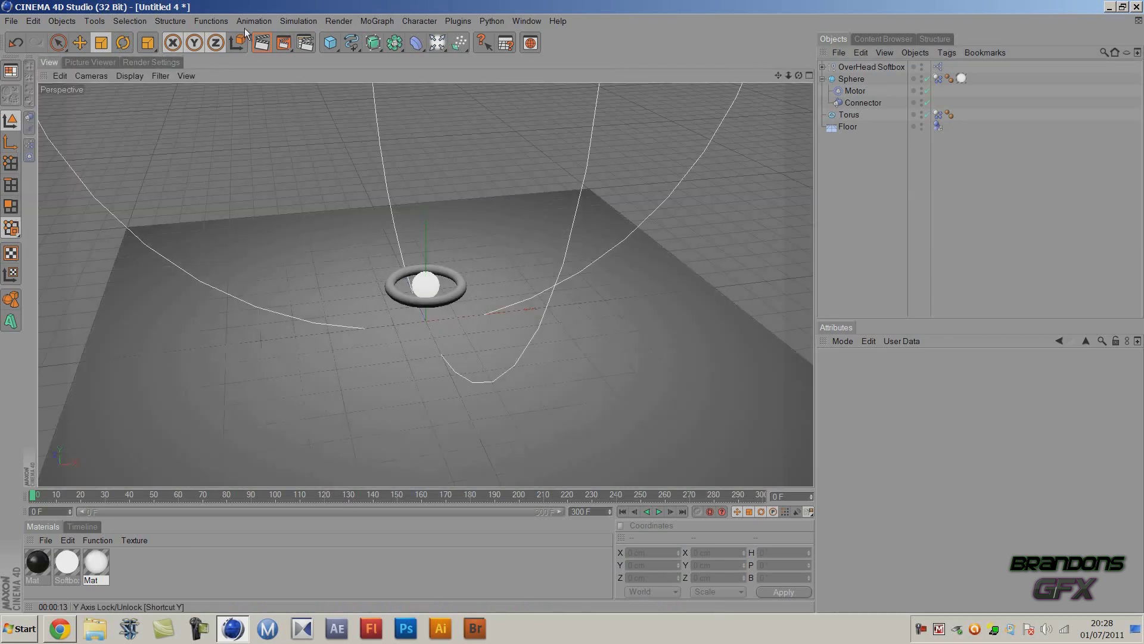
key("ctrl+r")
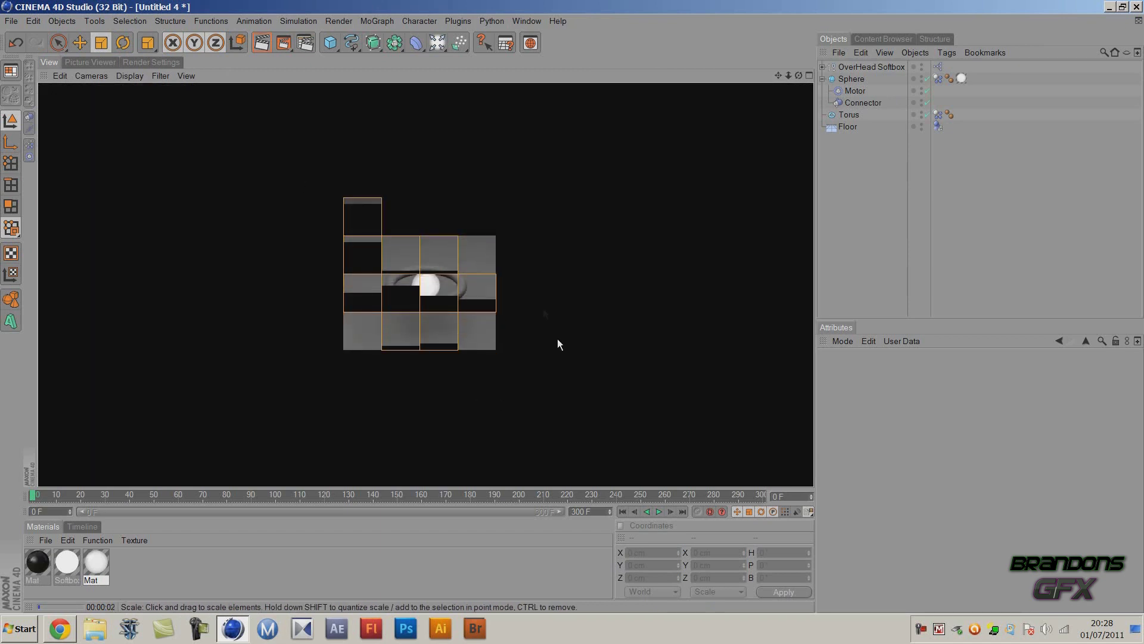
left_click(874, 112)
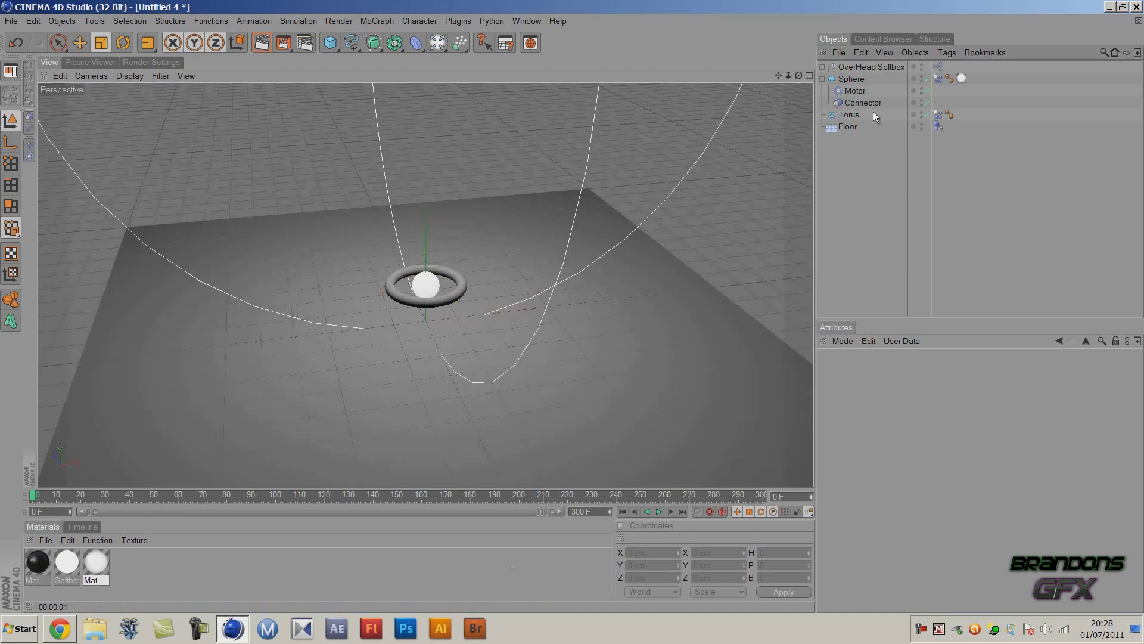
Duplicate Mat as Mat.1 and replace its Fresnel luminance texture with a Gradient
left_click_drag(100, 565, 161, 576, "ctrl")
double_click(126, 571)
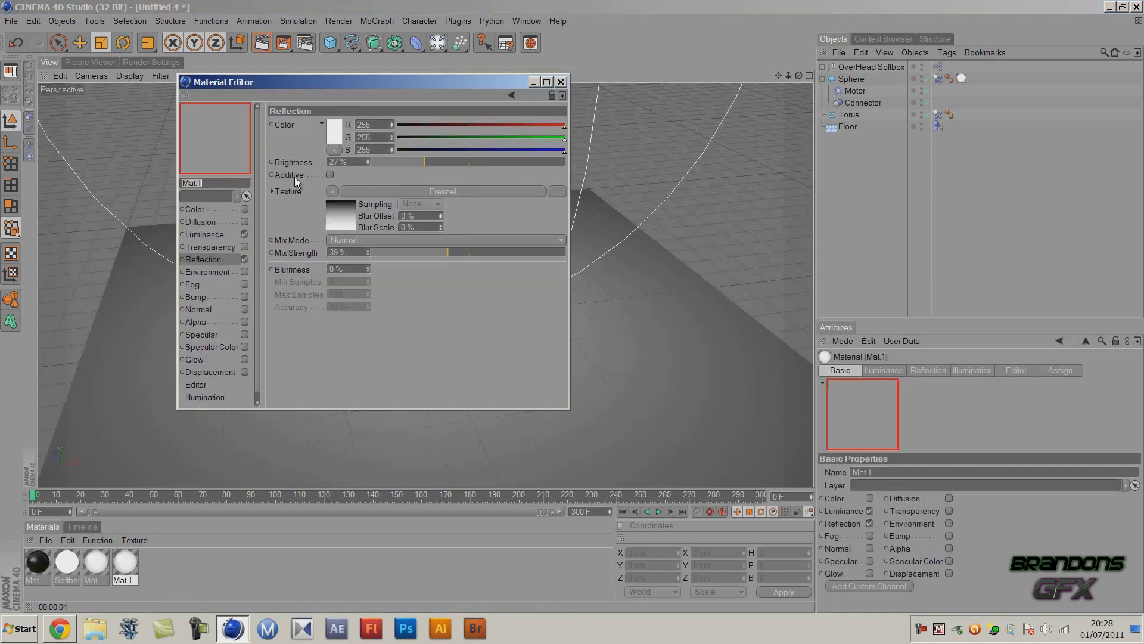
left_click(208, 233)
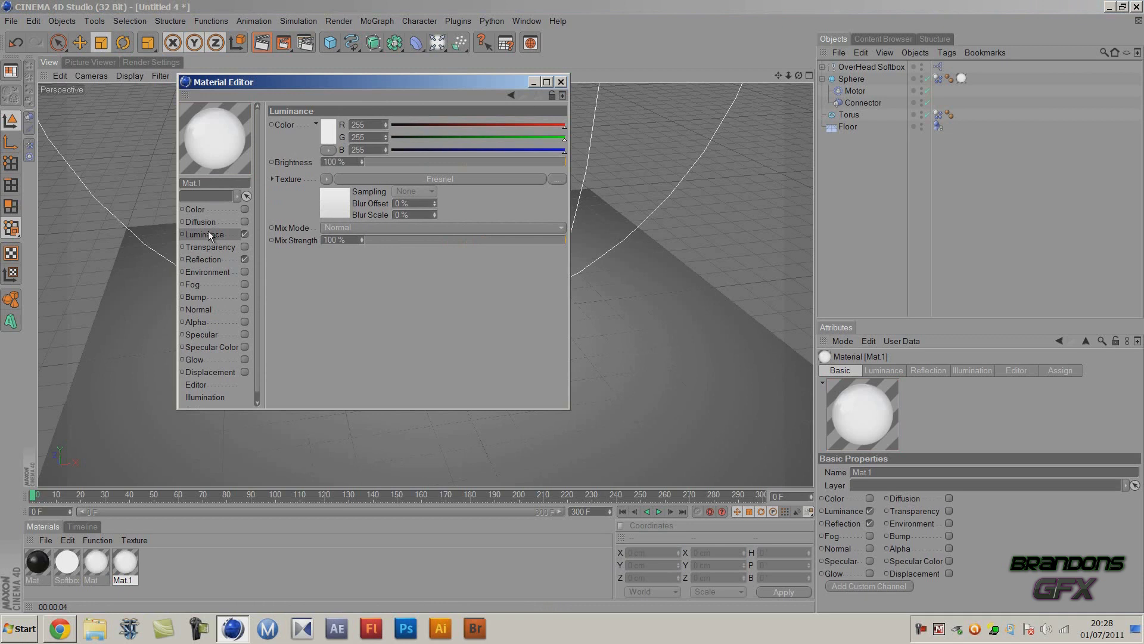
left_click(352, 178)
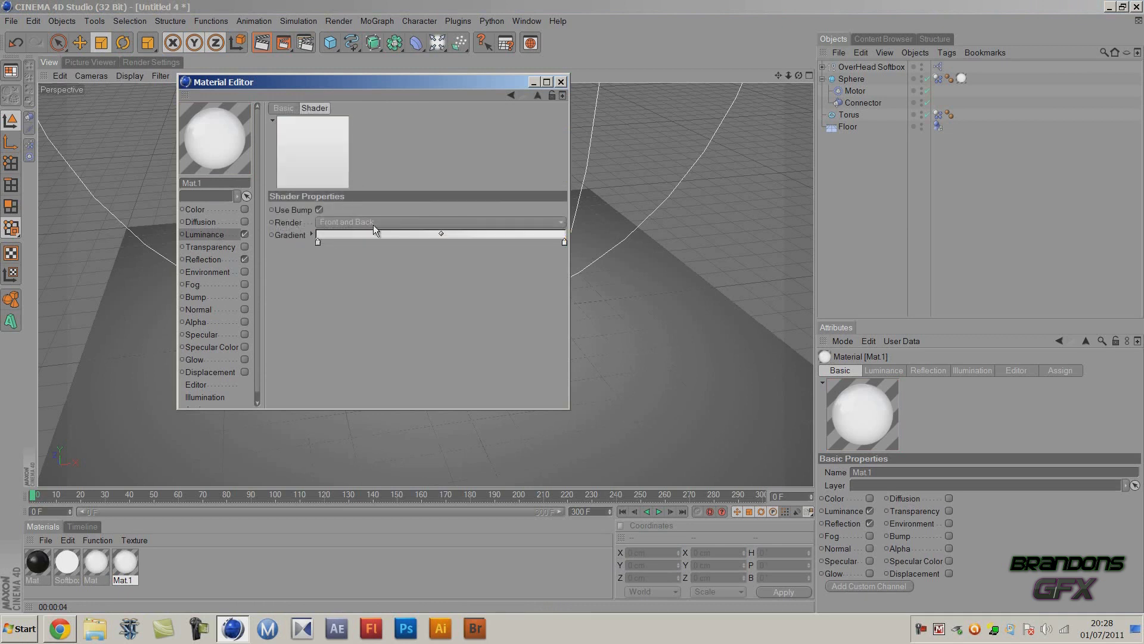
left_click(218, 234)
left_click(327, 179)
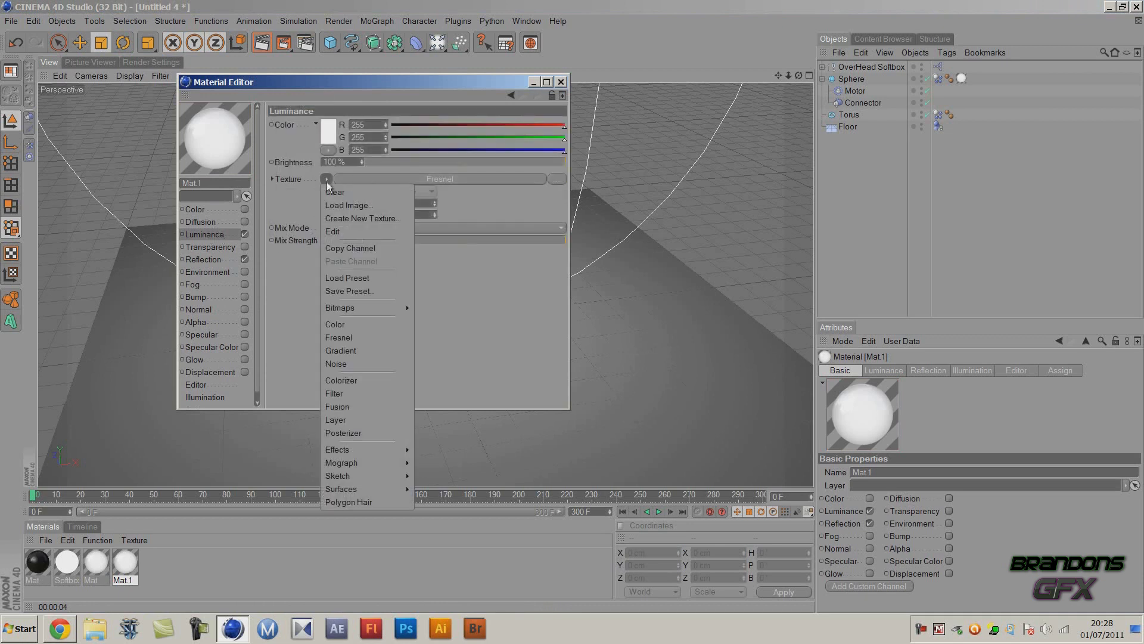
left_click(356, 352)
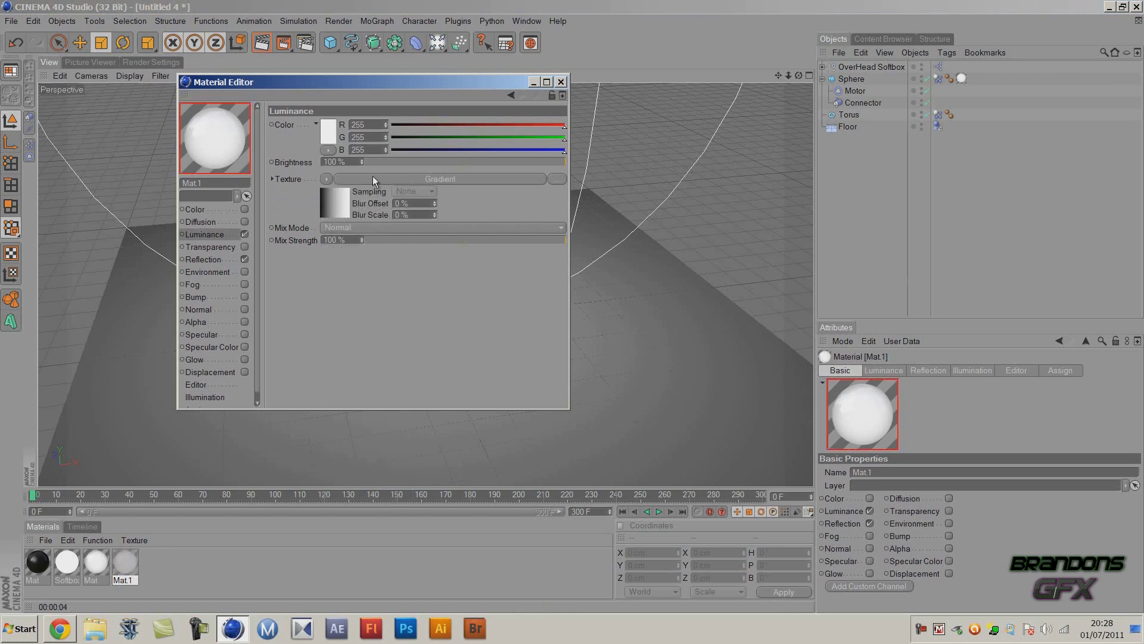
Set the gradient's left end to cyan and right end to magenta
left_click(373, 178)
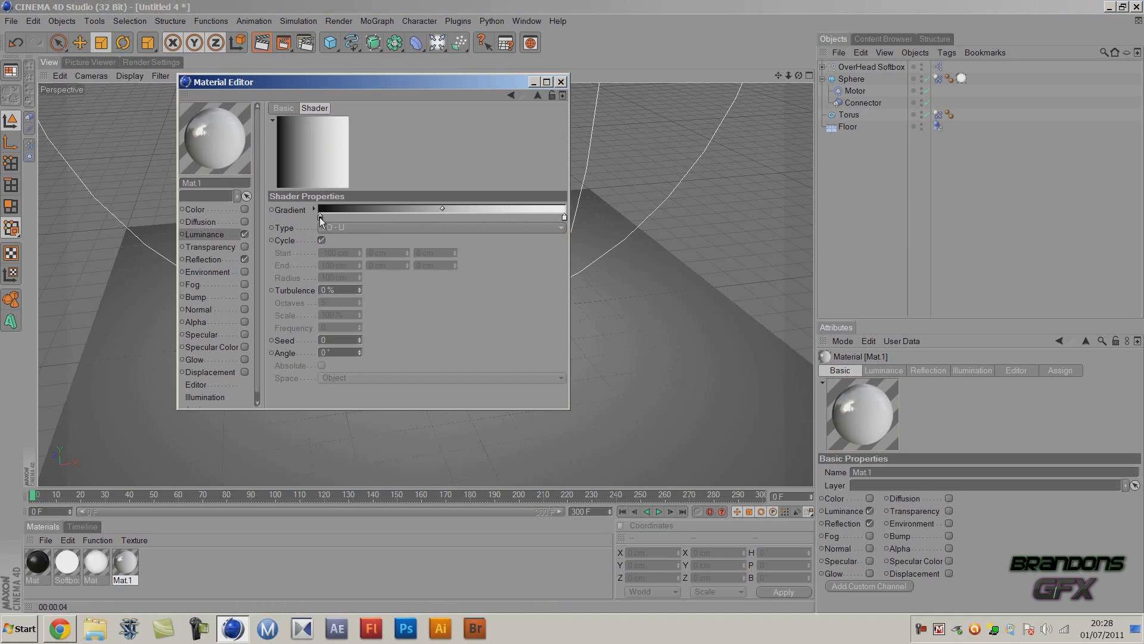
double_click(321, 218)
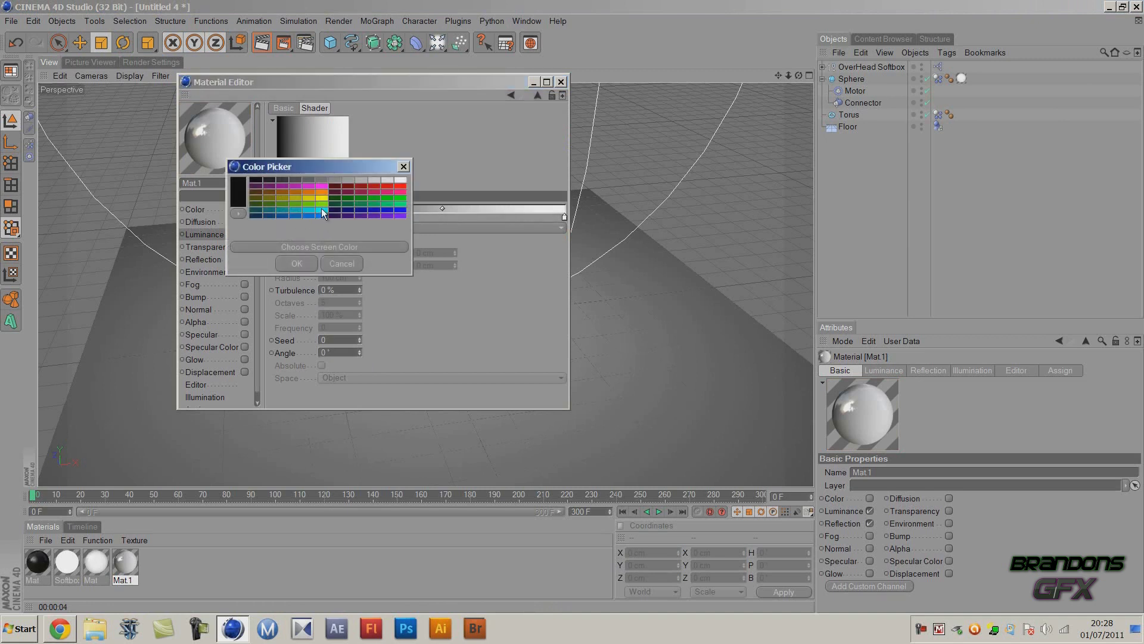
left_click(322, 213)
key("Return")
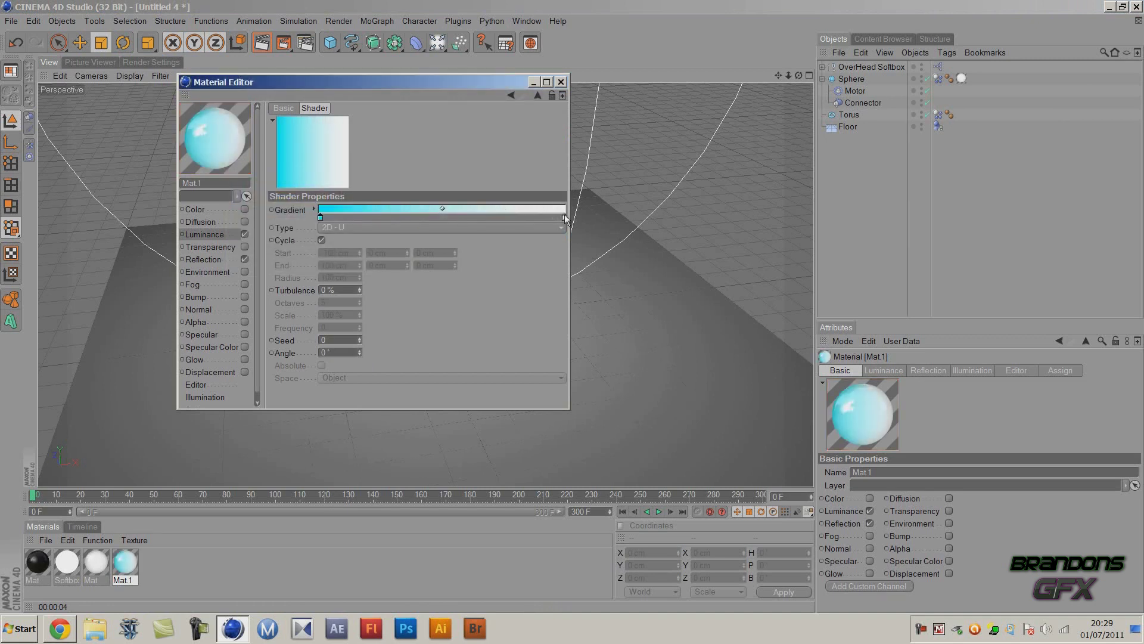
double_click(564, 216)
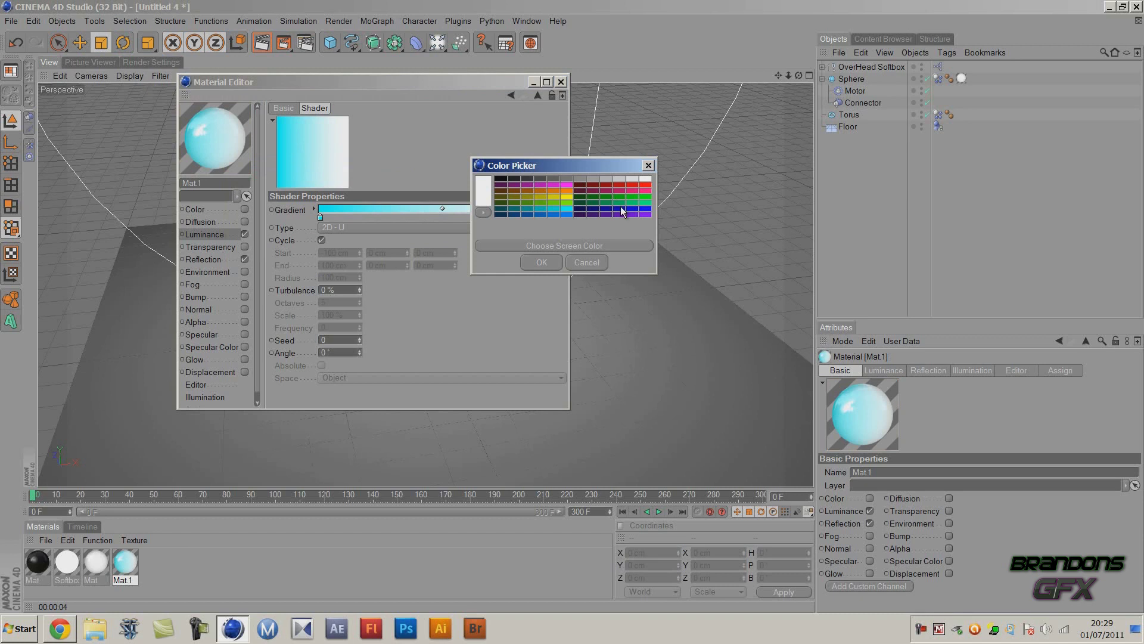
left_click(621, 206)
left_click(561, 186)
left_click(542, 263)
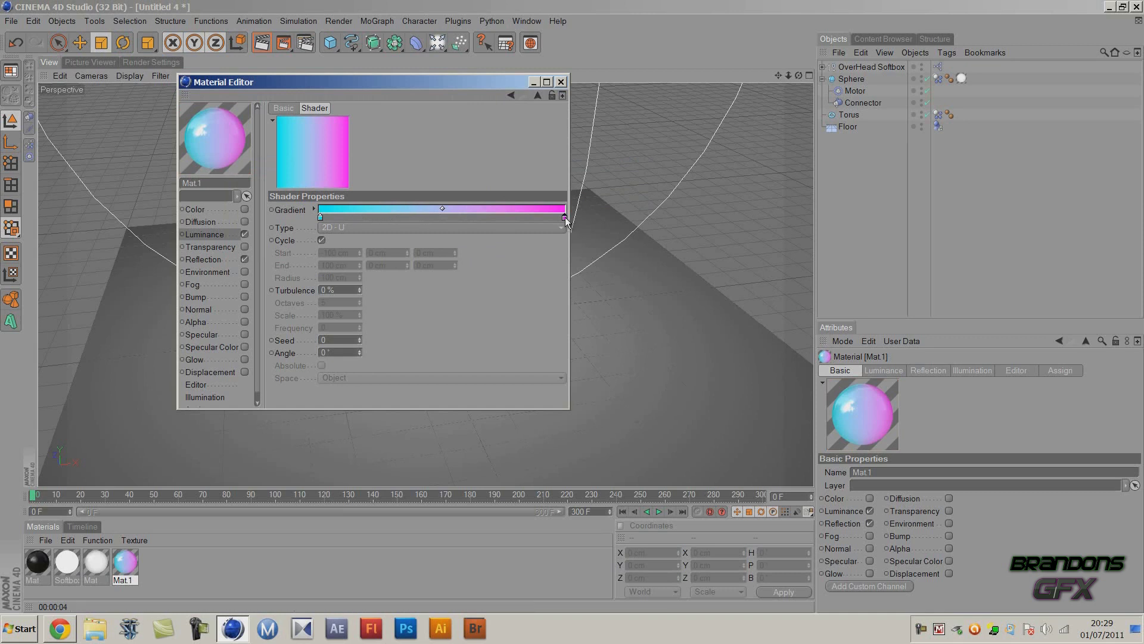
Add a white stop in the middle of the gradient and position it
left_click_drag(565, 218, 628, 202, "ctrl")
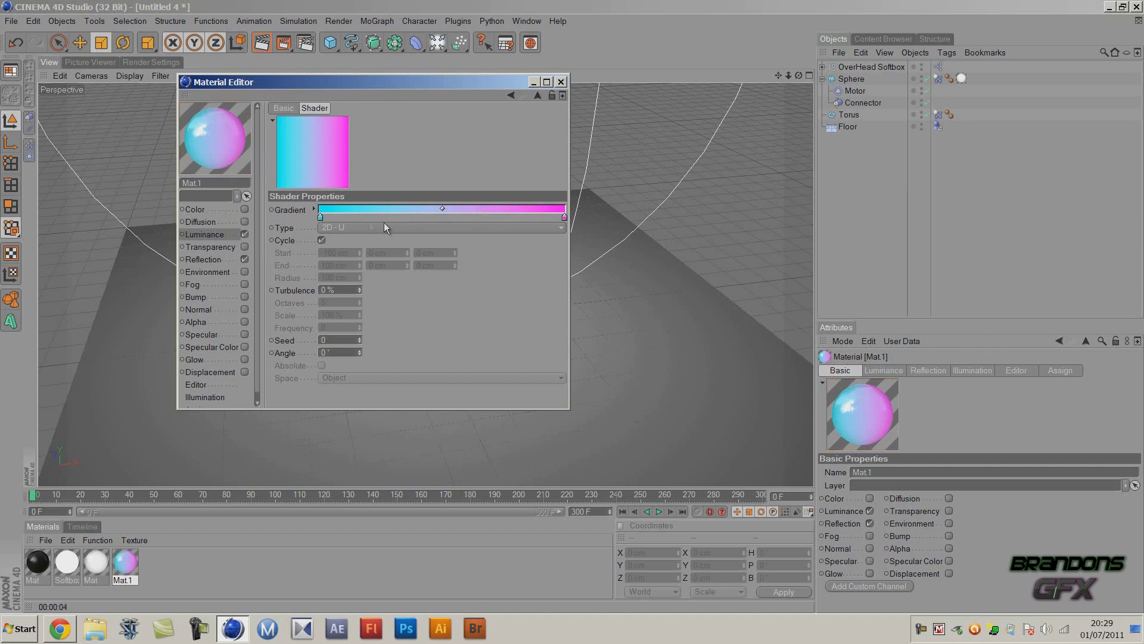
double_click(320, 217)
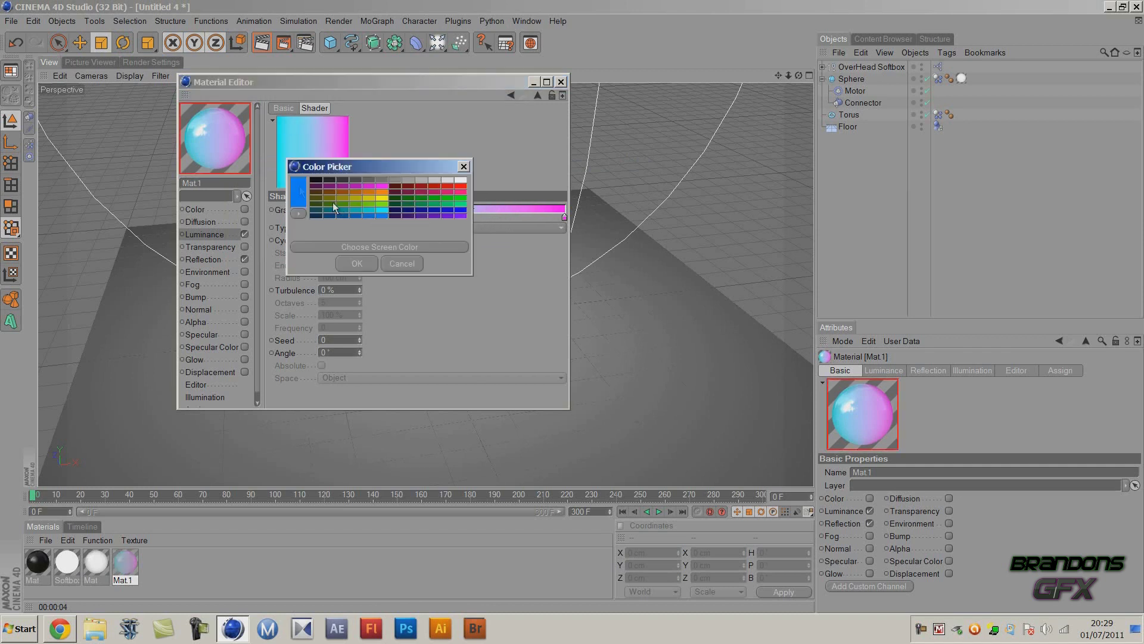
left_click(461, 180)
left_click(357, 263)
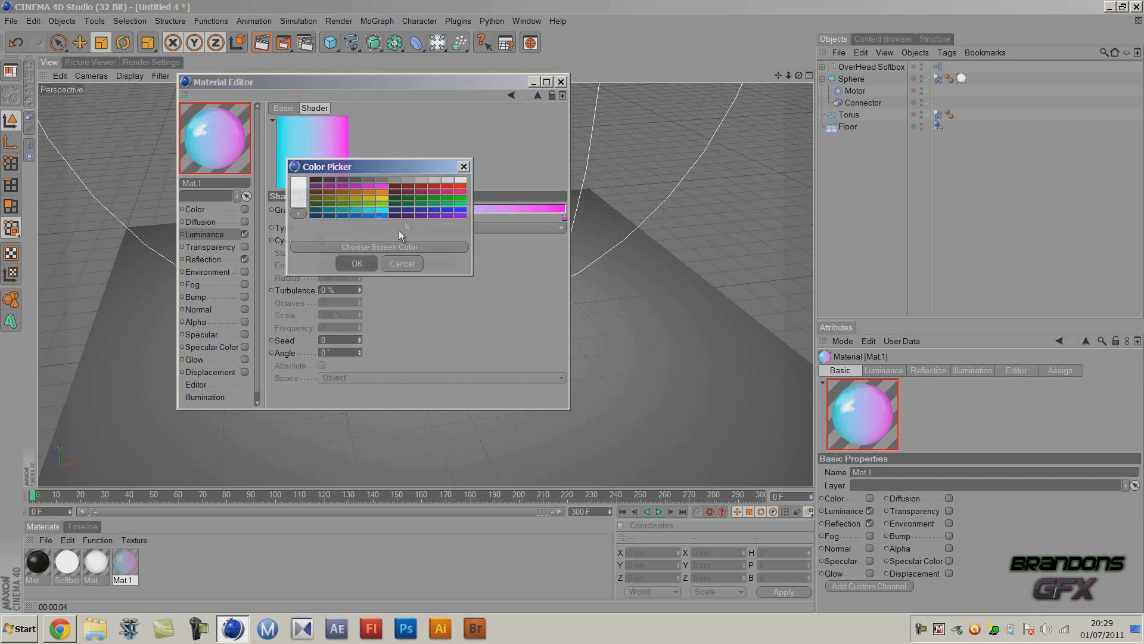
left_click_drag(378, 216, 427, 217)
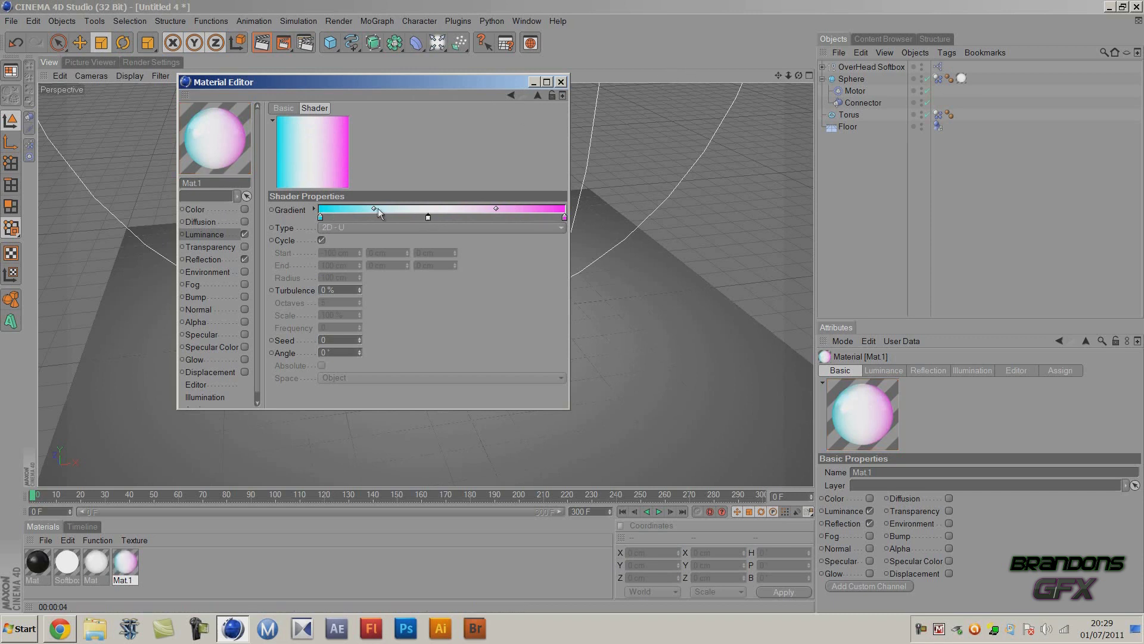
left_click_drag(375, 208, 428, 209)
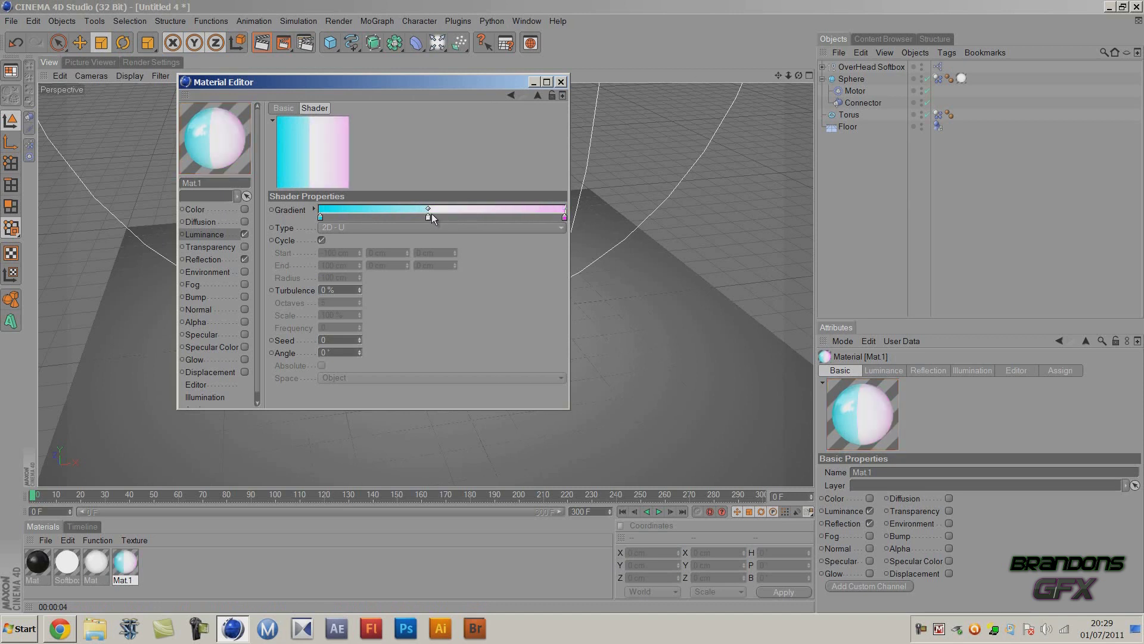
key("ctrl+z")
key("ctrl+z")
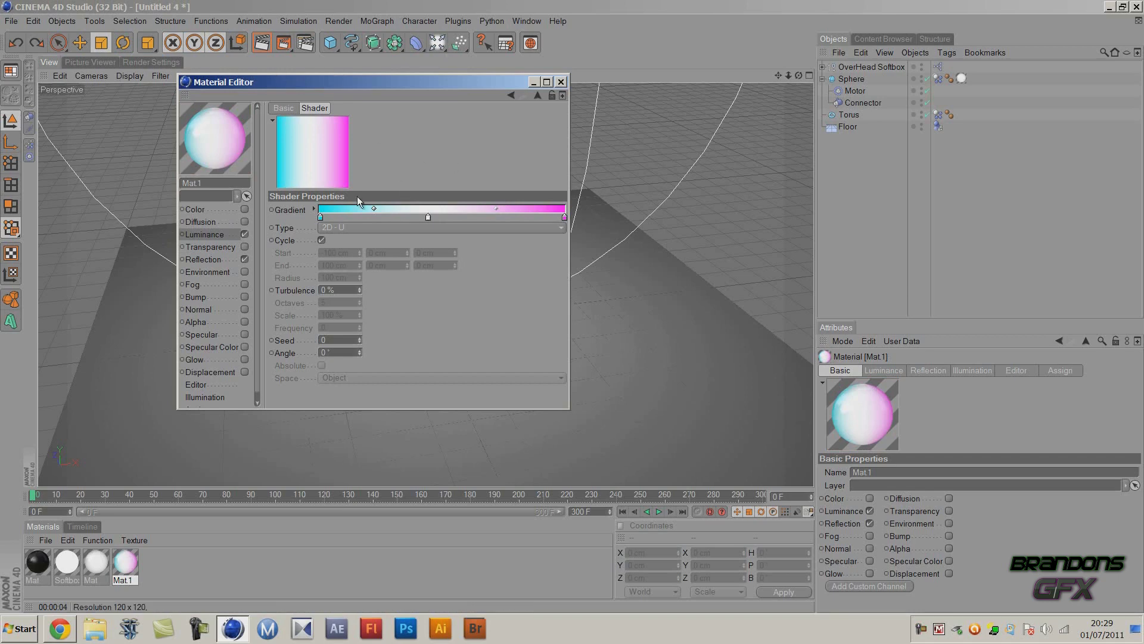
left_click(561, 82)
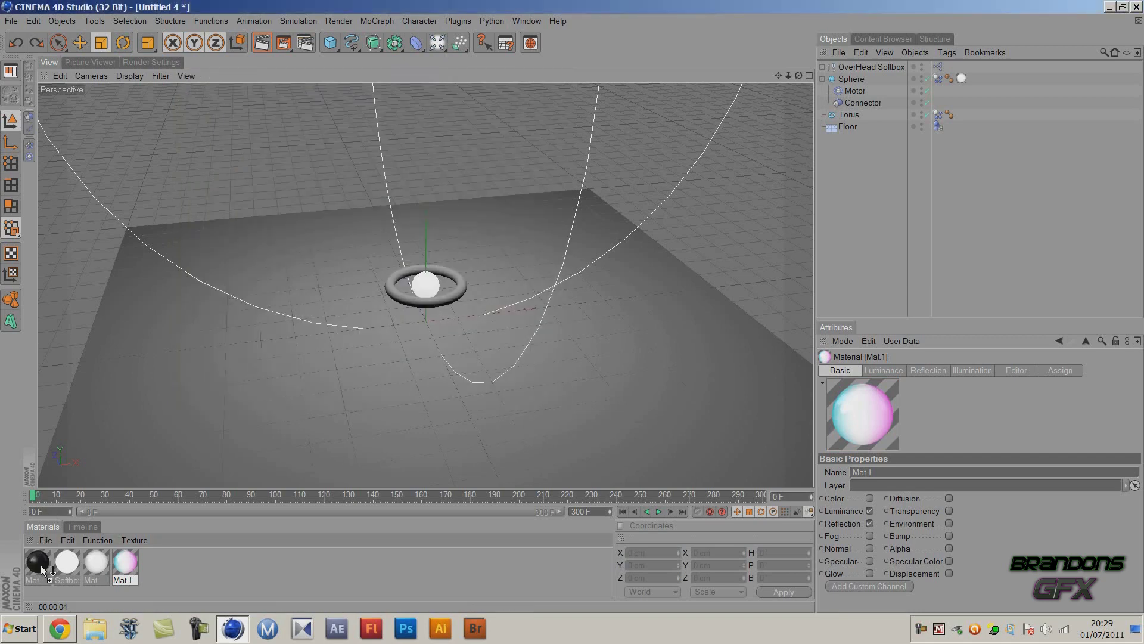
Apply Mat.1 to the Torus and start a preview render
left_click_drag(843, 105, 846, 115)
left_click(876, 166)
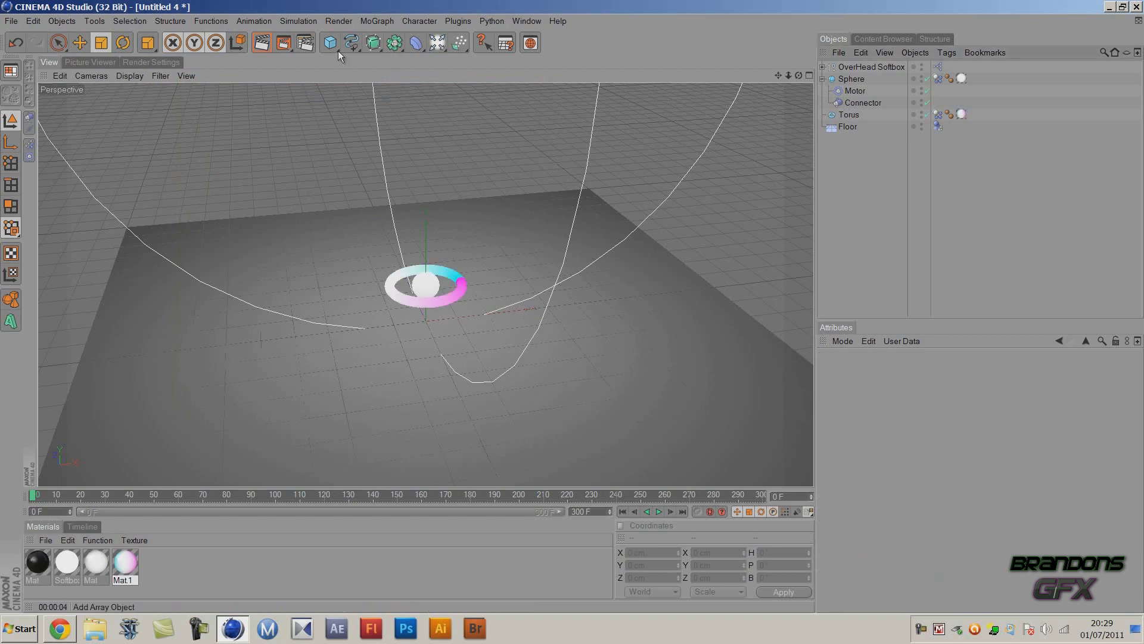
left_click(266, 46)
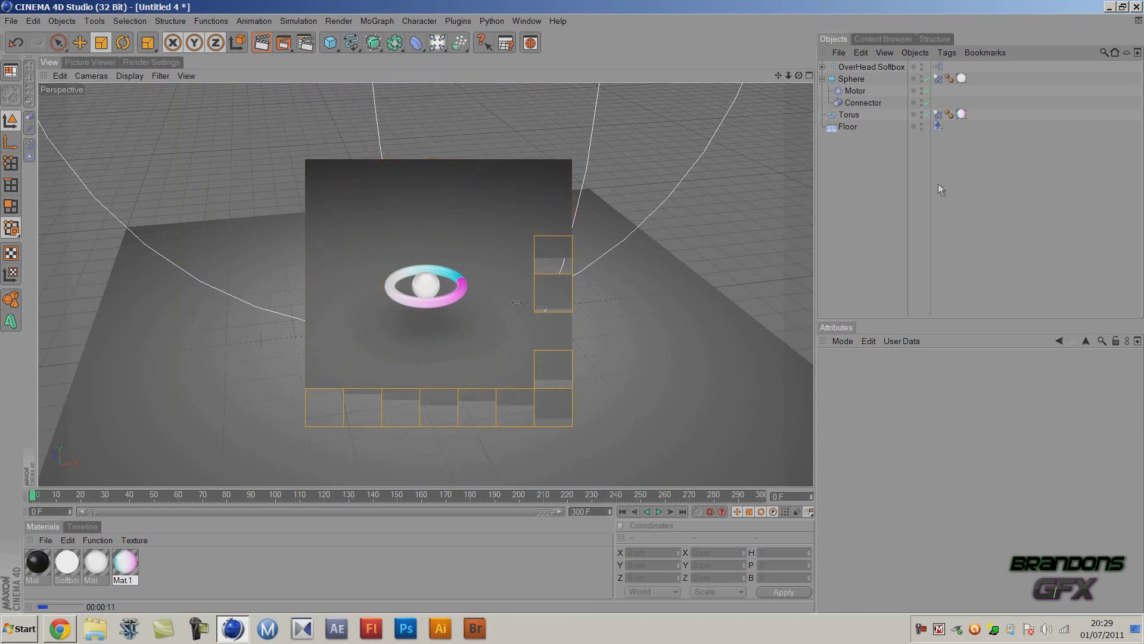
left_click(796, 70)
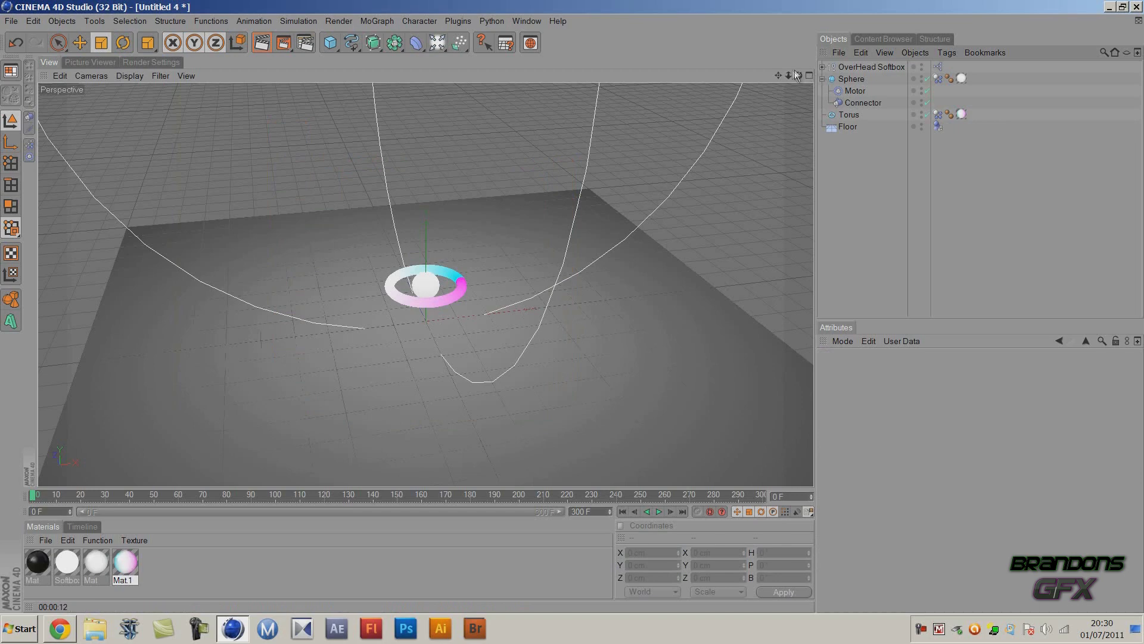
Orbit closer around the torus, re-render from the new angle, and minimize Cinema 4D
scroll(577, 307, "up", 8)
scroll(572, 305, "down", 4)
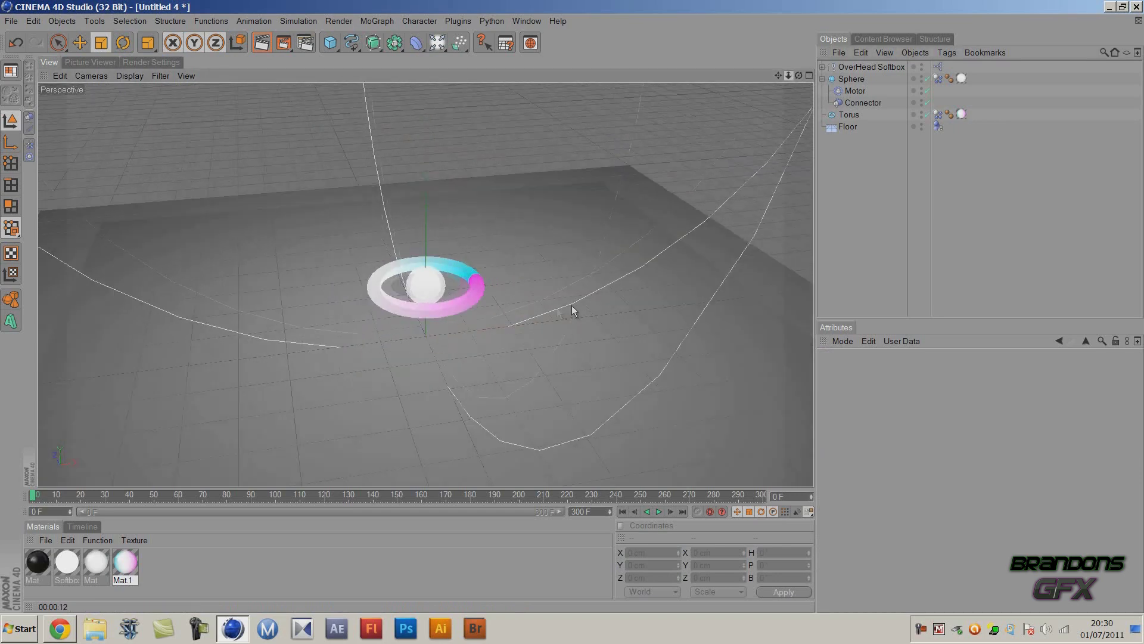
left_click_drag(640, 302, 896, 153, "alt")
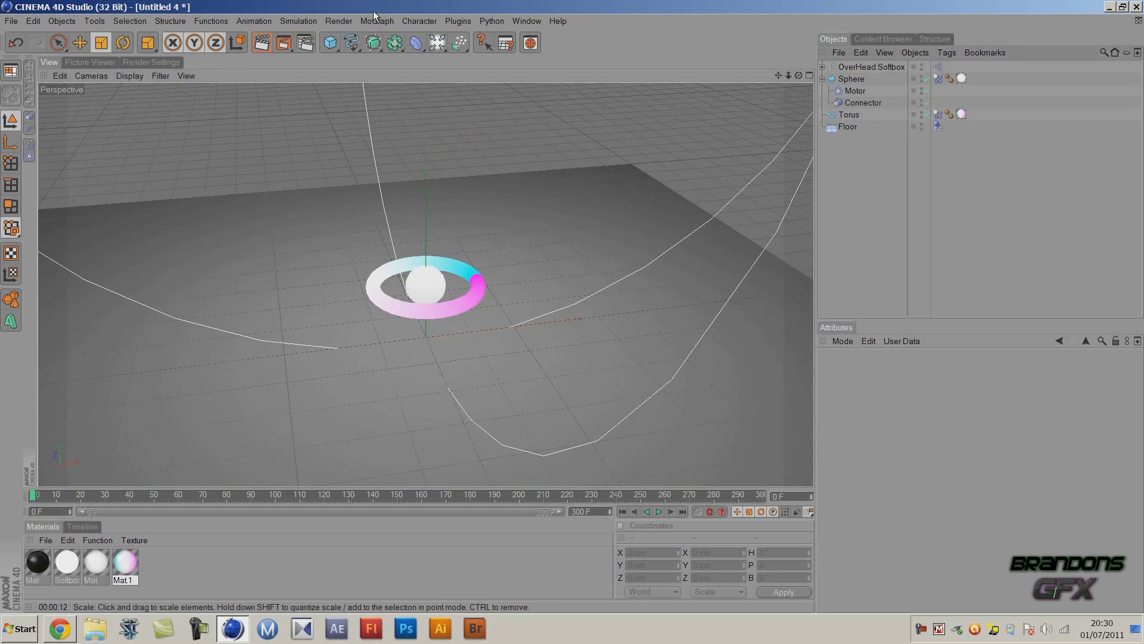
left_click(261, 42)
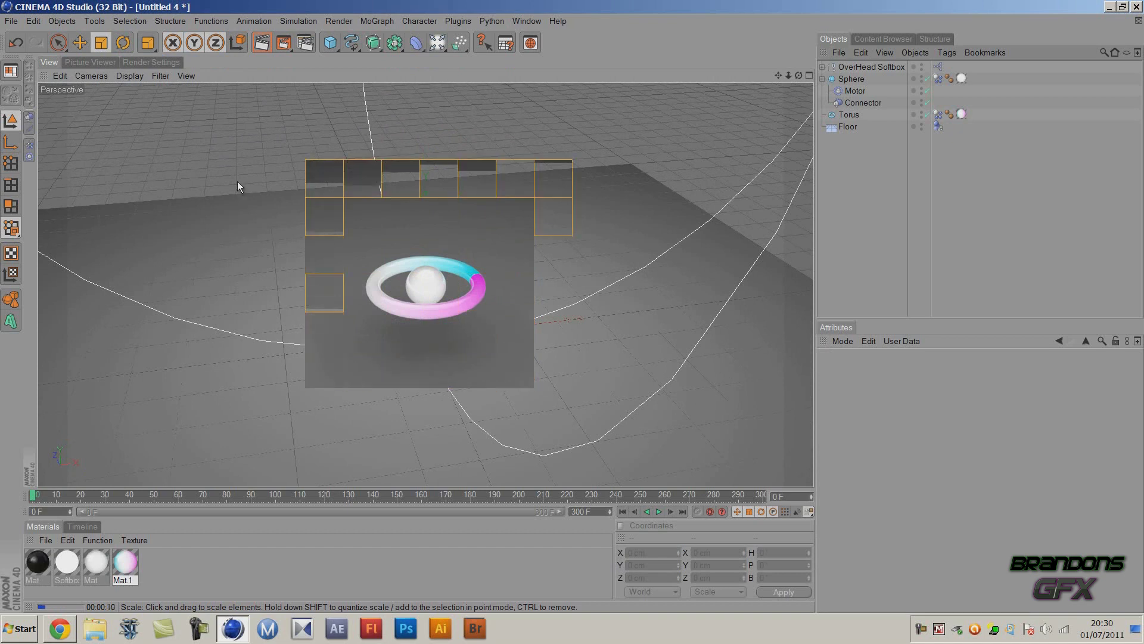
left_click(1110, 7)
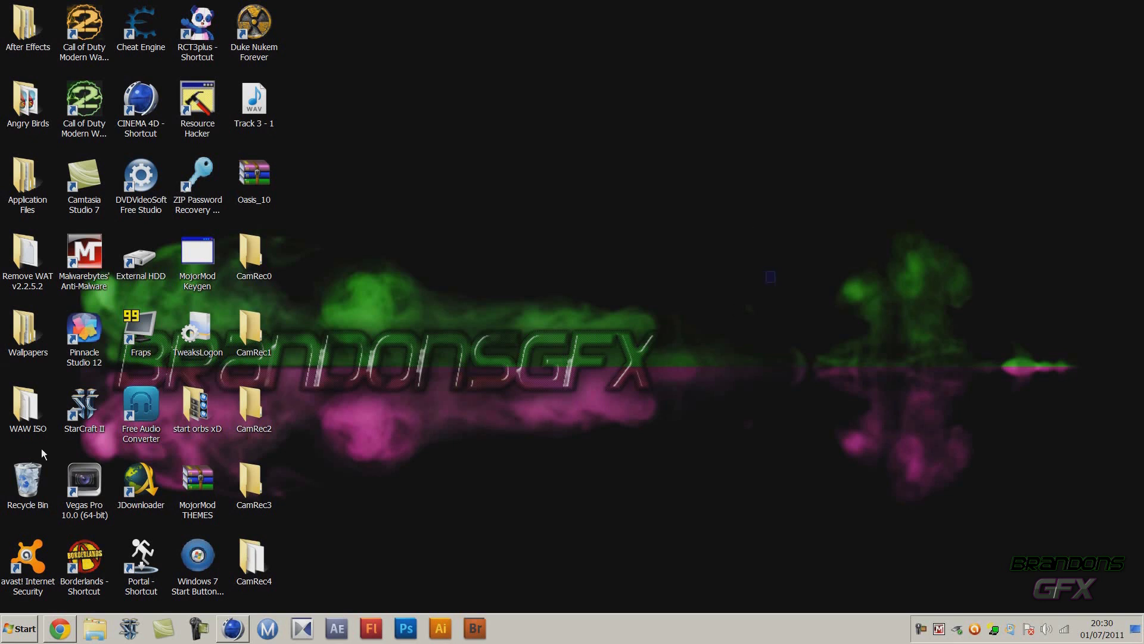
left_click_drag(41, 448, 227, 380)
Restore the Cinema 4D window from the taskbar to show the torus scene
left_click(626, 313)
left_click(232, 629)
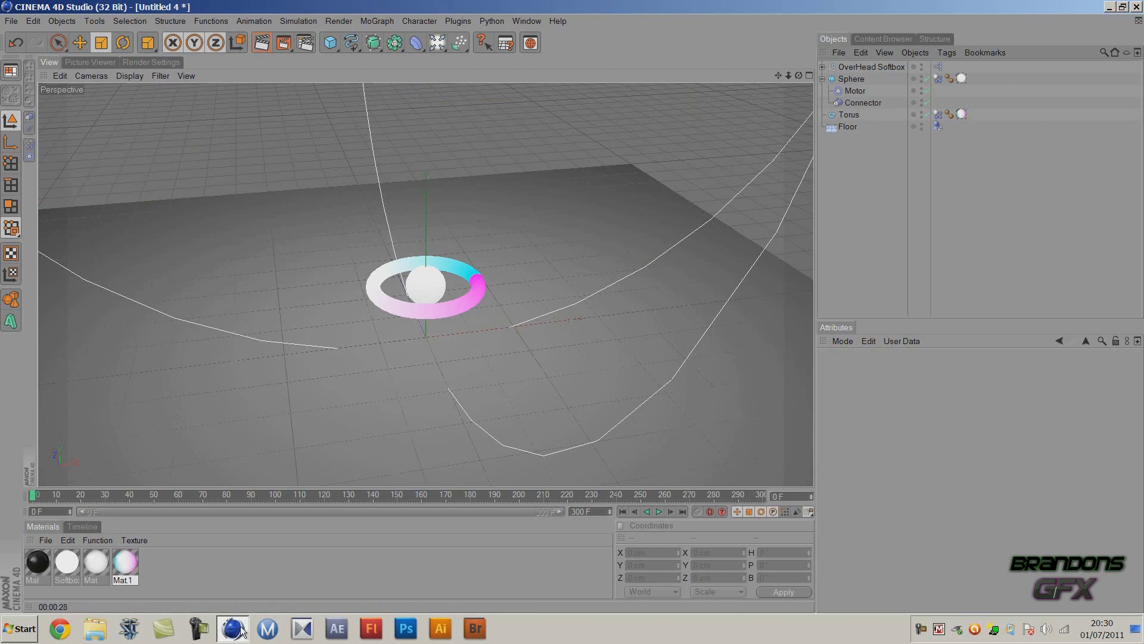
mouse_move(229, 623)
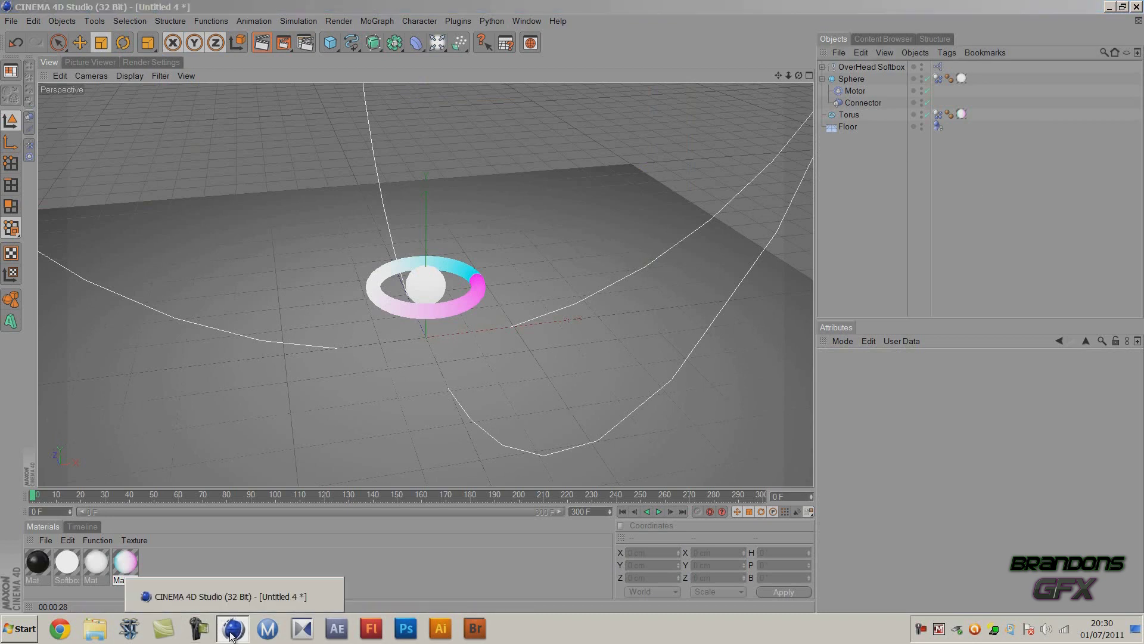
left_click(233, 629)
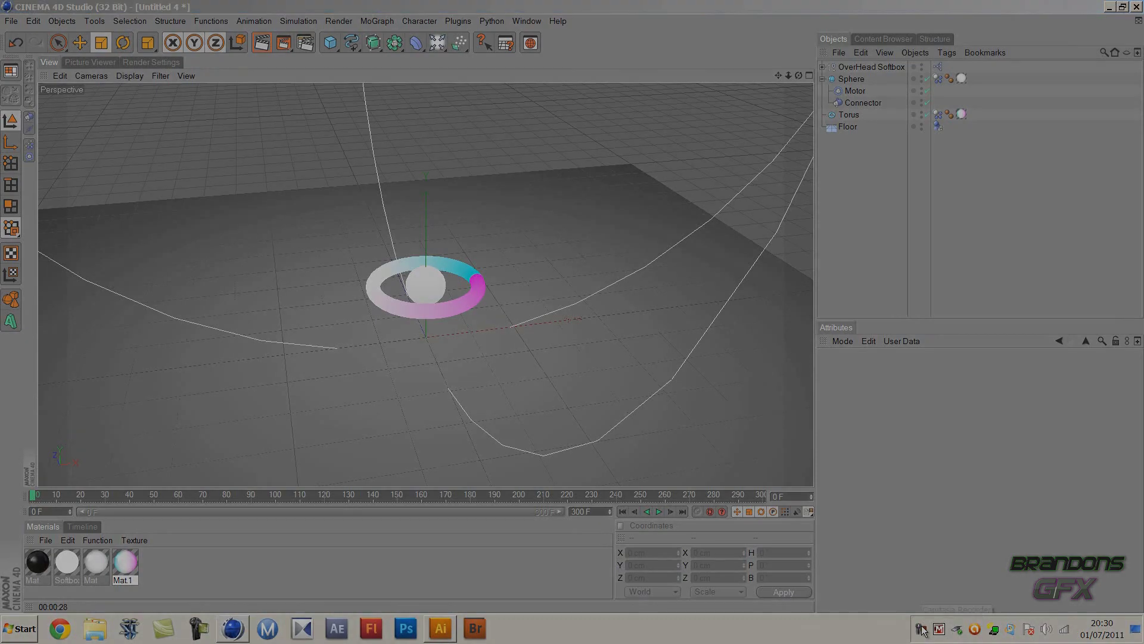